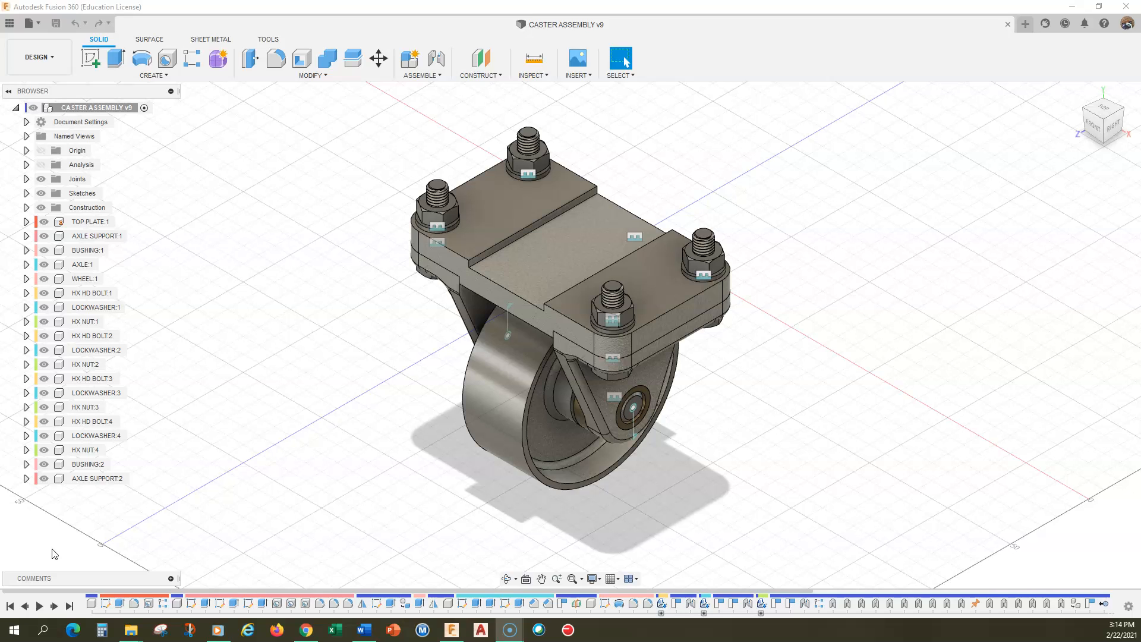
{"action": "middle_click_drag", "start_coordinate": [785, 387], "coordinate": [792, 421], "text": "shift"}
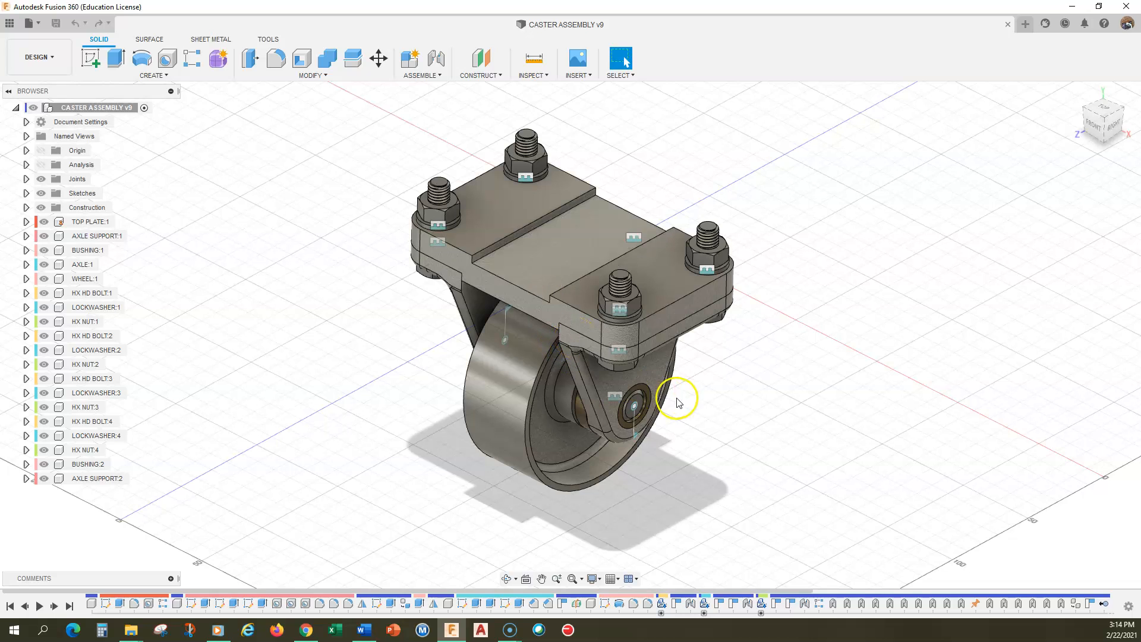
{"action": "middle_click_drag", "start_coordinate": [733, 446], "coordinate": [667, 402], "text": "shift"}
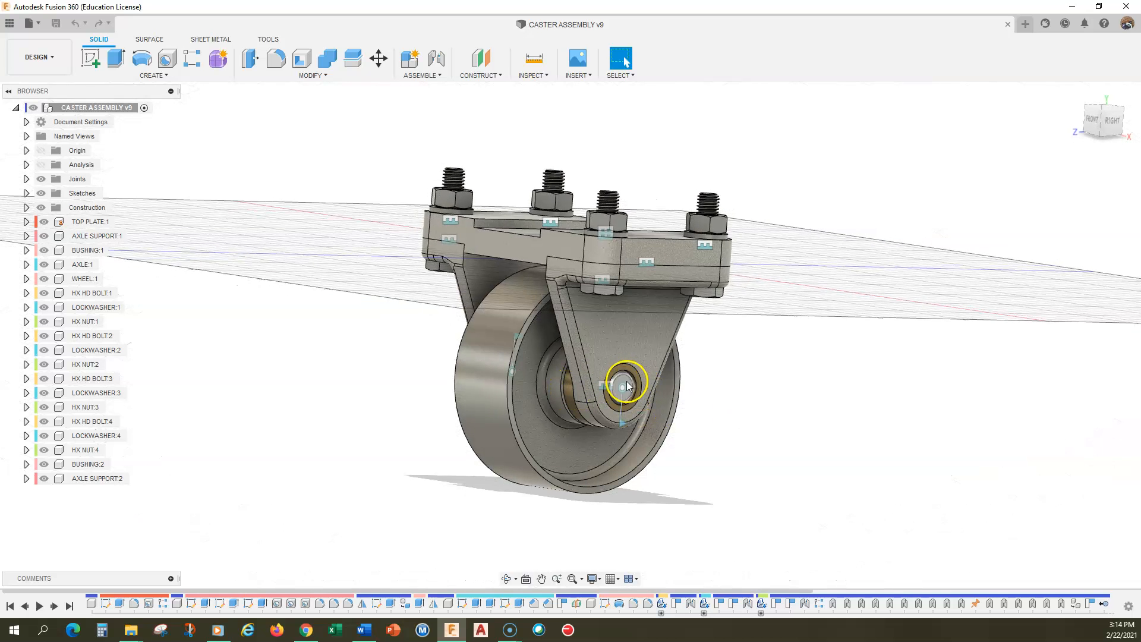
{"action": "middle_click_drag", "start_coordinate": [729, 395], "coordinate": [774, 434]}
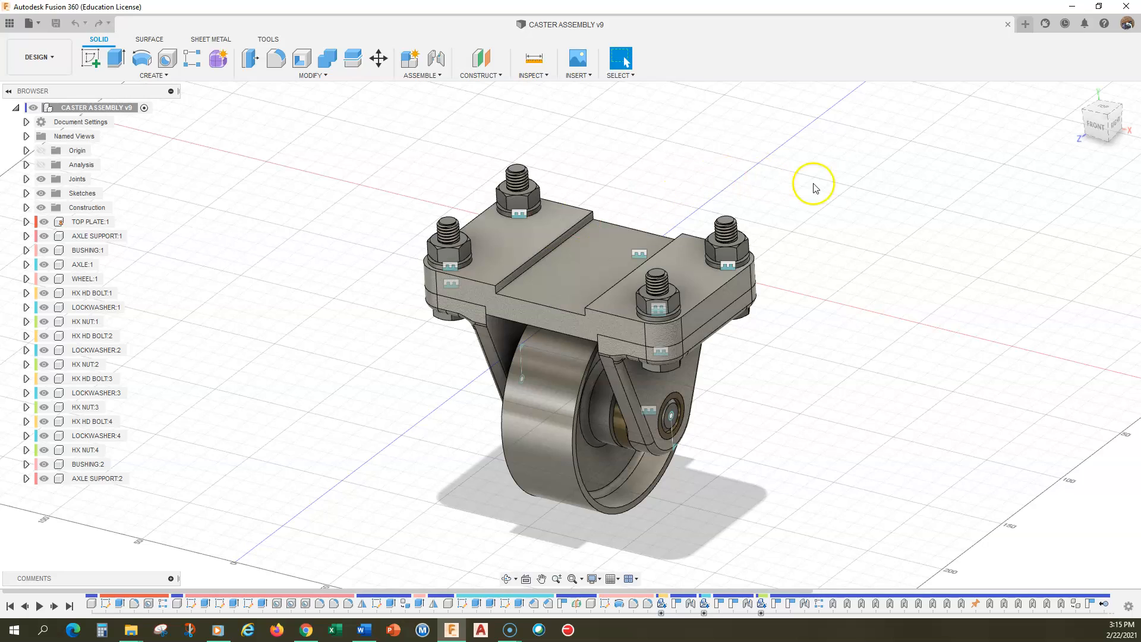
{"action": "middle_click_drag", "start_coordinate": [878, 275], "coordinate": [844, 337], "text": "shift"}
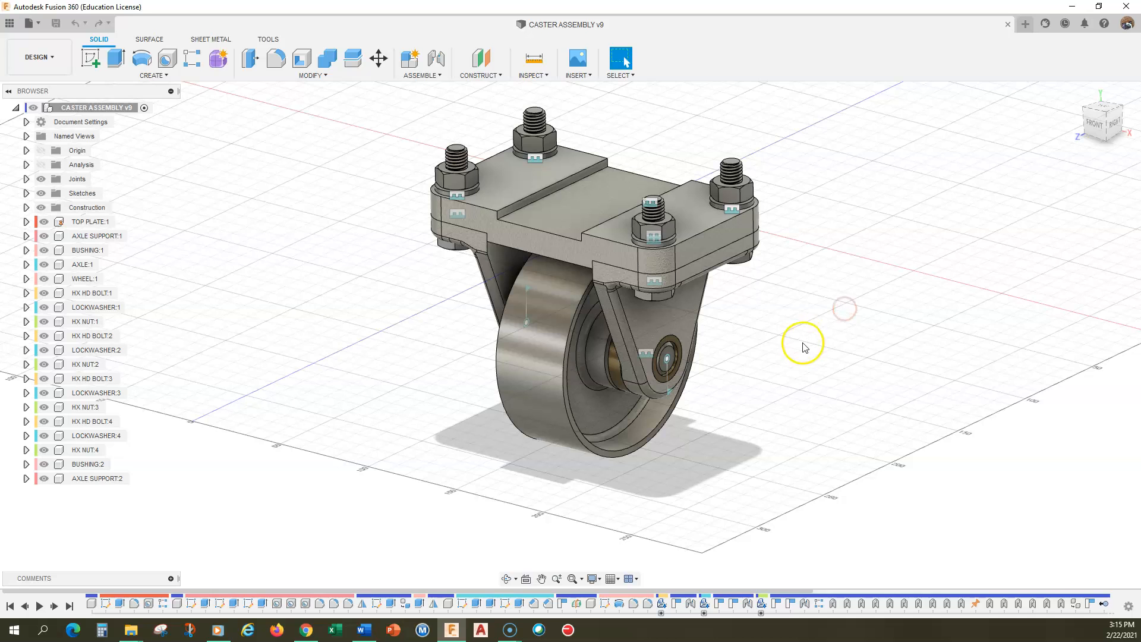
{"action": "scroll", "coordinate": [802, 341], "scroll_direction": "up", "scroll_amount": 3}
{"action": "key", "text": "Escape"}
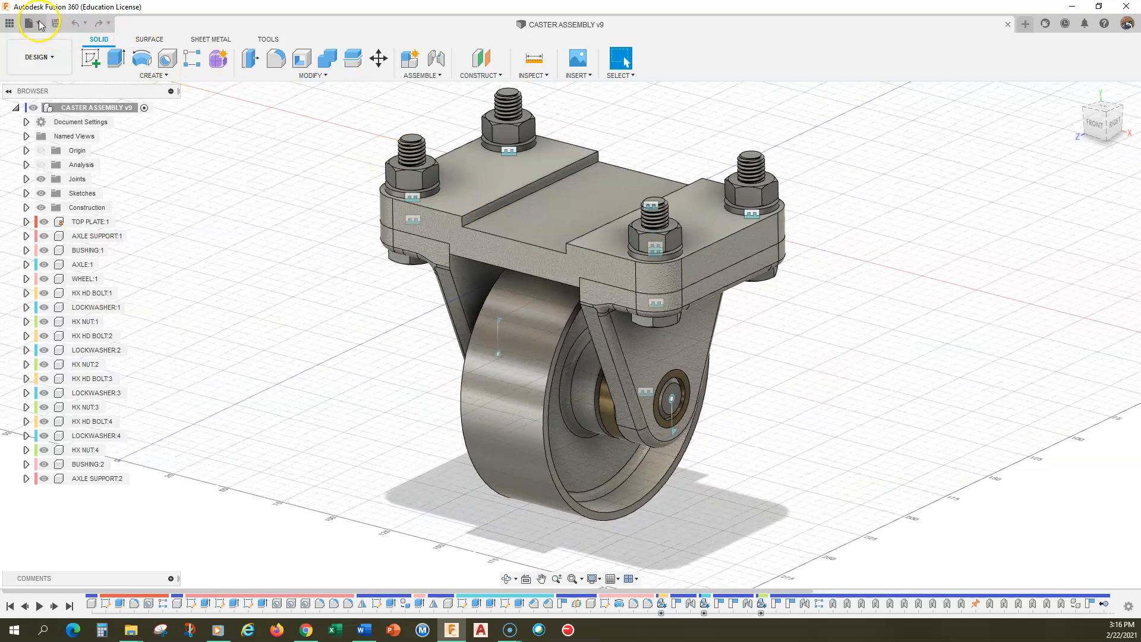
Step: Create a new drawing from the design that contains only the top plate, using the ASME standard with mm units
{"action": "left_click", "coordinate": [48, 60]}
{"action": "mouse_move", "coordinate": [78, 212]}
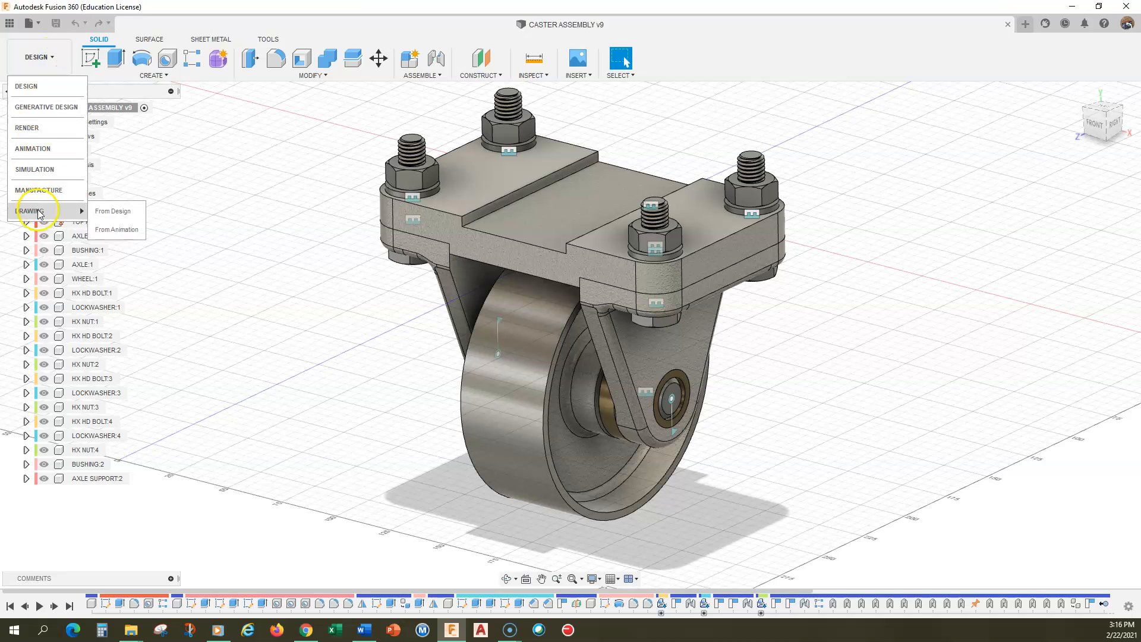
{"action": "left_click", "coordinate": [113, 212]}
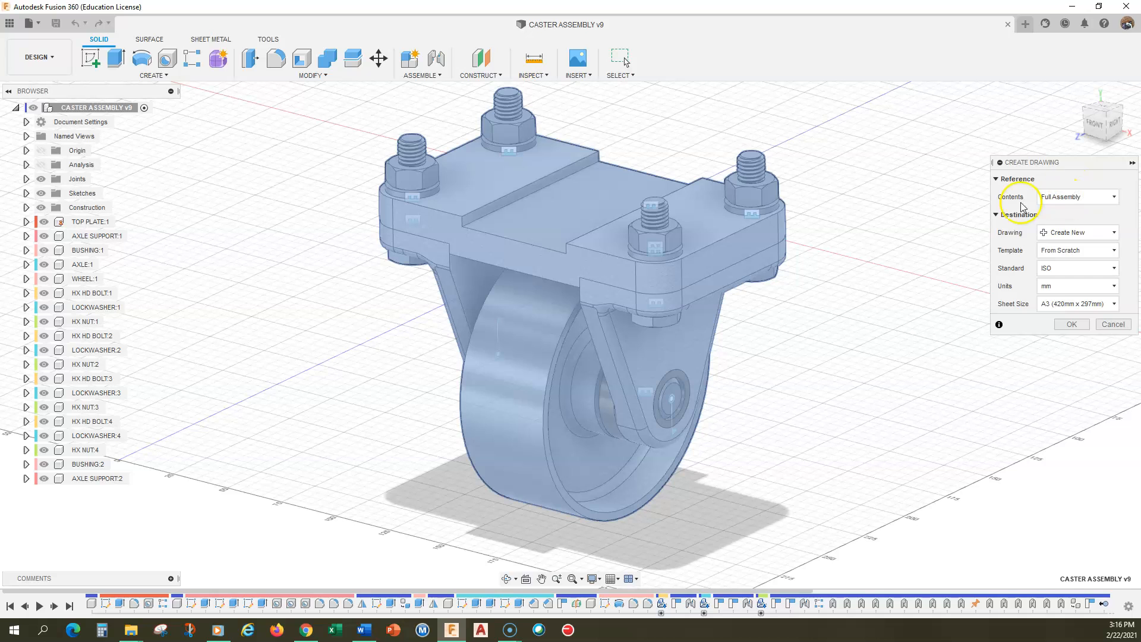
{"action": "left_click", "coordinate": [1062, 202]}
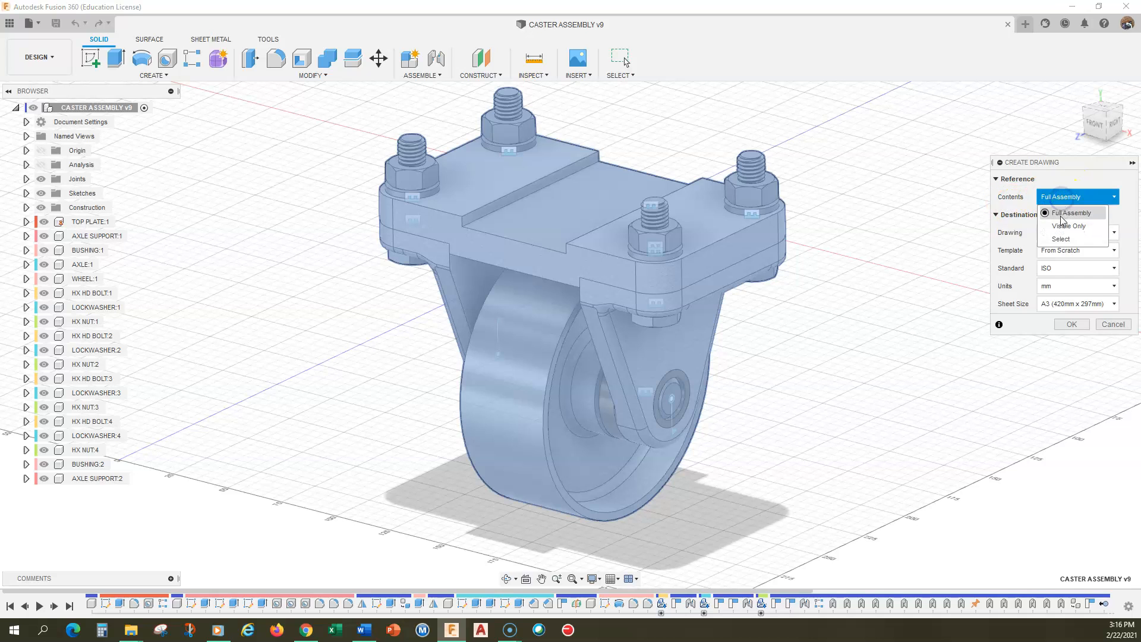
{"action": "left_click", "coordinate": [1061, 239]}
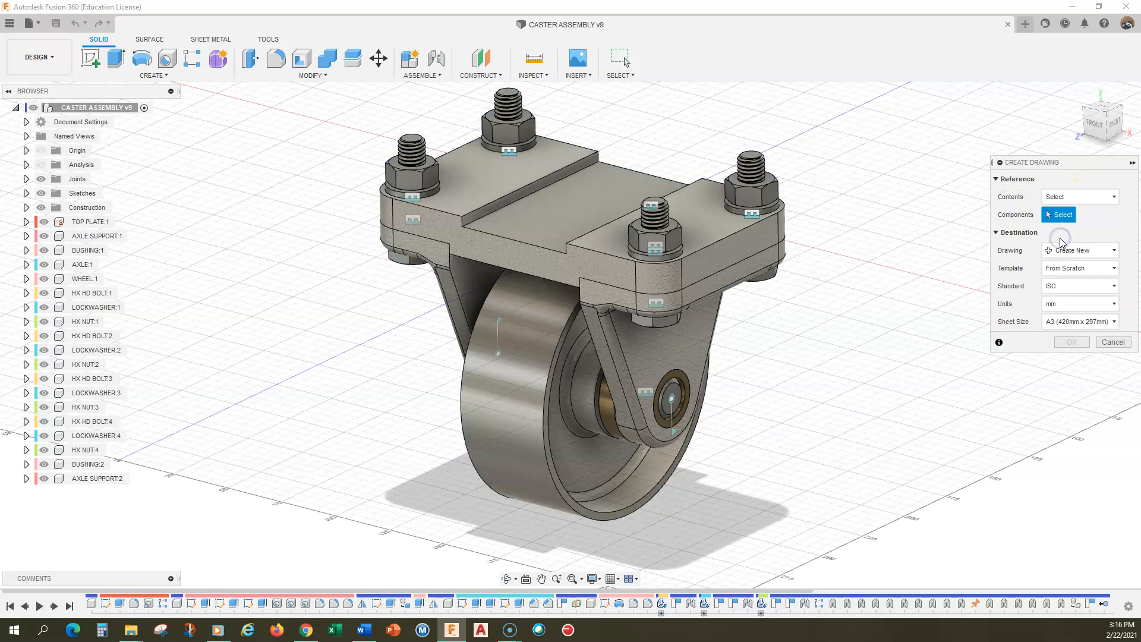
{"action": "left_click", "coordinate": [705, 241]}
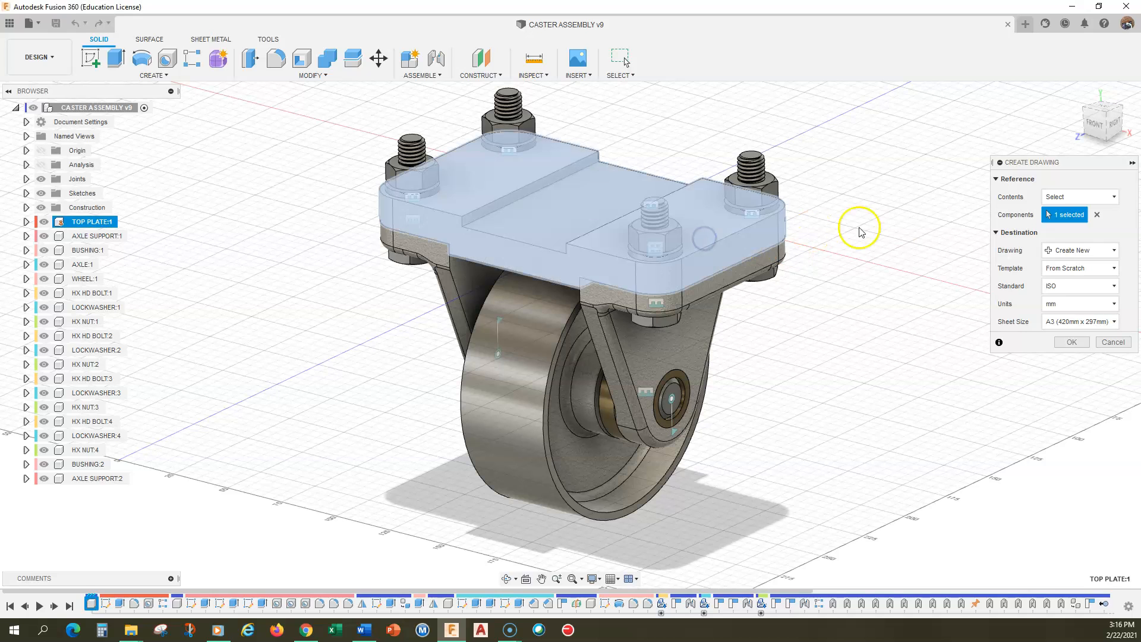
{"action": "left_click", "coordinate": [1062, 286]}
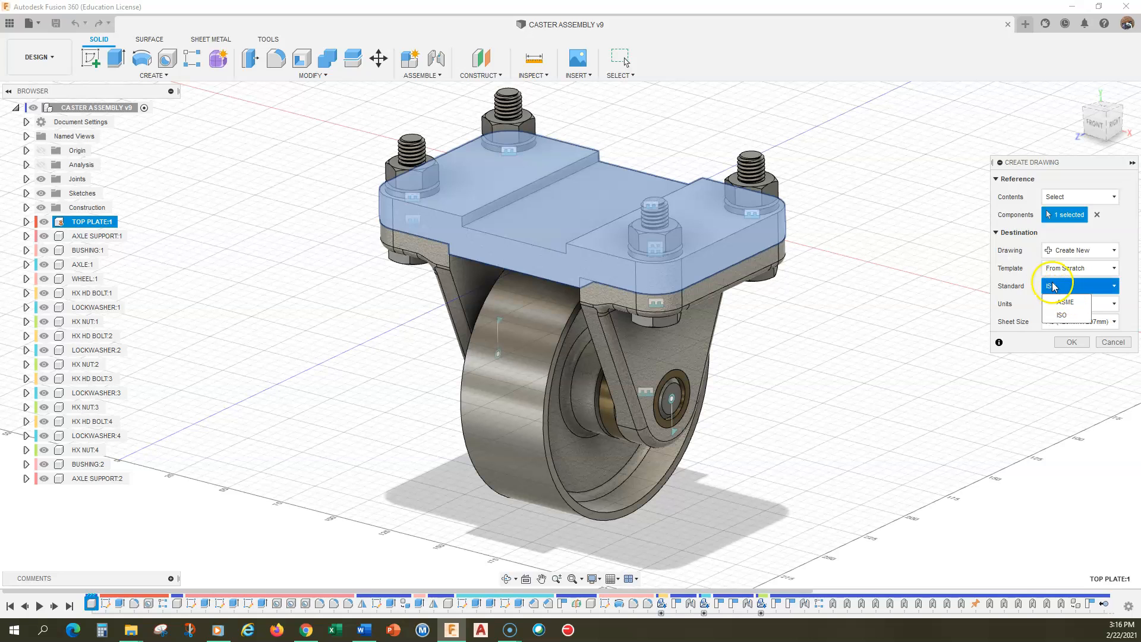
{"action": "left_click", "coordinate": [1062, 303]}
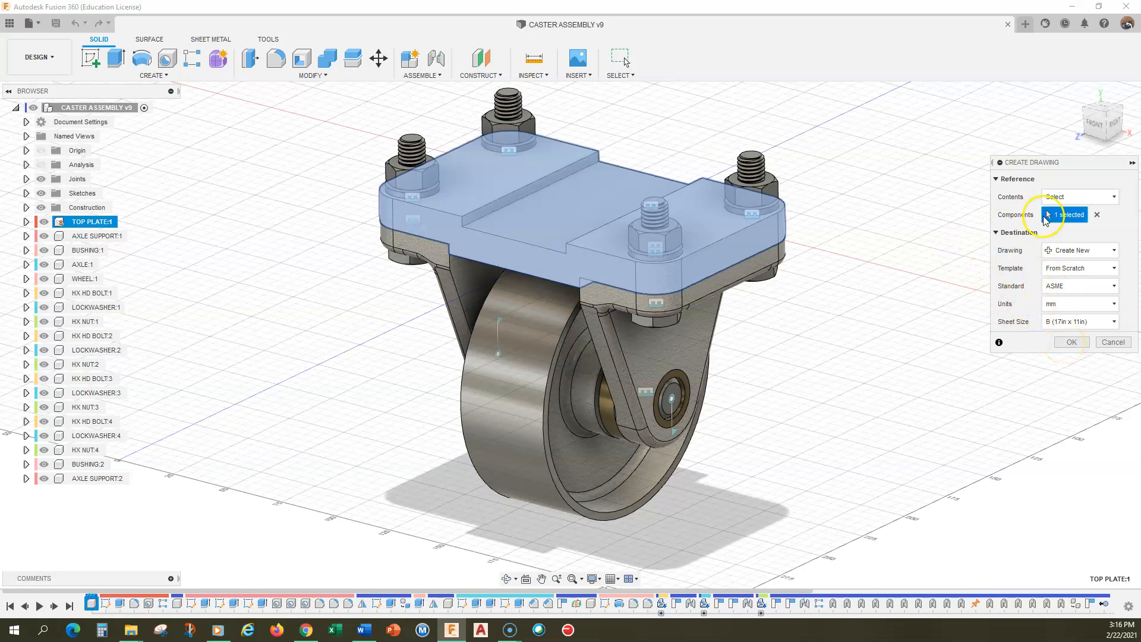
{"action": "left_click", "coordinate": [1070, 343]}
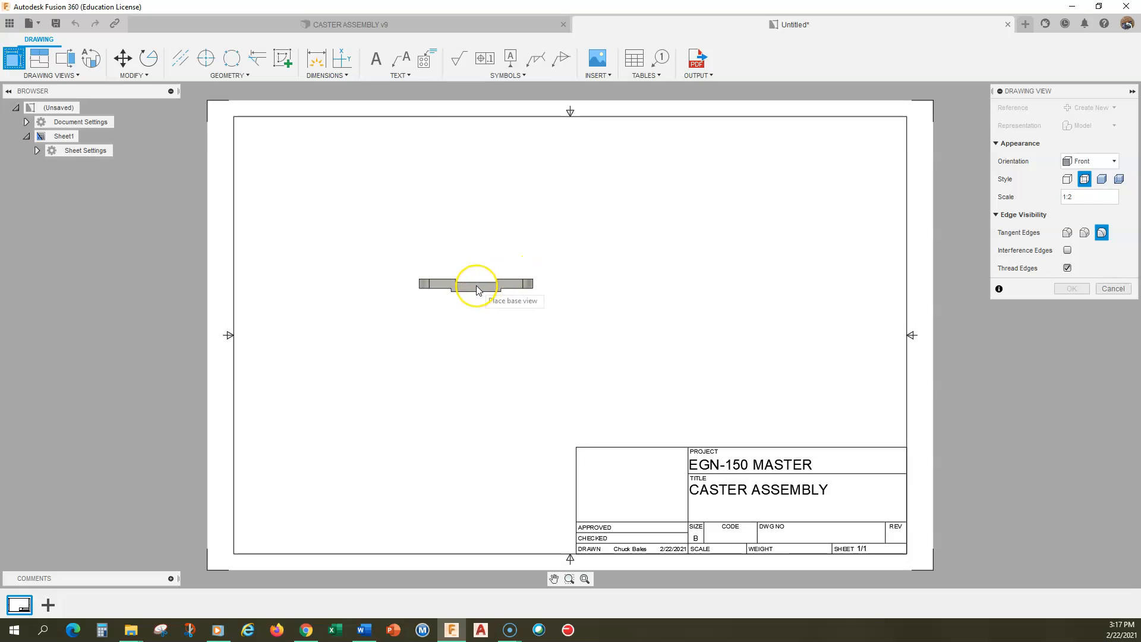
{"action": "left_click", "coordinate": [364, 24]}
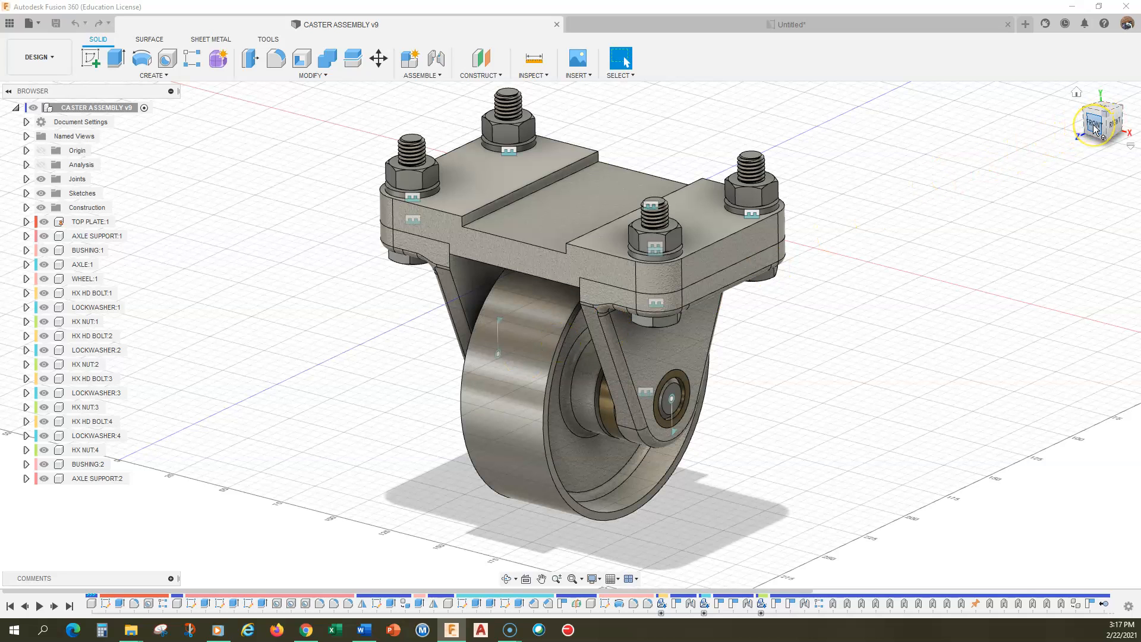
{"action": "left_click", "coordinate": [747, 27]}
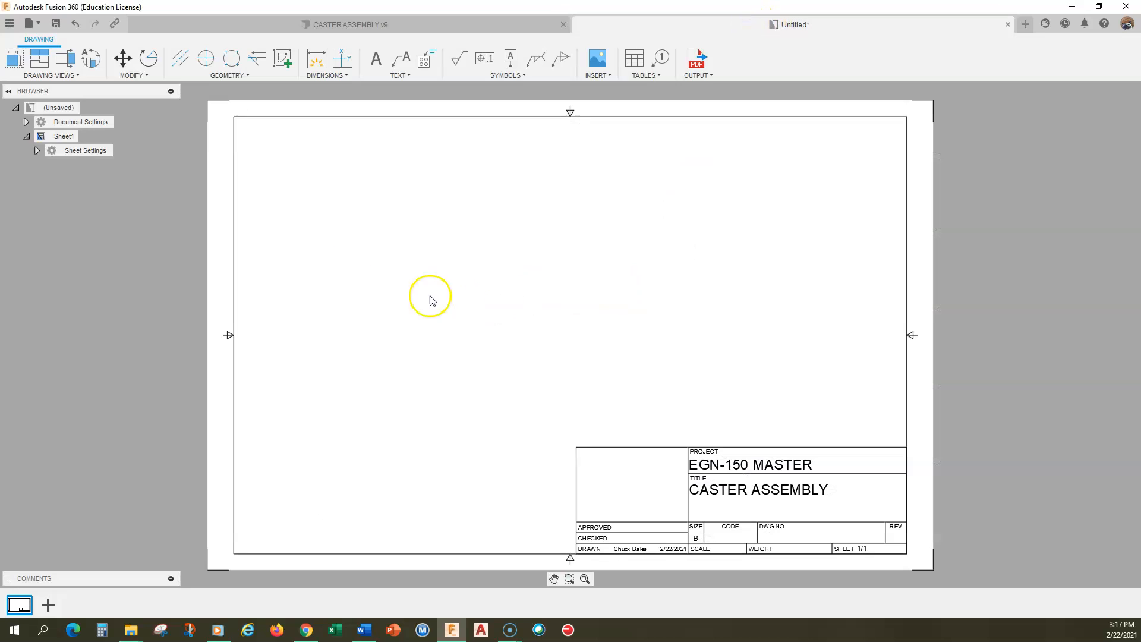
{"action": "left_click", "coordinate": [13, 57]}
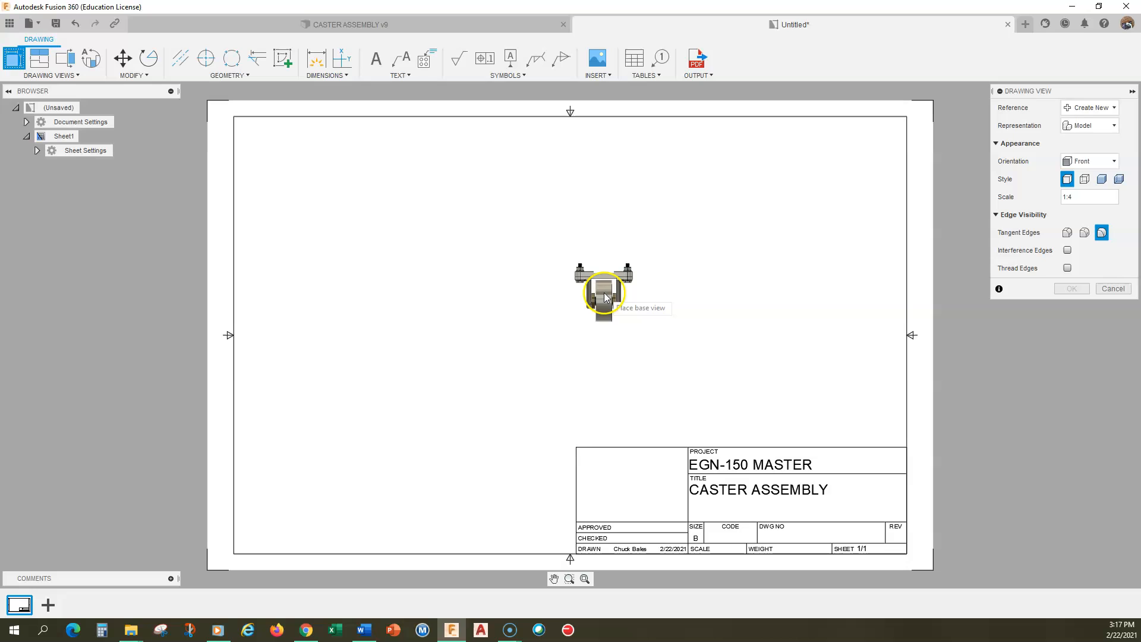
{"action": "left_click", "coordinate": [1103, 127]}
{"action": "left_click", "coordinate": [1103, 123]}
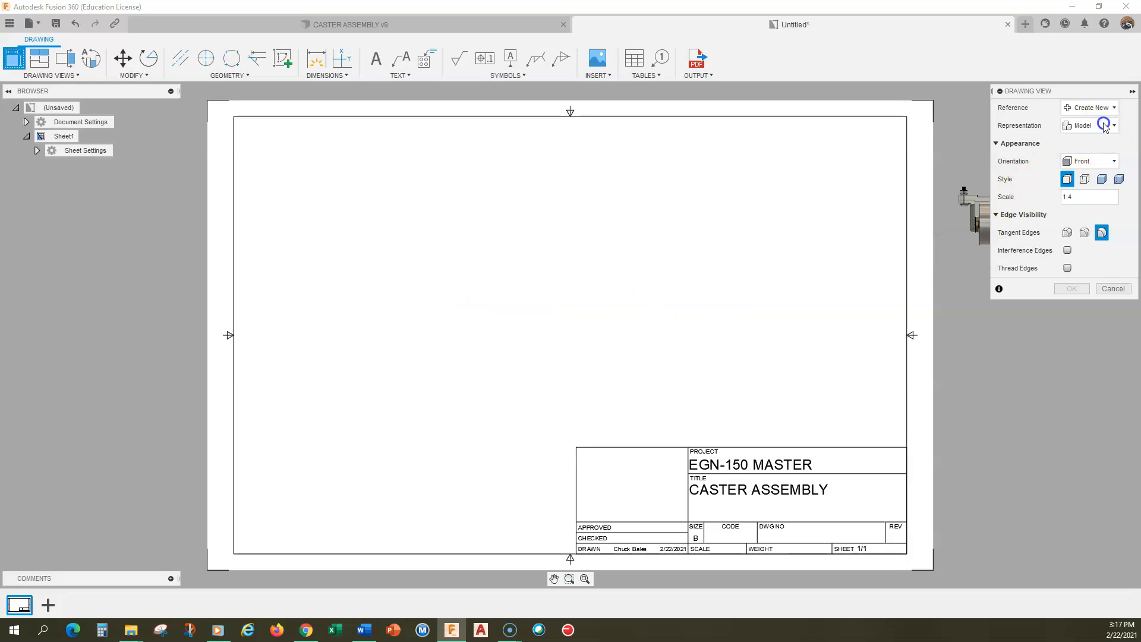
{"action": "left_click", "coordinate": [1112, 108]}
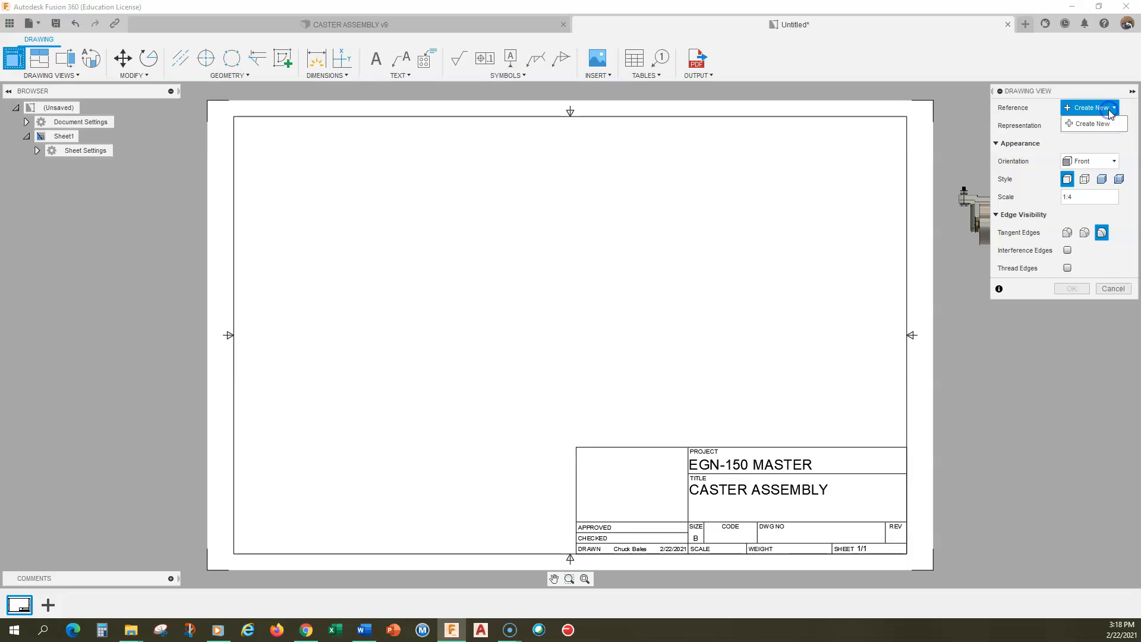
{"action": "left_click", "coordinate": [1110, 113]}
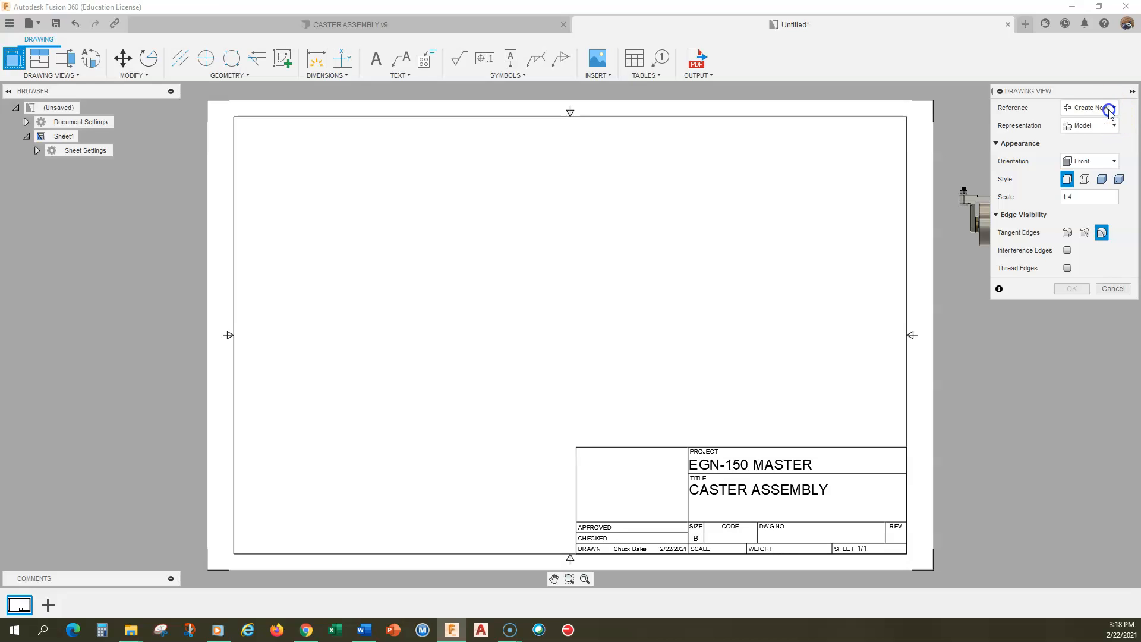
{"action": "left_click", "coordinate": [1111, 288]}
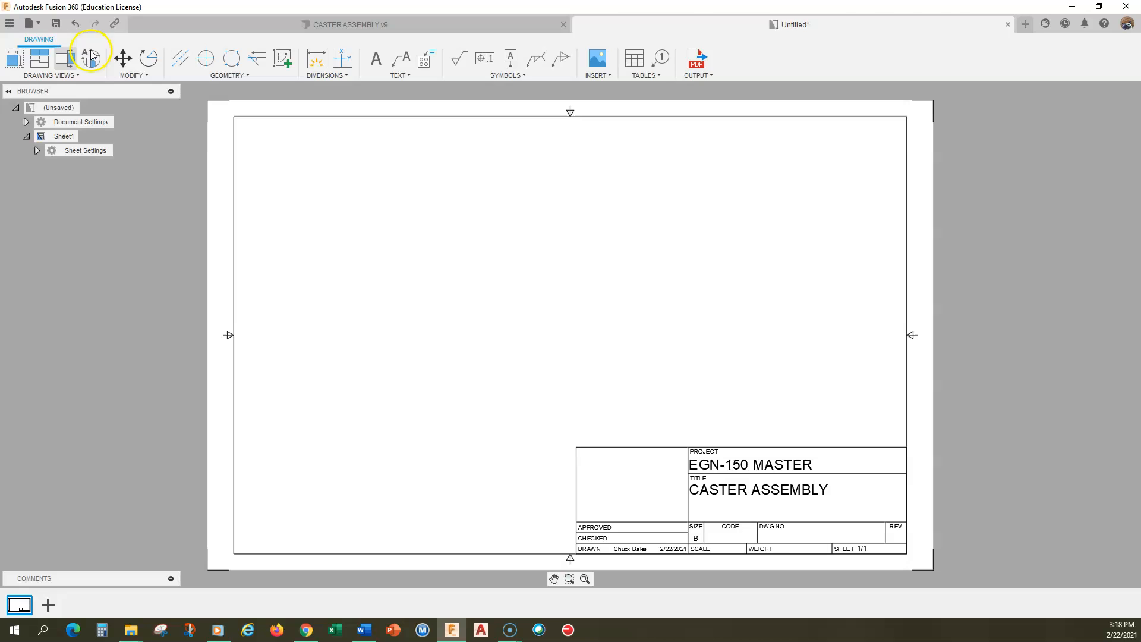
Step: Close the untitled drawing without saving it
{"action": "left_click", "coordinate": [1008, 24]}
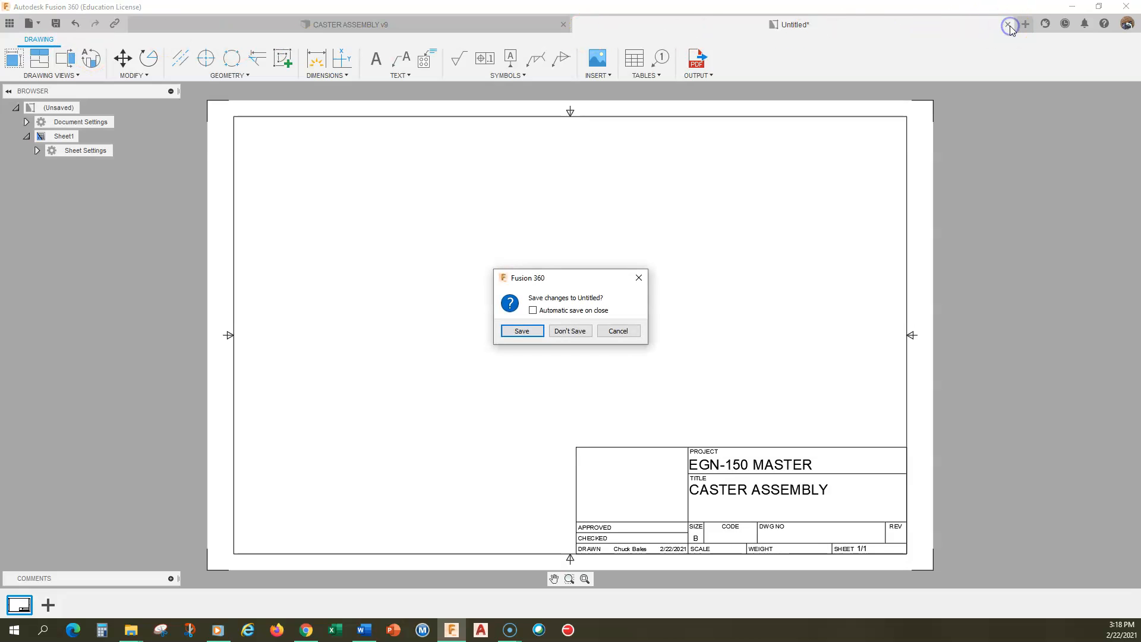
{"action": "left_click", "coordinate": [568, 333]}
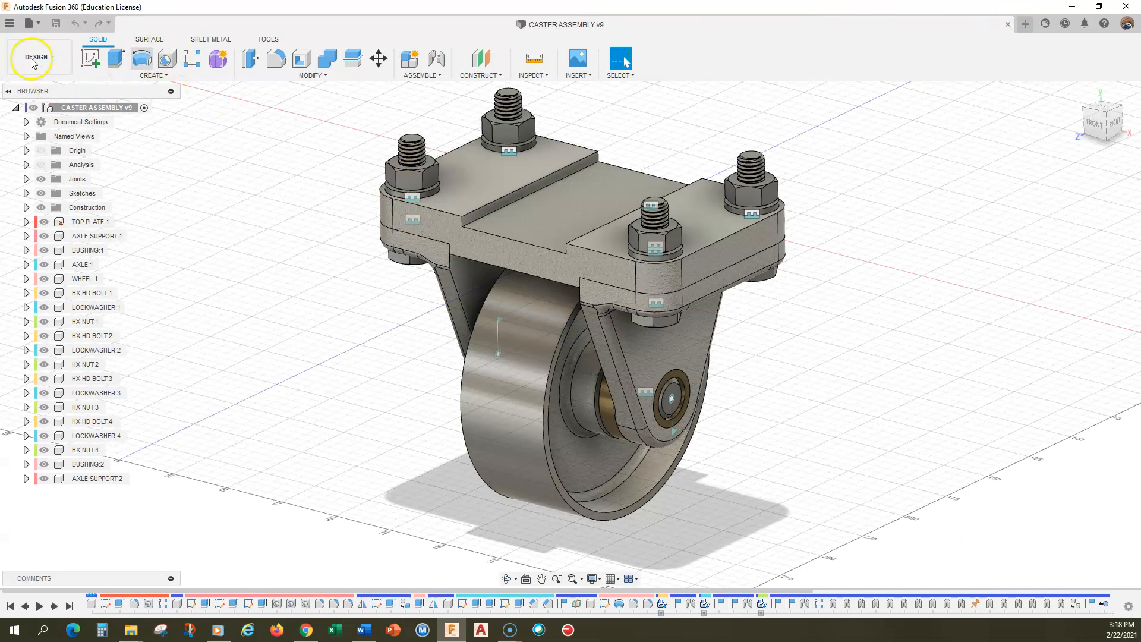
Step: Create a new drawing from the caster assembly design with only the top plate selected, using the ASME standard
{"action": "left_click", "coordinate": [42, 59]}
{"action": "mouse_move", "coordinate": [41, 207]}
{"action": "left_click", "coordinate": [116, 213]}
{"action": "left_click", "coordinate": [1075, 197]}
{"action": "left_click", "coordinate": [1061, 239]}
{"action": "left_click", "coordinate": [591, 224]}
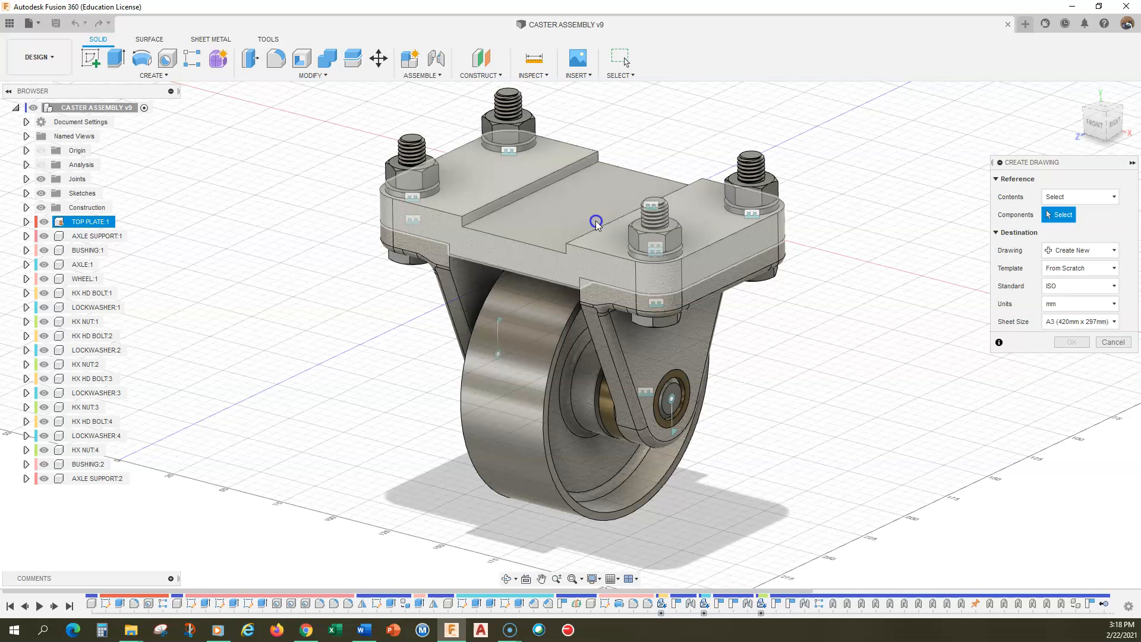
{"action": "left_click", "coordinate": [1067, 294]}
{"action": "left_click", "coordinate": [1065, 301]}
{"action": "left_click", "coordinate": [1067, 343]}
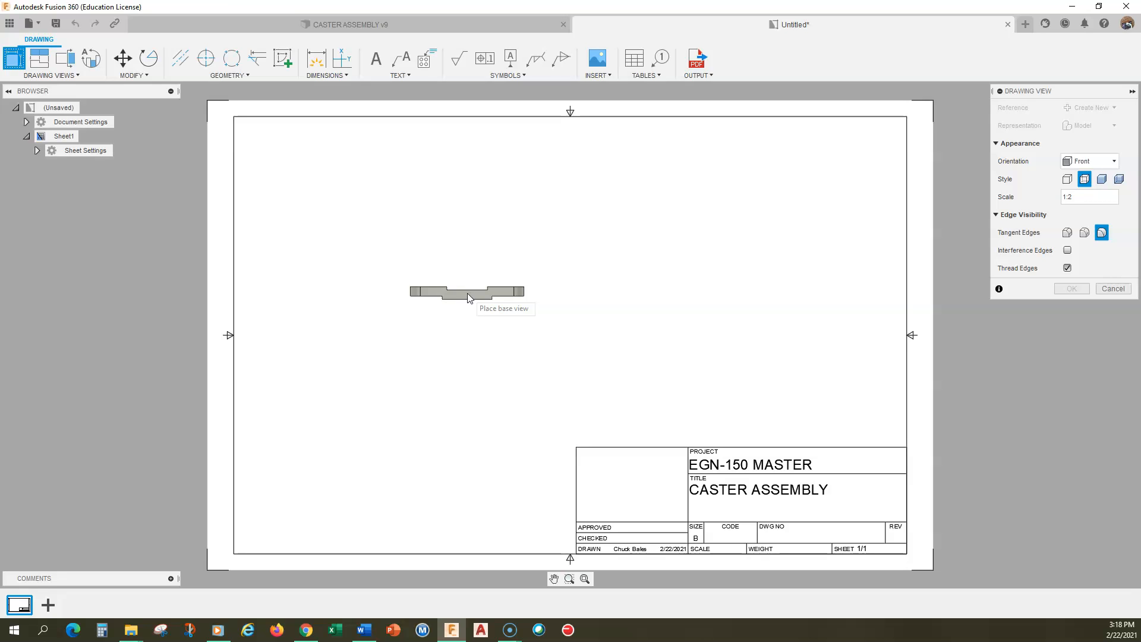
Step: Place a base view of the top plate in Top orientation at 1:1 scale, centred in the upper part of the sheet
{"action": "left_click", "coordinate": [459, 299]}
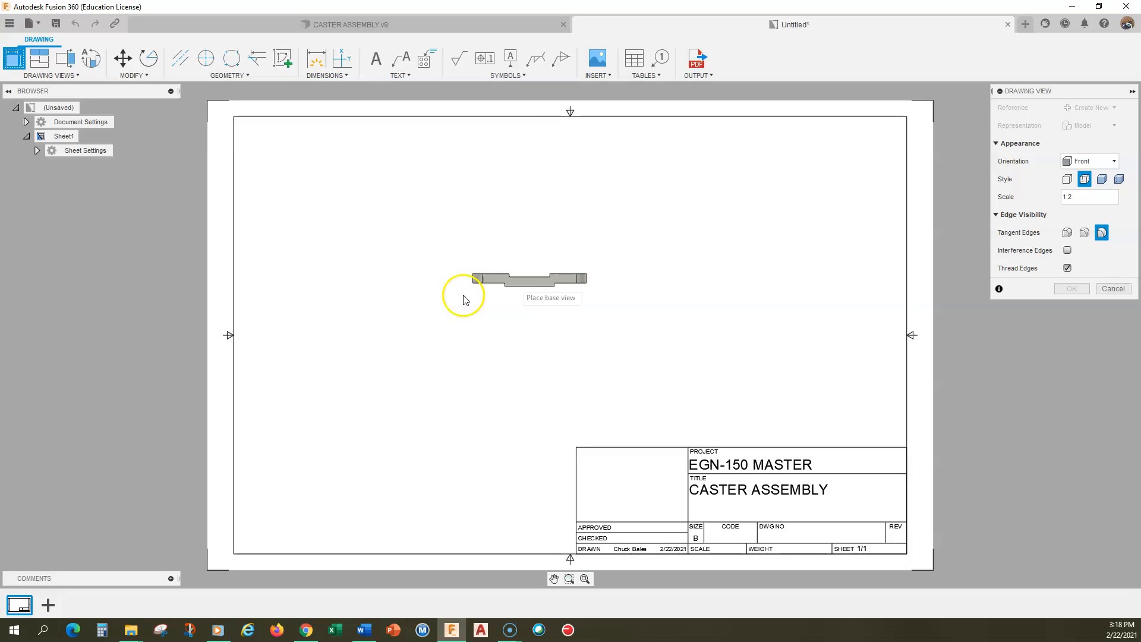
{"action": "left_click", "coordinate": [1073, 196]}
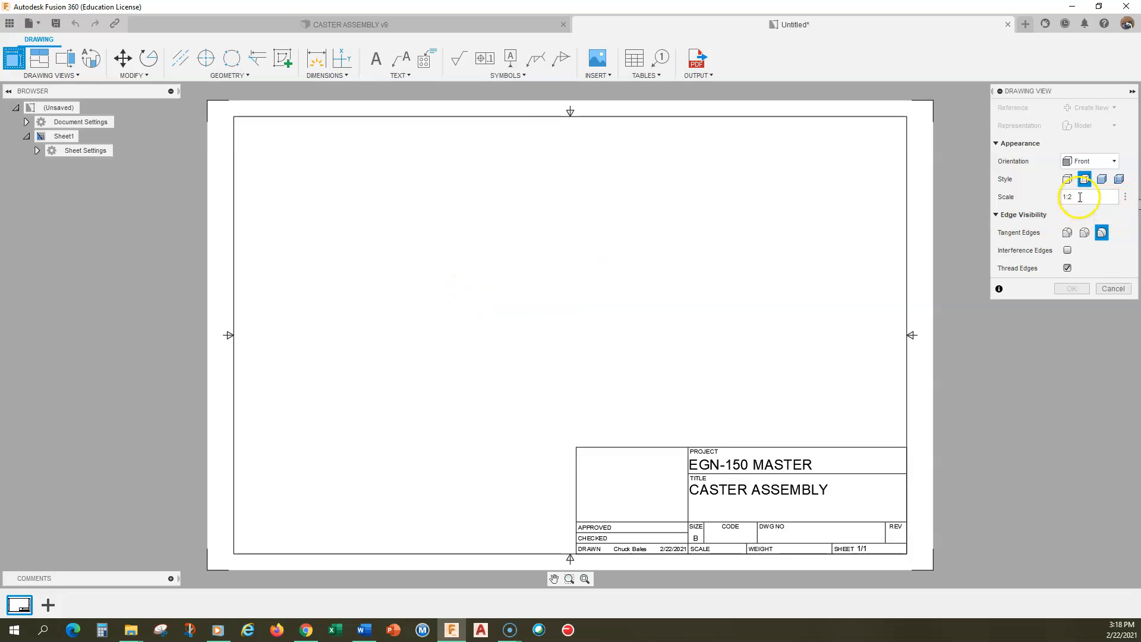
{"action": "left_click", "coordinate": [1125, 196]}
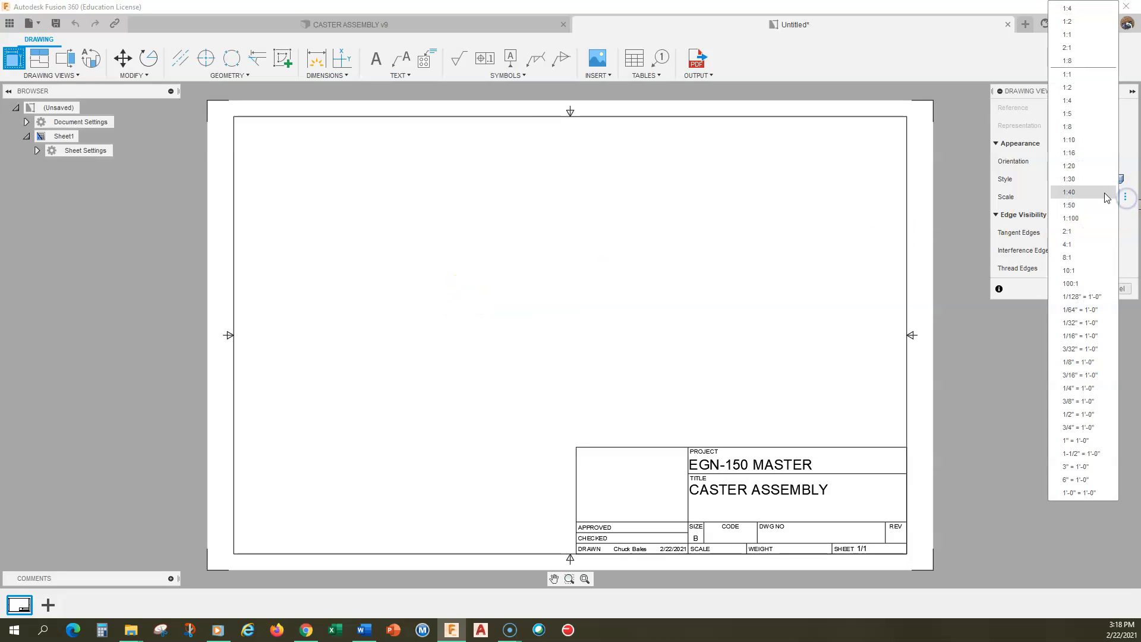
{"action": "left_click", "coordinate": [1068, 74]}
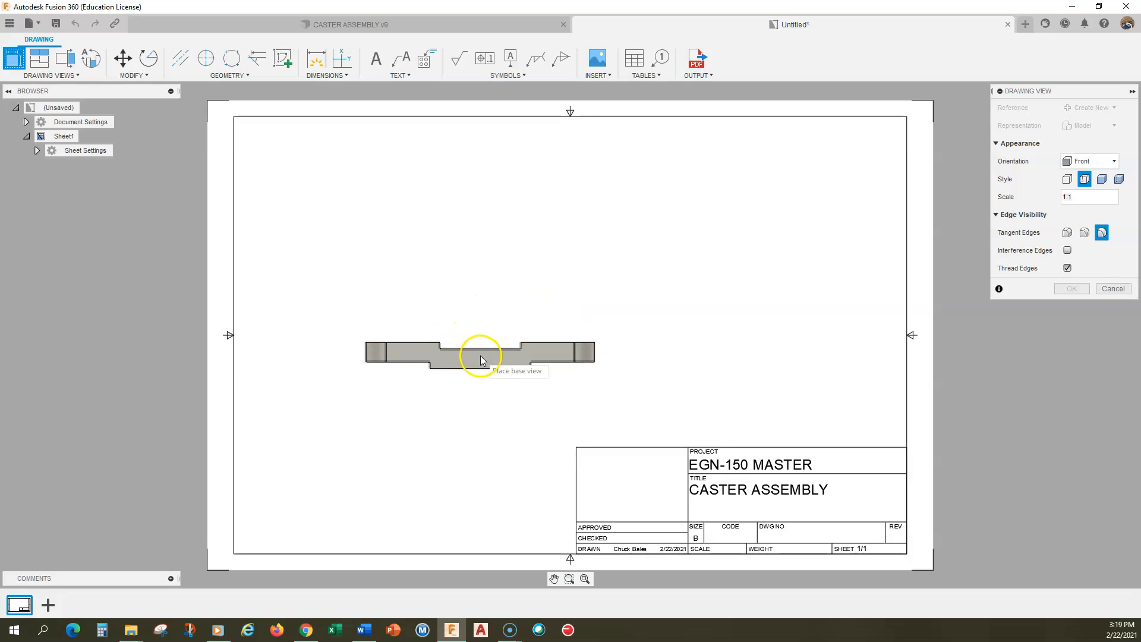
{"action": "left_click", "coordinate": [1097, 161]}
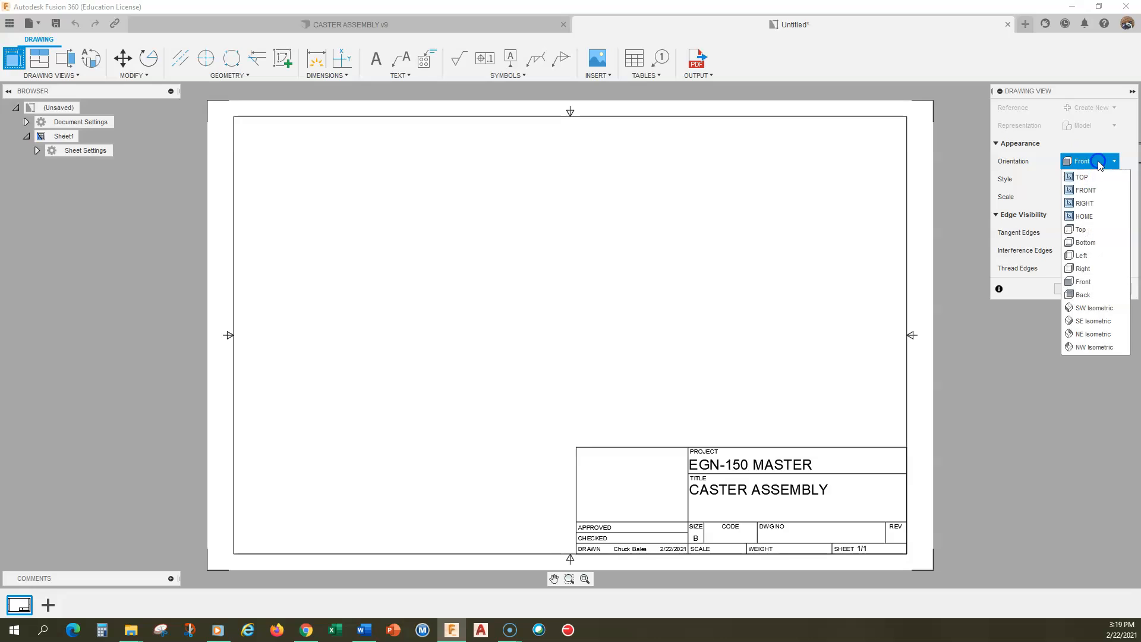
{"action": "left_click", "coordinate": [1086, 231]}
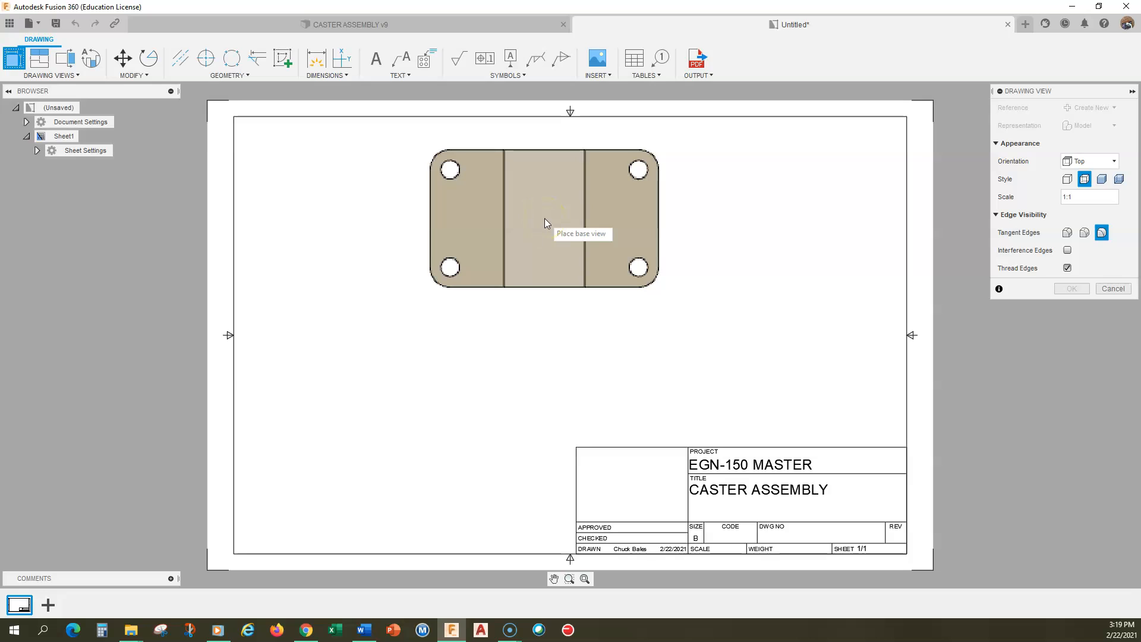
{"action": "left_click", "coordinate": [546, 216]}
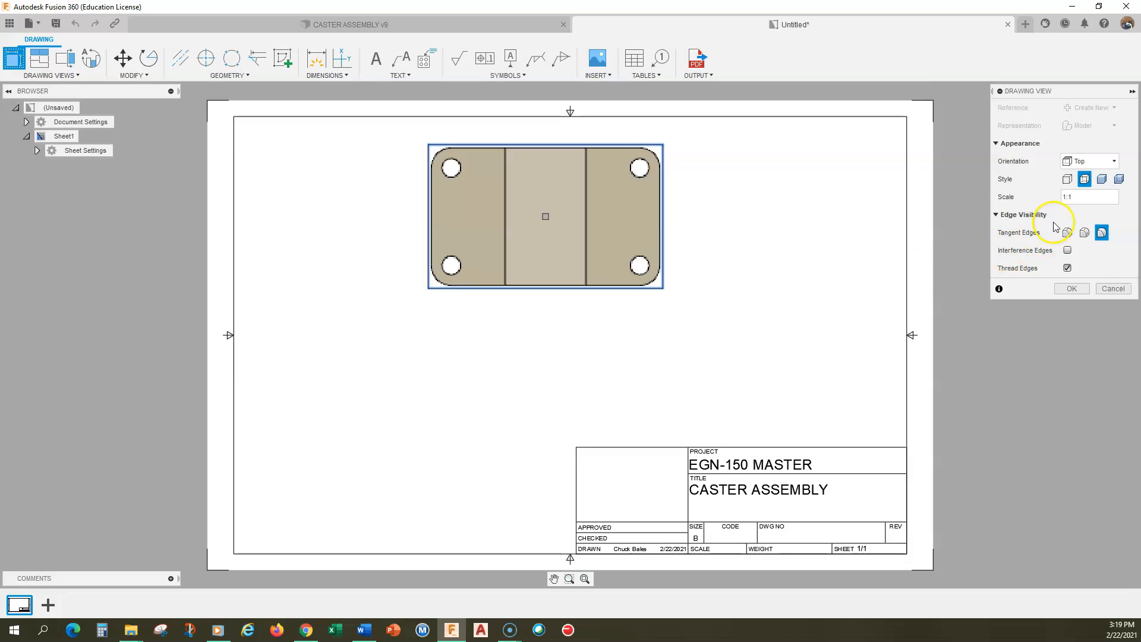
{"action": "left_click", "coordinate": [1073, 289]}
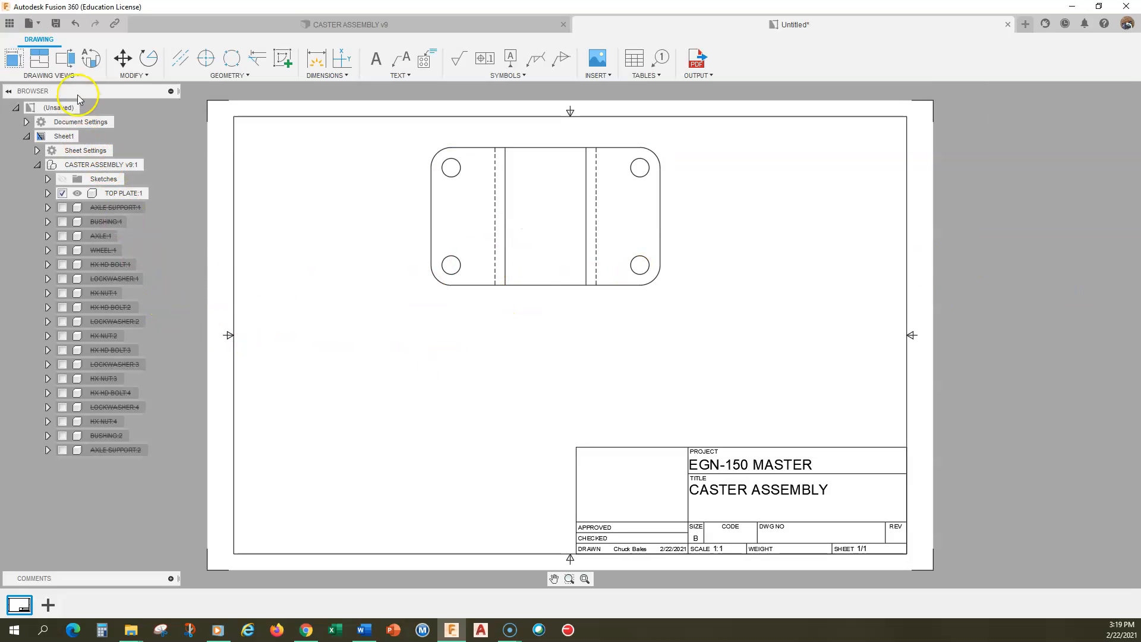
Step: Project a front view from the top plate's base view and place it directly below that view
{"action": "left_click", "coordinate": [39, 58]}
{"action": "left_click", "coordinate": [572, 242]}
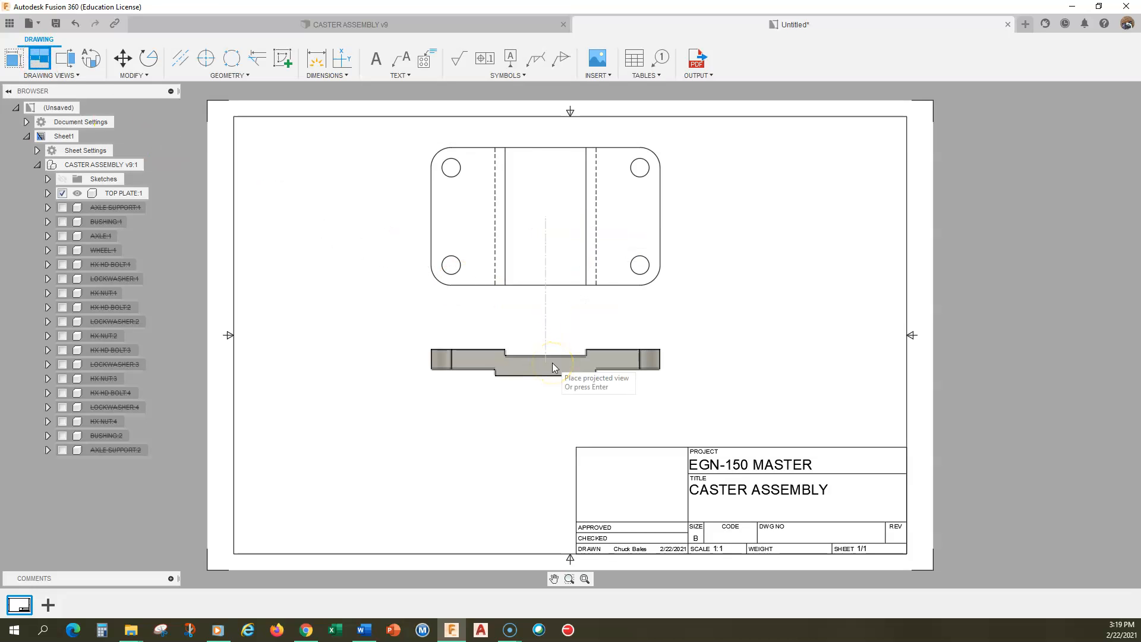
{"action": "left_click", "coordinate": [551, 365]}
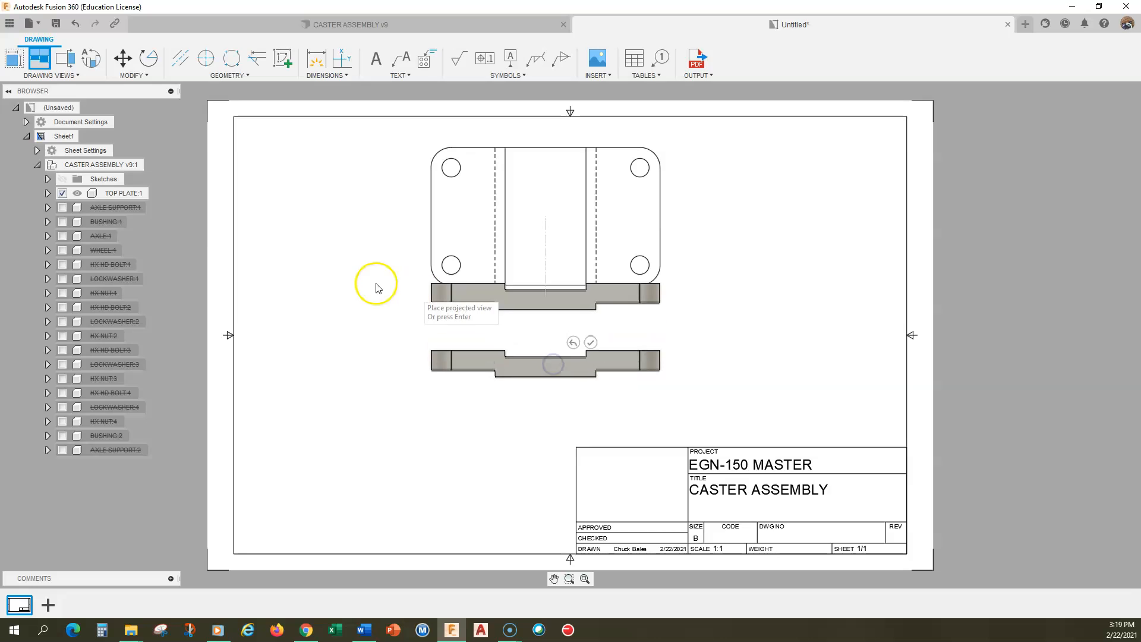
{"action": "key", "text": "Return"}
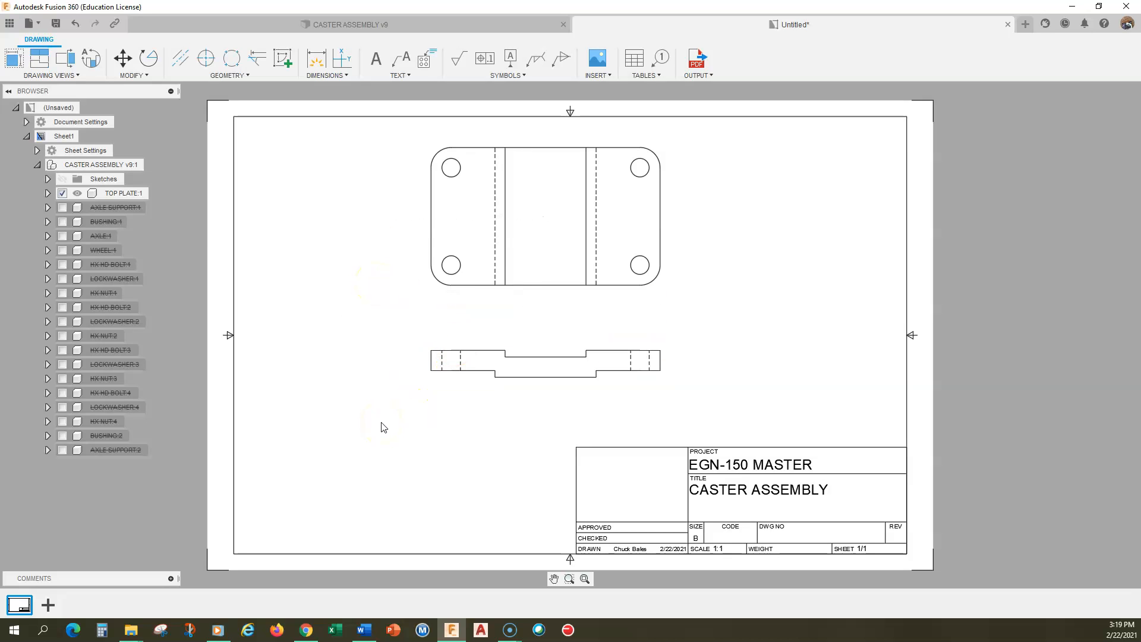
{"action": "scroll", "coordinate": [594, 323], "scroll_direction": "up", "scroll_amount": 1}
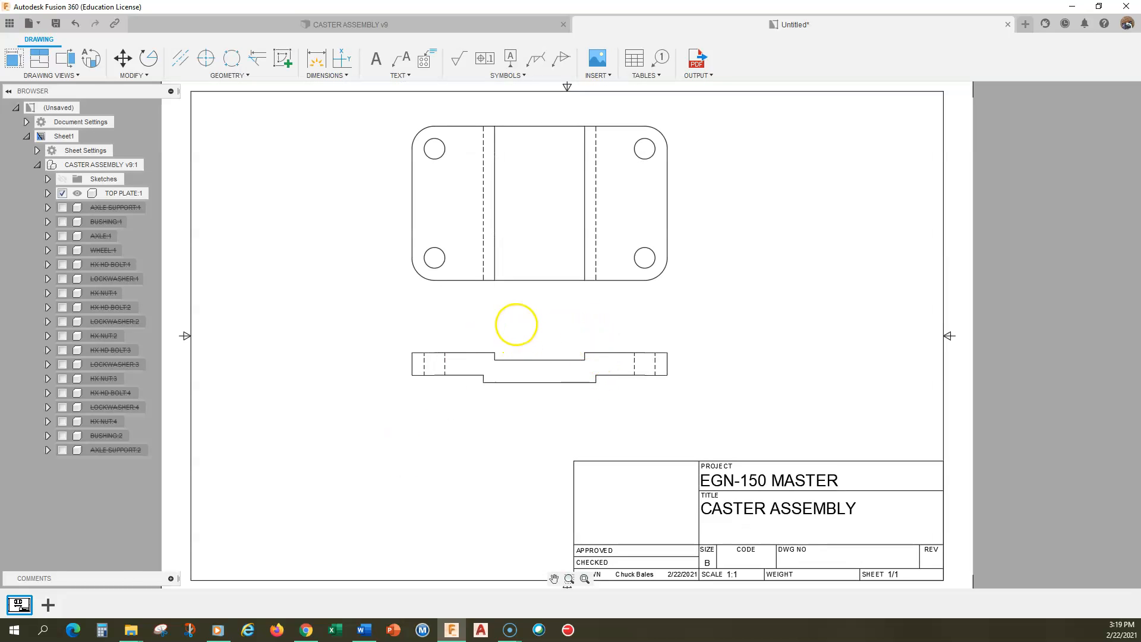
{"action": "scroll", "coordinate": [516, 326], "scroll_direction": "up", "scroll_amount": 1}
{"action": "scroll", "coordinate": [527, 382], "scroll_direction": "down", "scroll_amount": 1}
{"action": "scroll", "coordinate": [527, 383], "scroll_direction": "up", "scroll_amount": 1}
{"action": "middle_click_drag", "start_coordinate": [533, 373], "coordinate": [533, 401]}
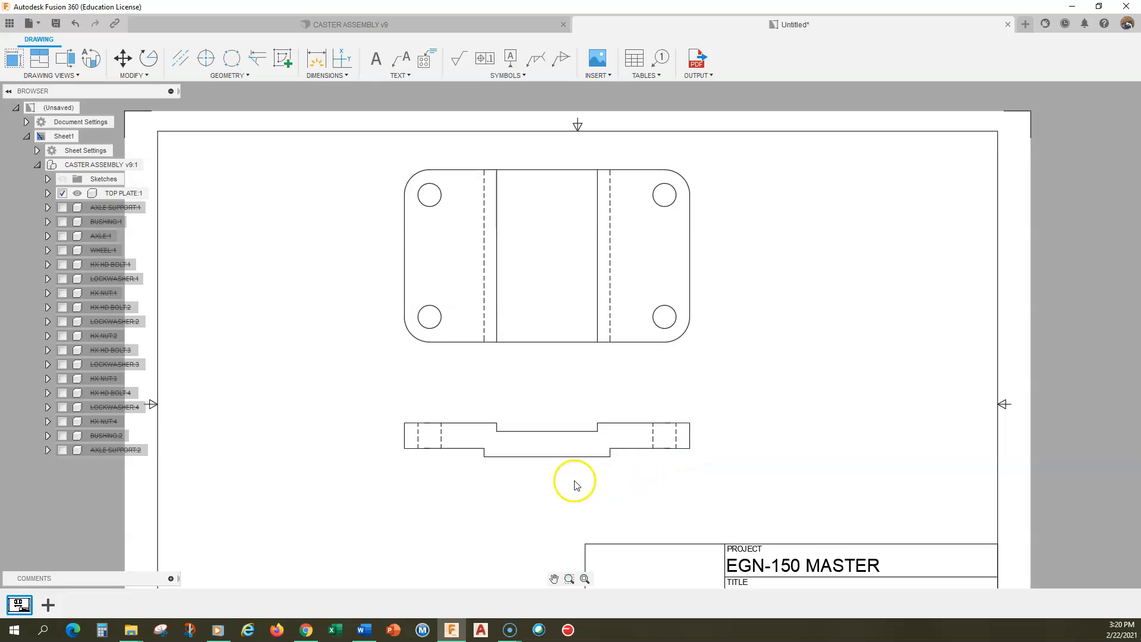
{"action": "scroll", "coordinate": [558, 484], "scroll_direction": "down", "scroll_amount": 1}
{"action": "mouse_move", "coordinate": [517, 499]}
{"action": "middle_mouse_down"}
{"action": "mouse_move", "coordinate": [486, 481]}
{"action": "mouse_move", "coordinate": [517, 451]}
{"action": "mouse_move", "coordinate": [535, 451]}
{"action": "middle_mouse_up"}
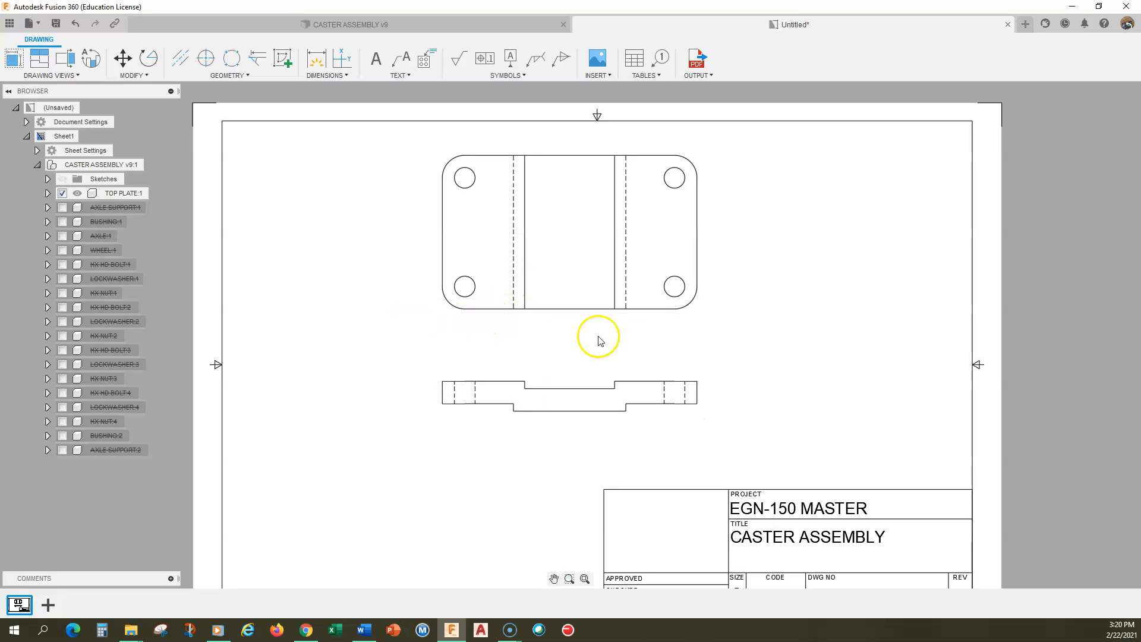
{"action": "middle_click_drag", "start_coordinate": [625, 338], "coordinate": [591, 344]}
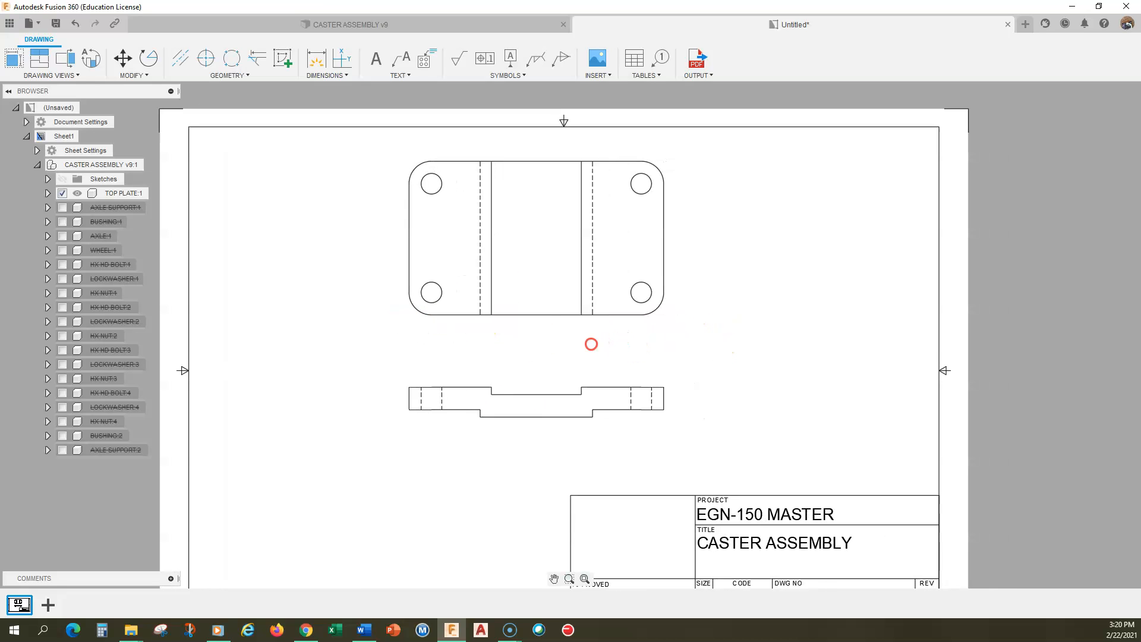
Step: Add a centre mark to the lower-left hole in the top view
{"action": "left_click", "coordinate": [206, 58]}
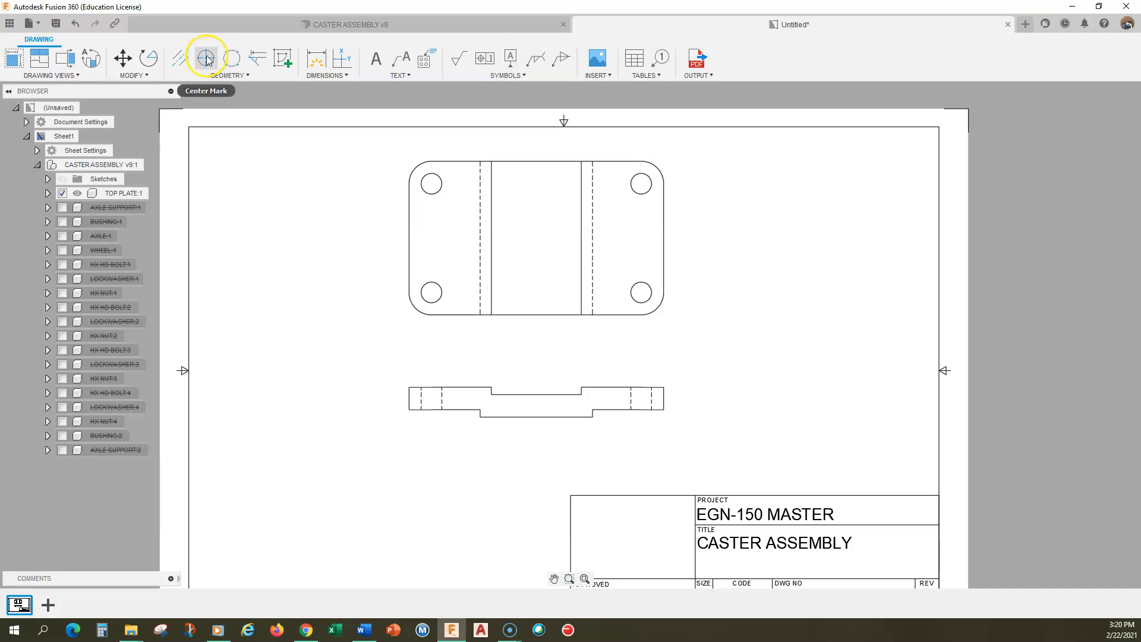
{"action": "left_click", "coordinate": [420, 172]}
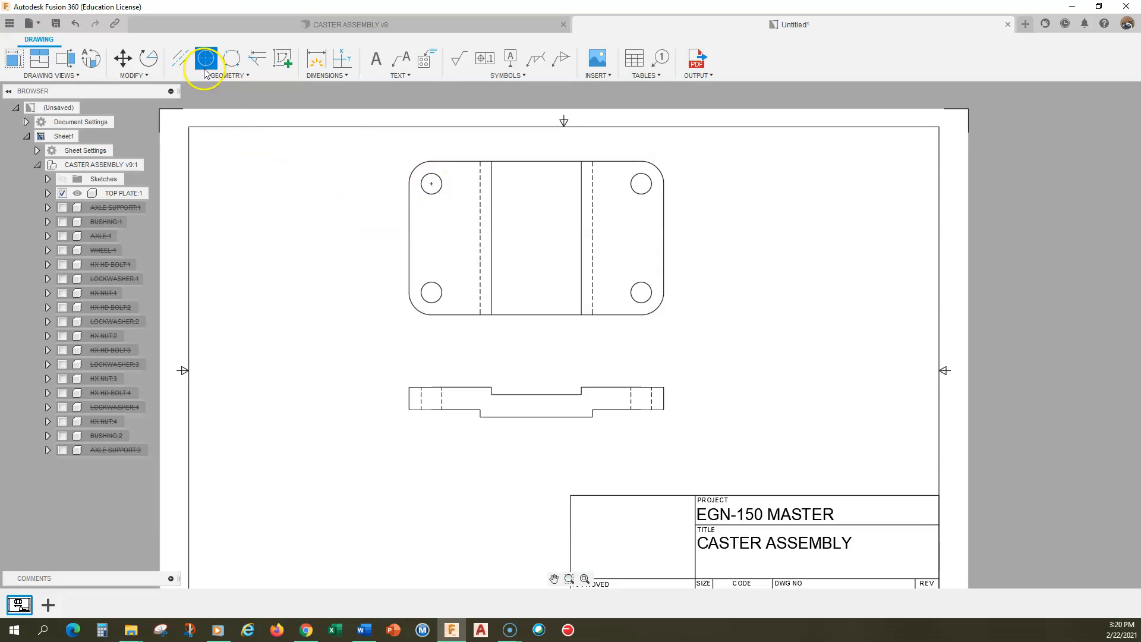
{"action": "left_click", "coordinate": [428, 302]}
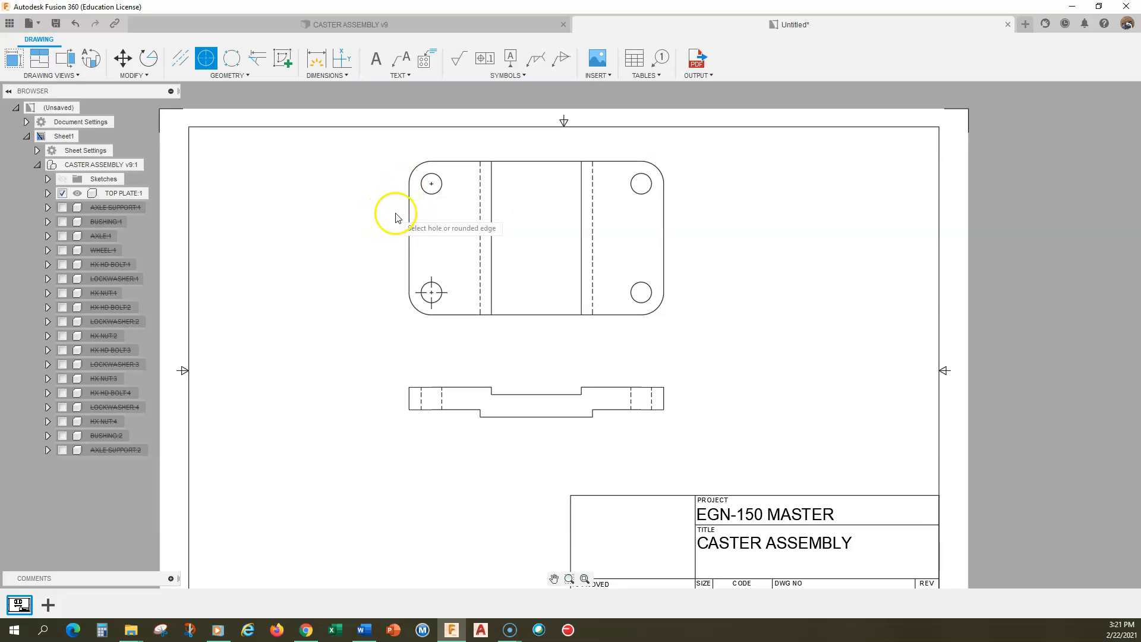
{"action": "key", "text": "Escape"}
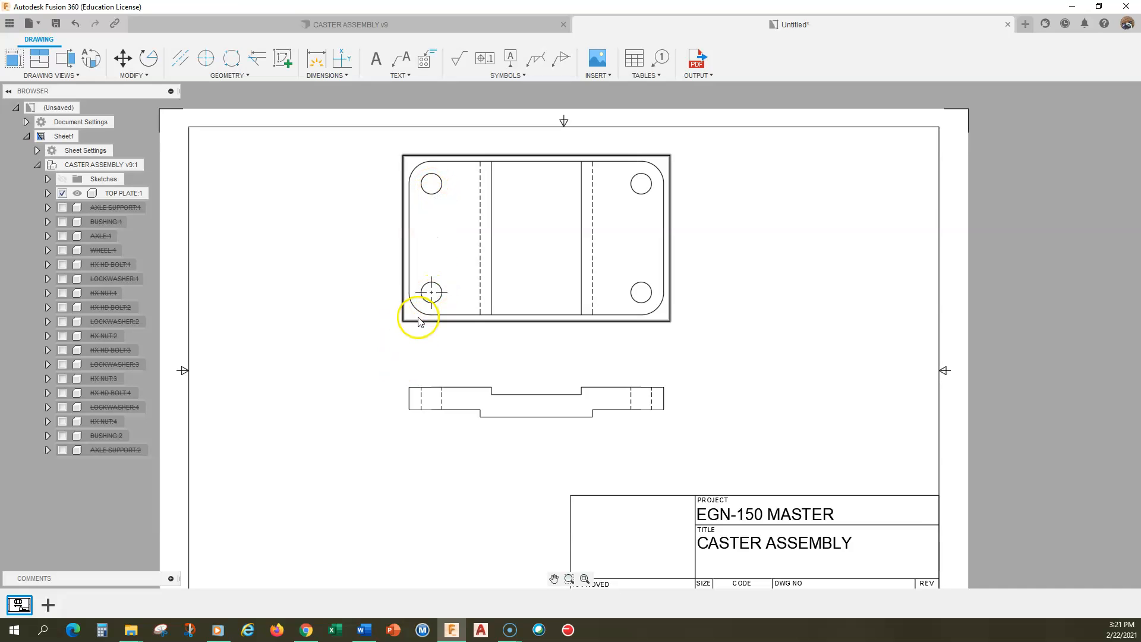
Step: Extend the left and lower lines of that centre mark past the plate's edges
{"action": "left_click", "coordinate": [417, 292]}
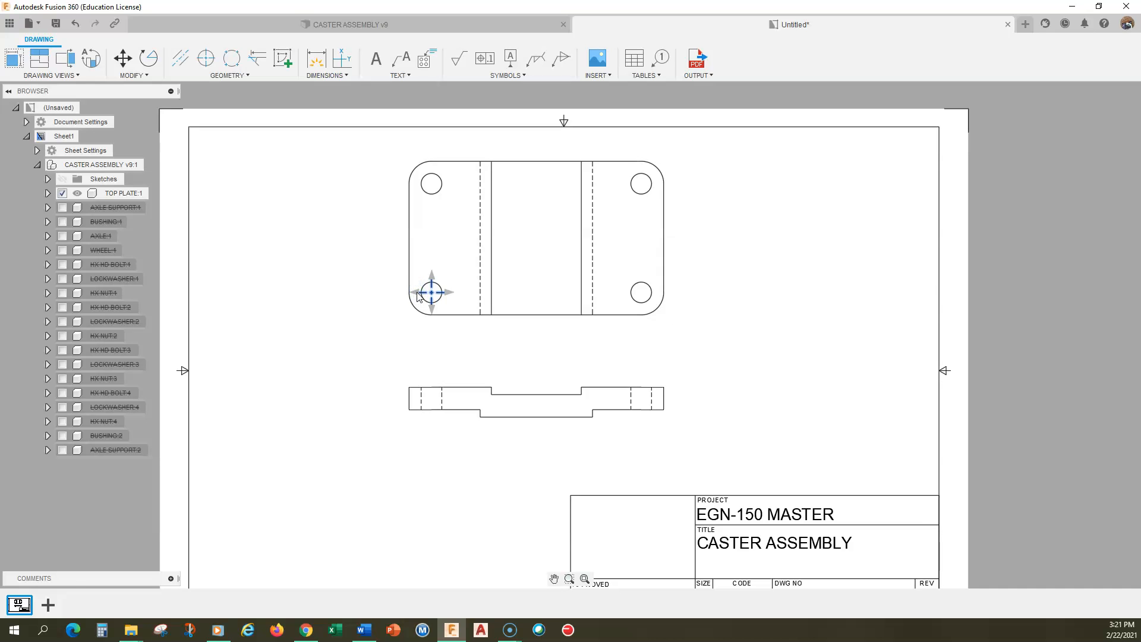
{"action": "scroll", "coordinate": [417, 295], "scroll_direction": "up", "scroll_amount": 5}
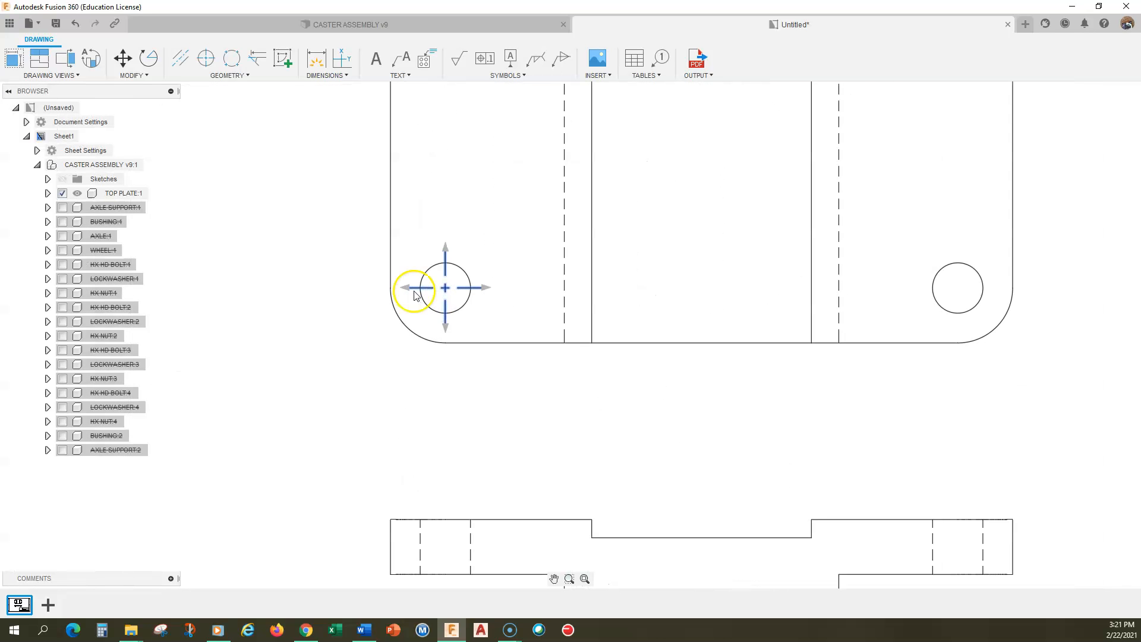
{"action": "left_click_drag", "start_coordinate": [408, 291], "coordinate": [379, 289]}
{"action": "left_click_drag", "start_coordinate": [445, 326], "coordinate": [446, 352]}
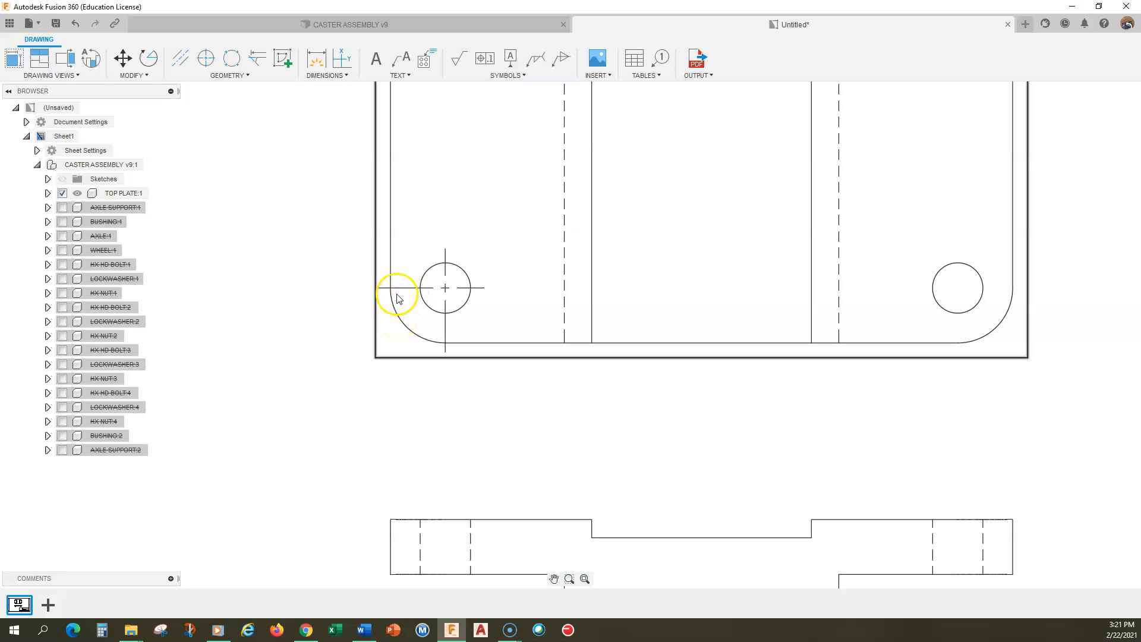
Step: Add centre marks to the remaining three holes in the top view
{"action": "scroll", "coordinate": [387, 304], "scroll_direction": "down", "scroll_amount": 2}
{"action": "middle_click_drag", "start_coordinate": [419, 346], "coordinate": [408, 406]}
{"action": "scroll", "coordinate": [409, 406], "scroll_direction": "up", "scroll_amount": 1}
{"action": "scroll", "coordinate": [428, 295], "scroll_direction": "down", "scroll_amount": 1}
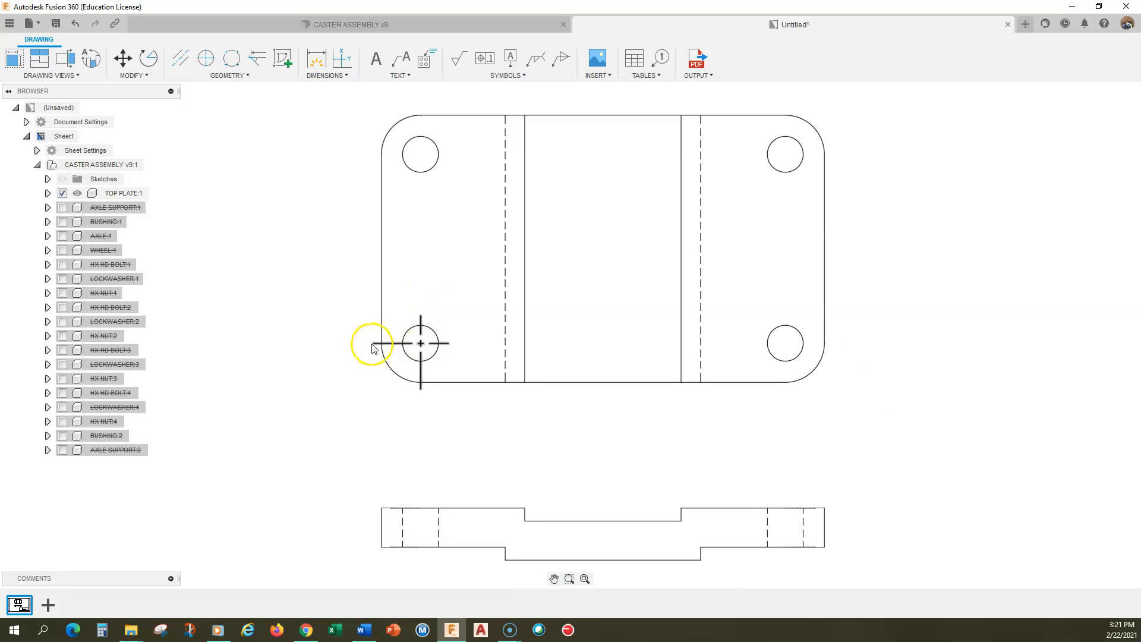
{"action": "left_click", "coordinate": [205, 58]}
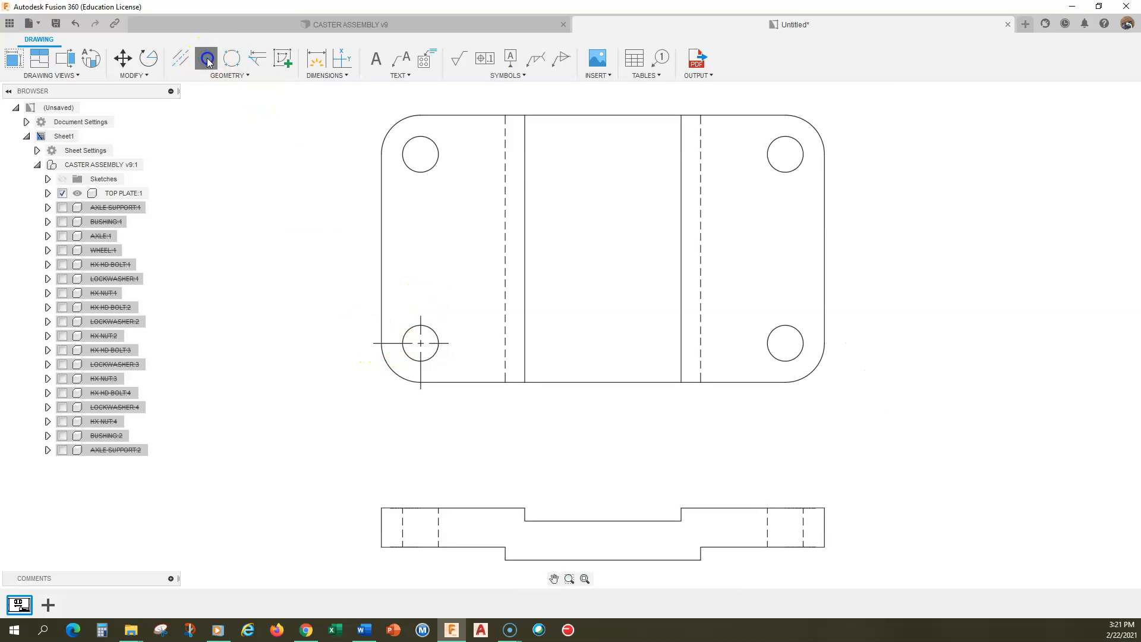
{"action": "left_click", "coordinate": [438, 168]}
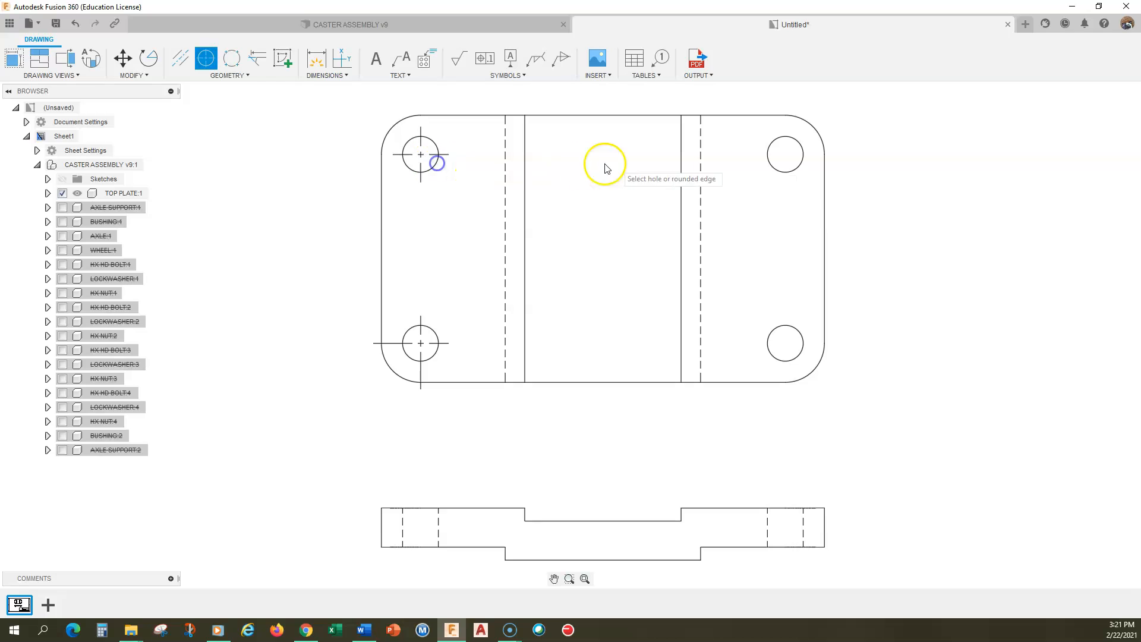
{"action": "left_click", "coordinate": [780, 172]}
{"action": "left_click", "coordinate": [783, 327]}
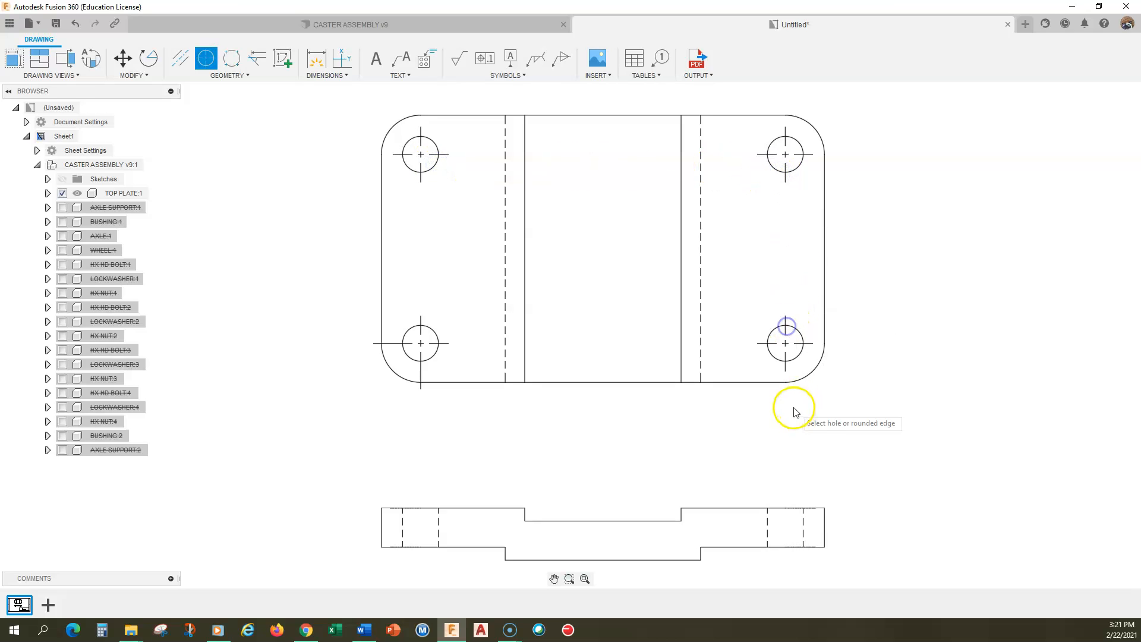
{"action": "key", "text": "Escape"}
Step: Extend the outward-facing lines of the lower-right, upper-right and upper-left centre marks past the plate's edges
{"action": "left_click", "coordinate": [788, 370]}
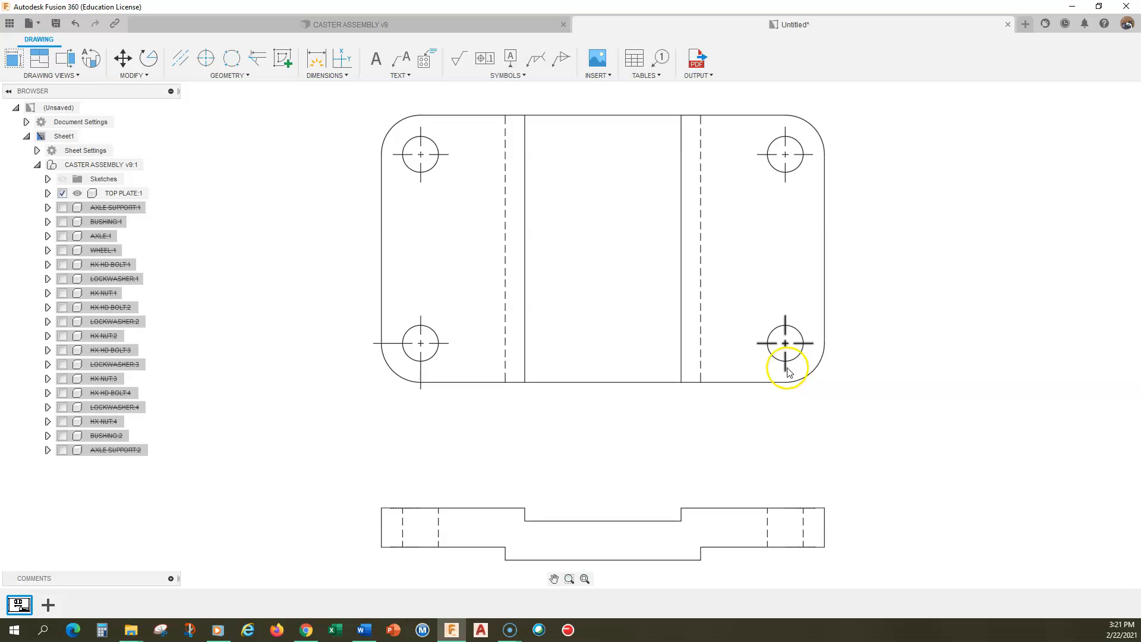
{"action": "left_click_drag", "start_coordinate": [785, 373], "coordinate": [785, 393]}
{"action": "left_click_drag", "start_coordinate": [812, 346], "coordinate": [835, 345]}
{"action": "left_click", "coordinate": [802, 156]}
{"action": "left_click_drag", "start_coordinate": [812, 156], "coordinate": [835, 154]}
{"action": "left_click", "coordinate": [791, 130]}
{"action": "left_click_drag", "start_coordinate": [786, 126], "coordinate": [785, 109]}
{"action": "left_click", "coordinate": [420, 127]}
{"action": "left_click_drag", "start_coordinate": [420, 130], "coordinate": [420, 101]}
{"action": "left_click_drag", "start_coordinate": [393, 156], "coordinate": [369, 155]}
{"action": "left_click", "coordinate": [333, 186]}
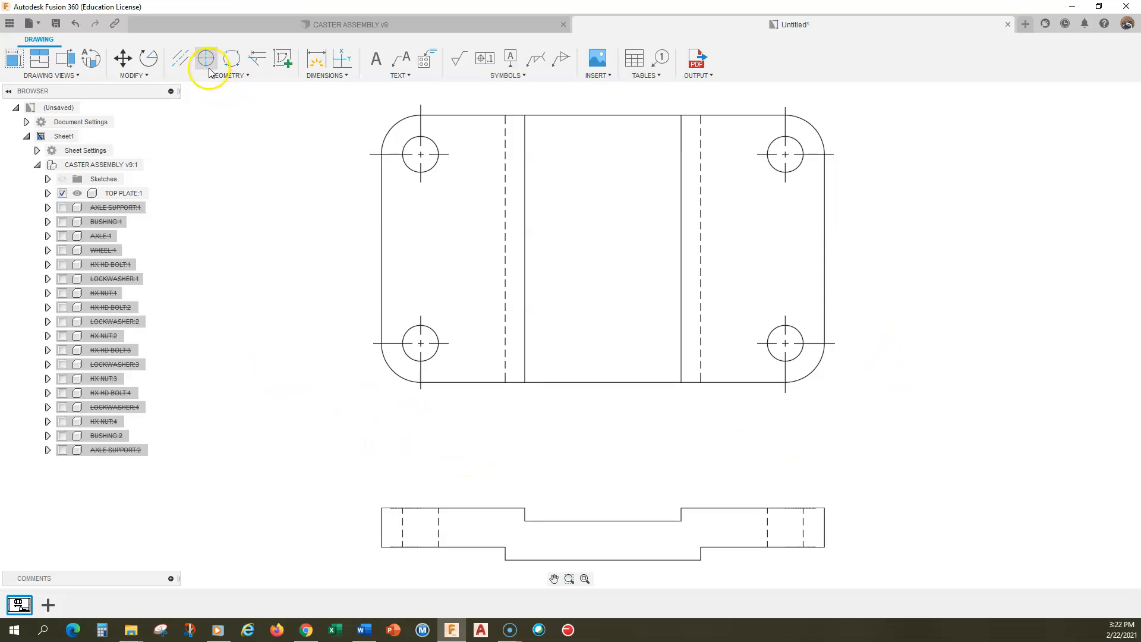
Step: Add a centerline between the hidden edges of each hole in the front view
{"action": "left_click", "coordinate": [180, 58]}
{"action": "left_click", "coordinate": [401, 529]}
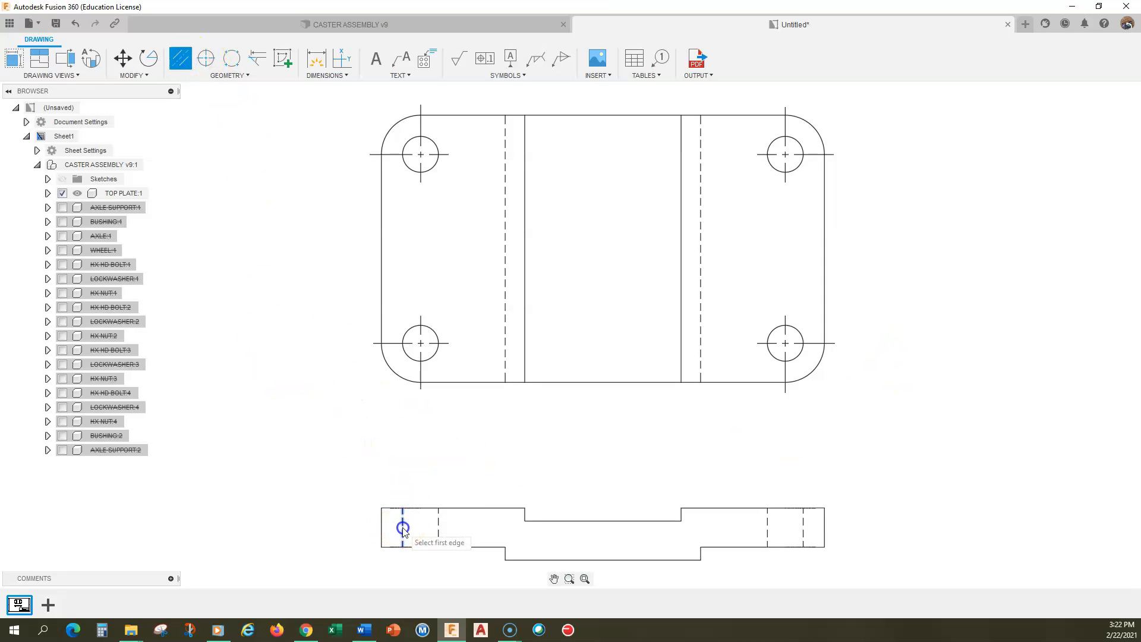
{"action": "left_click", "coordinate": [439, 528]}
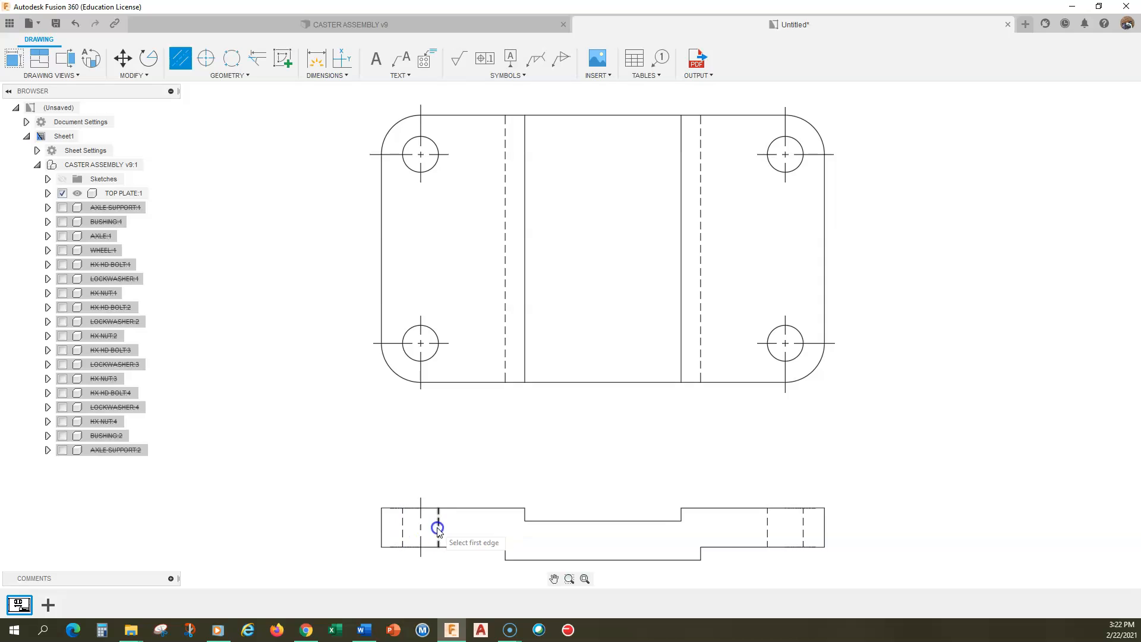
{"action": "left_click", "coordinate": [768, 527]}
{"action": "left_click", "coordinate": [803, 528]}
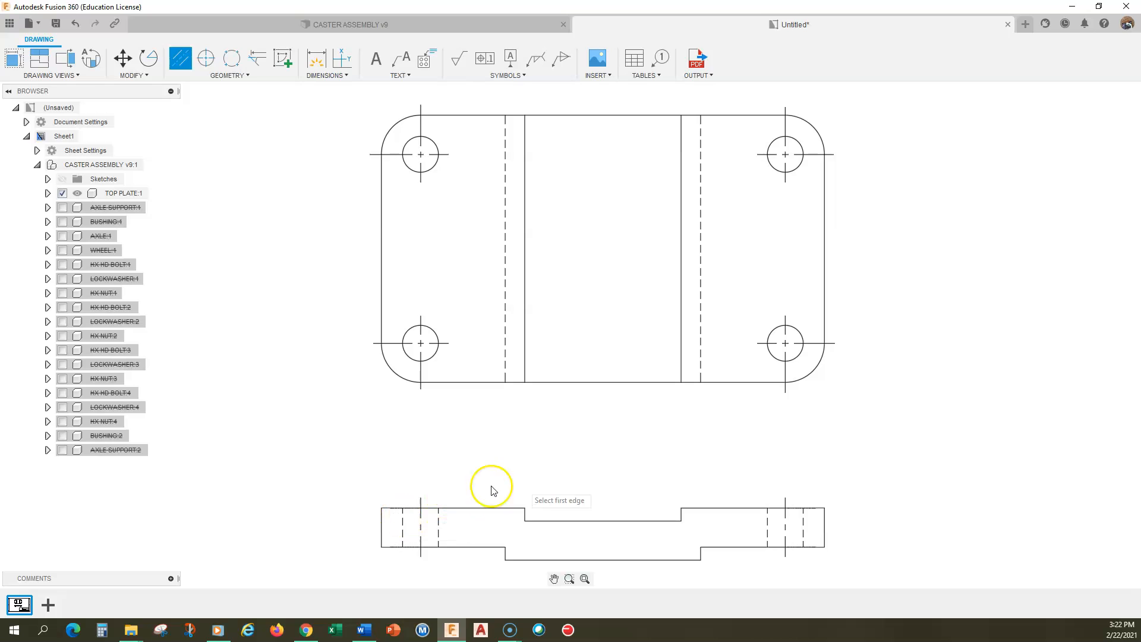
Step: Save the drawing as CASTER ASSEMBLY Drawing-TOP PLATE in the EGN-150 MASTER folder
{"action": "scroll", "coordinate": [580, 448], "scroll_direction": "down", "scroll_amount": 1}
{"action": "mouse_move", "coordinate": [578, 458]}
{"action": "middle_mouse_down"}
{"action": "mouse_move", "coordinate": [530, 387]}
{"action": "mouse_move", "coordinate": [505, 454]}
{"action": "middle_mouse_up"}
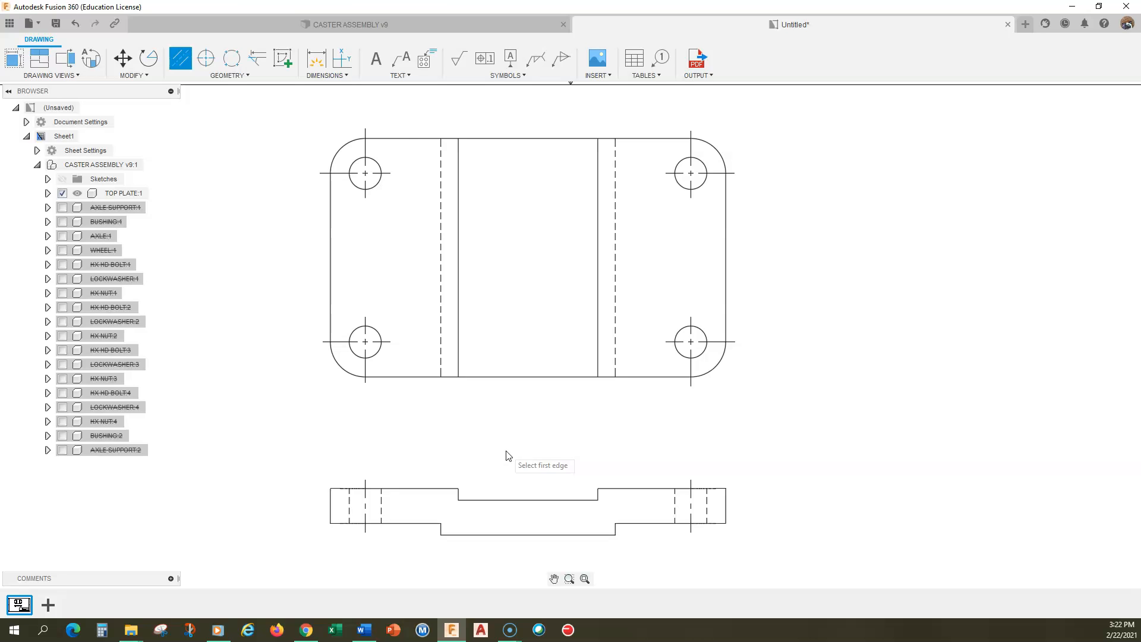
{"action": "left_click", "coordinate": [57, 25]}
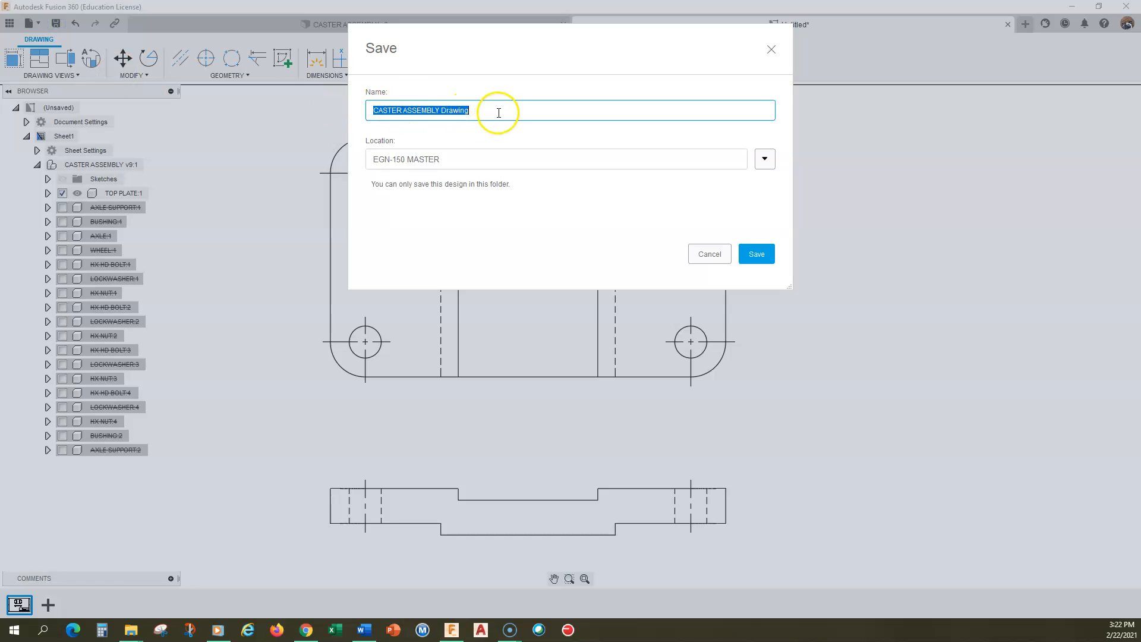
{"action": "left_click", "coordinate": [491, 110]}
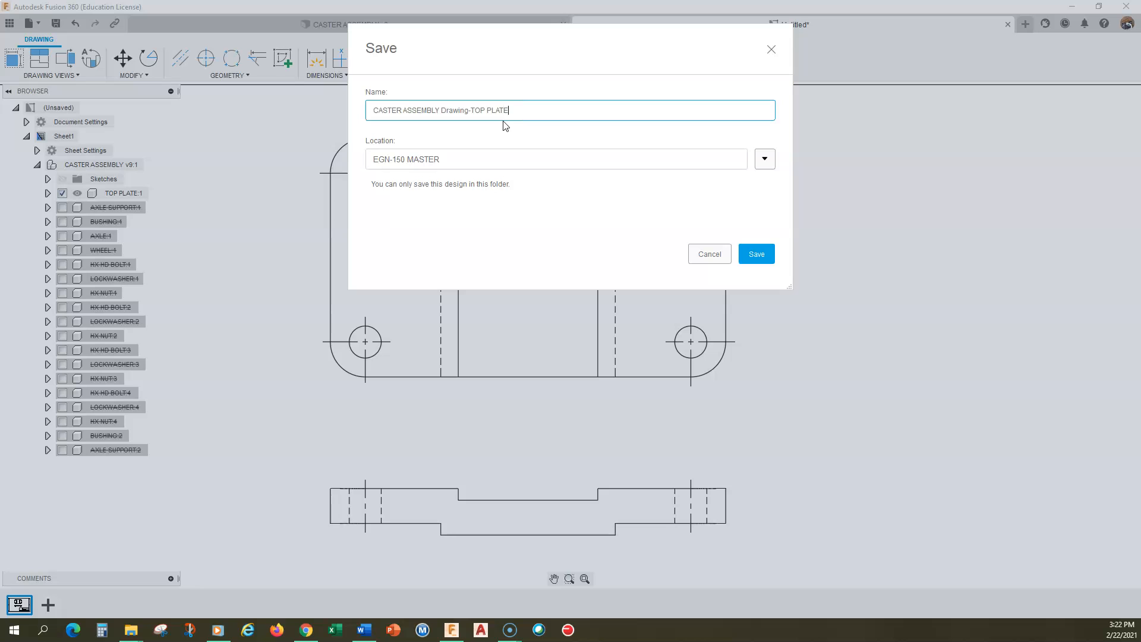
{"action": "left_click", "coordinate": [757, 254]}
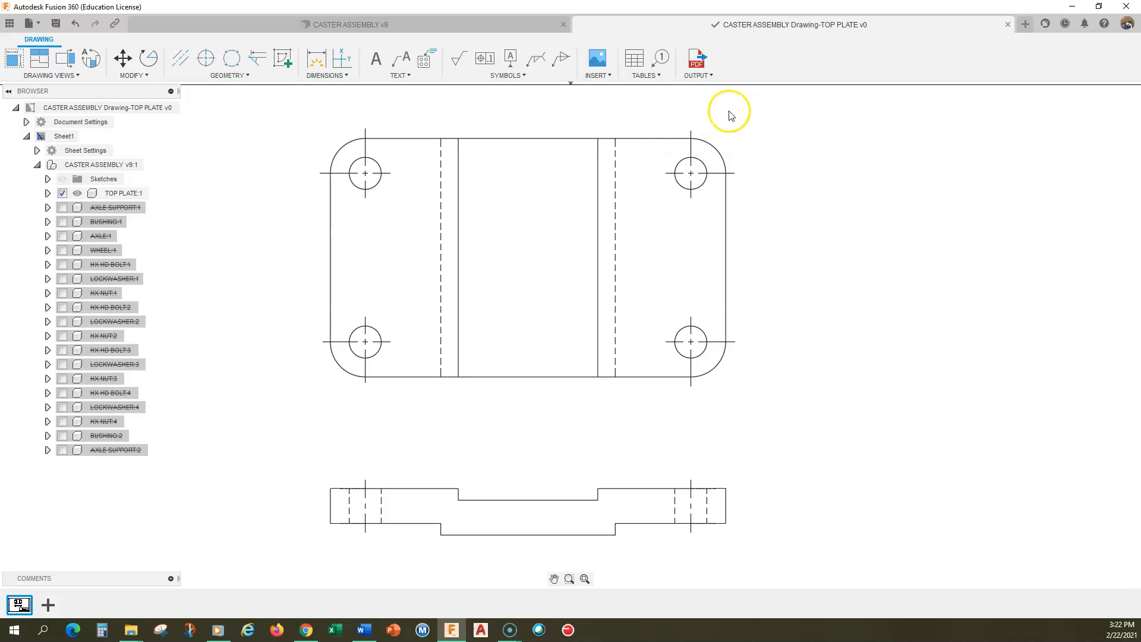
Step: Examine the top plate in the CASTER ASSEMBLY design, then return to the top plate drawing
{"action": "left_click", "coordinate": [338, 25]}
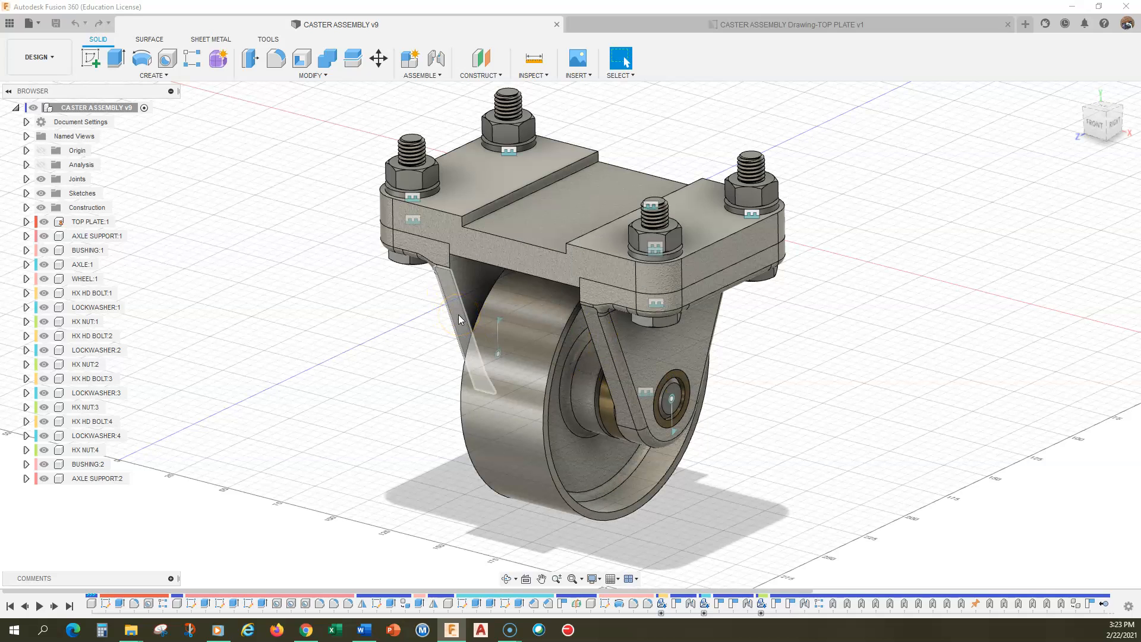
{"action": "left_click", "coordinate": [502, 186]}
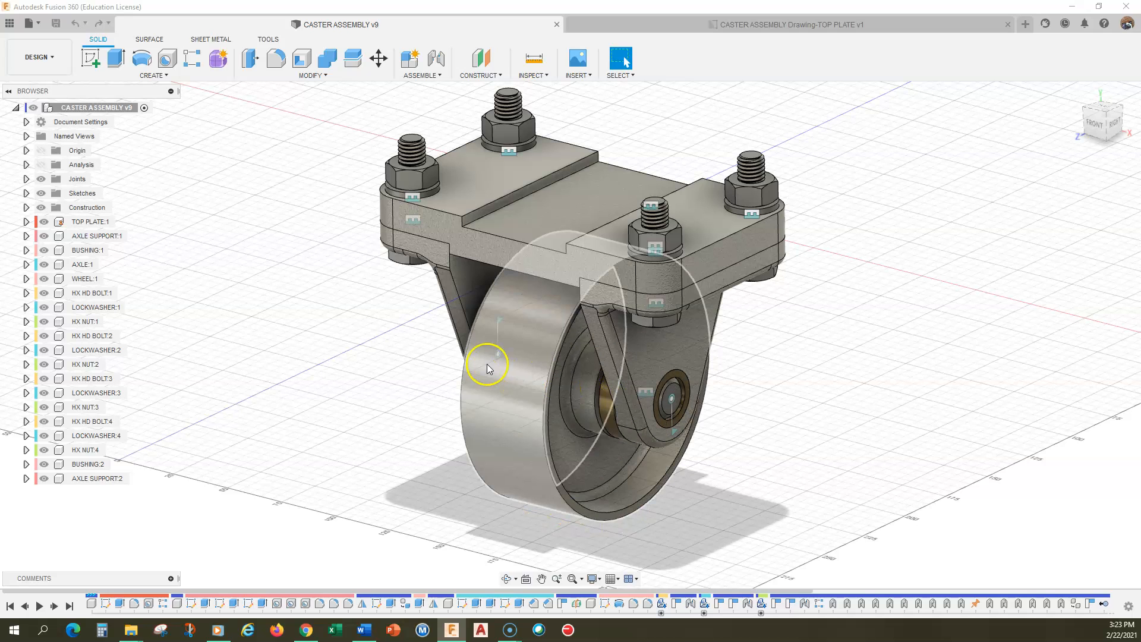
{"action": "left_click", "coordinate": [693, 24]}
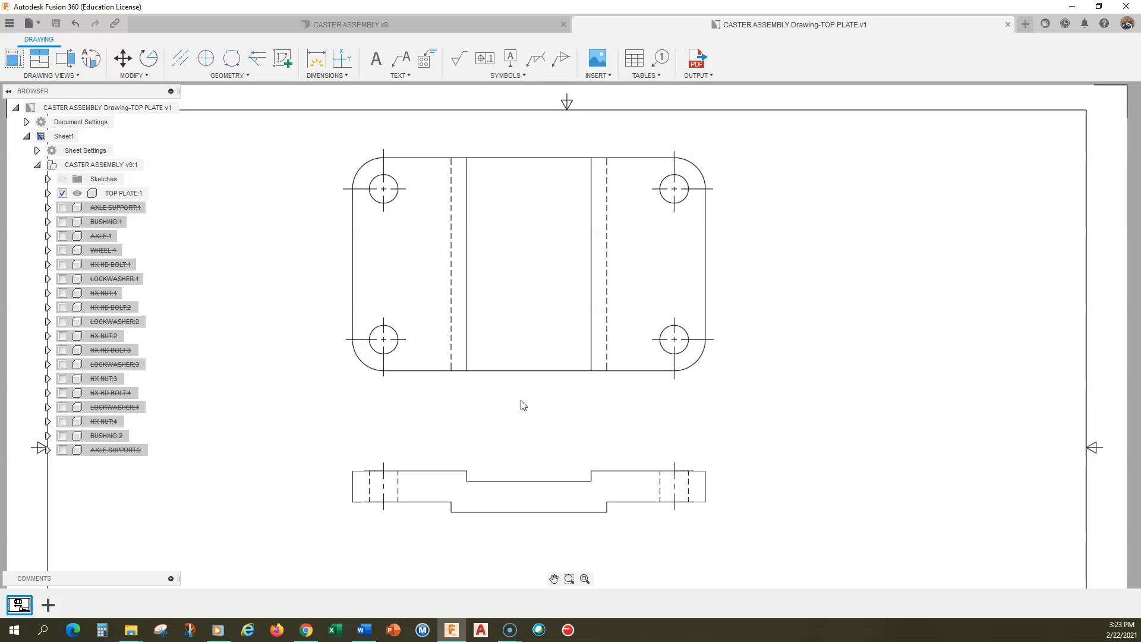
Step: Add a vertical centerline in the top view midway between the plate's two long hidden edges
{"action": "left_click", "coordinate": [181, 59]}
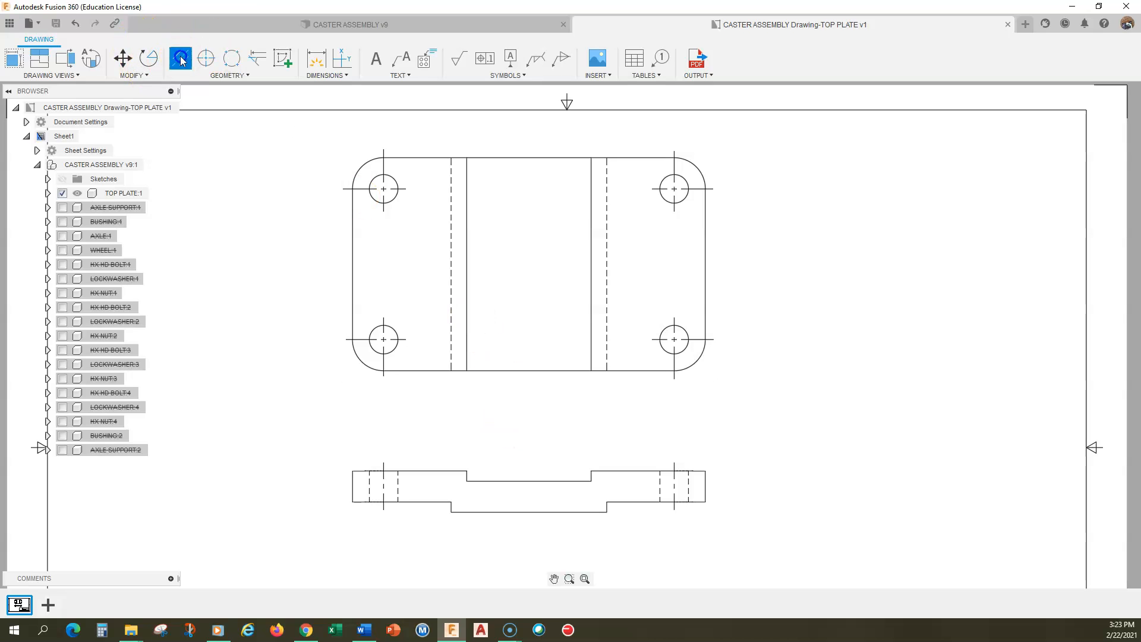
{"action": "left_click", "coordinate": [451, 276]}
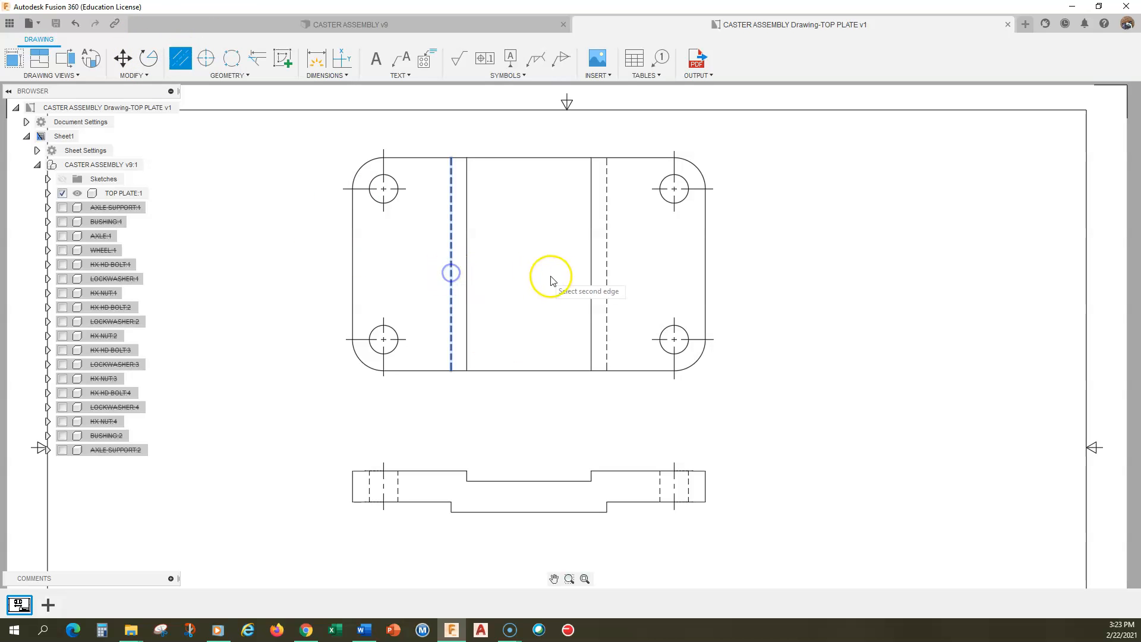
{"action": "left_click", "coordinate": [607, 274]}
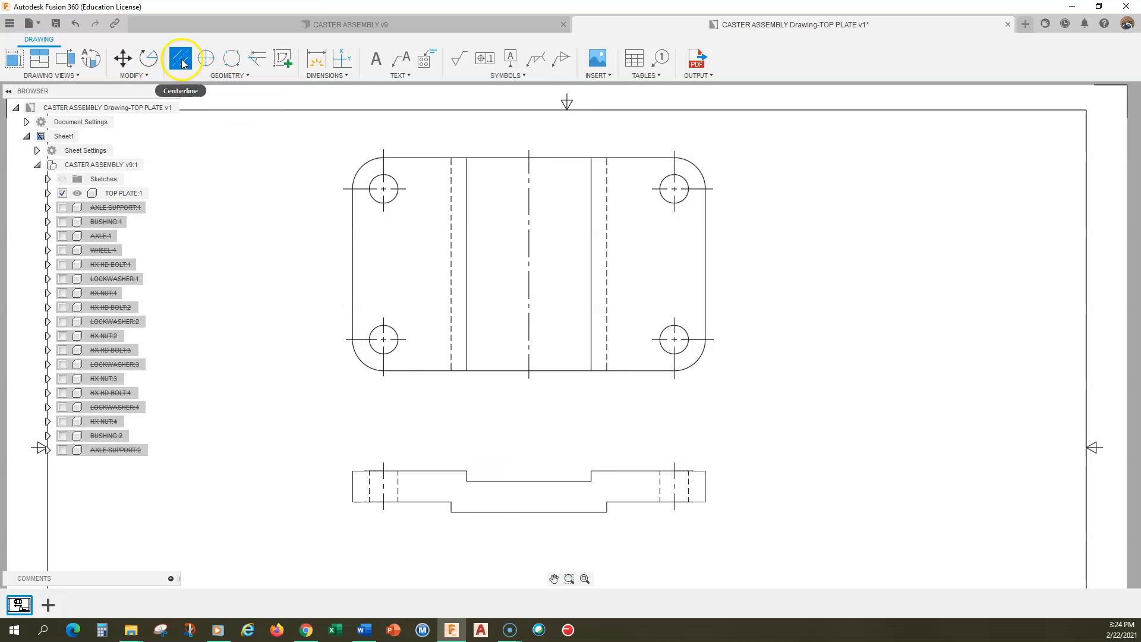
Step: Add a vertical centerline midway between the front view's end edges, try to extend its lower end, then delete the centerline
{"action": "left_click", "coordinate": [352, 489]}
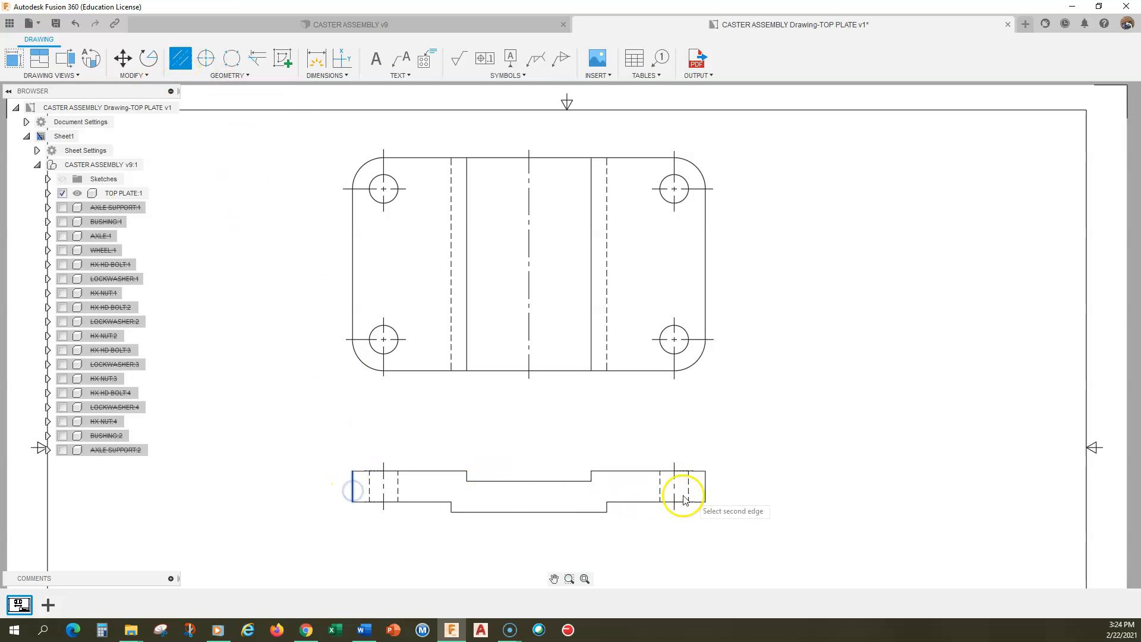
{"action": "left_click", "coordinate": [704, 490]}
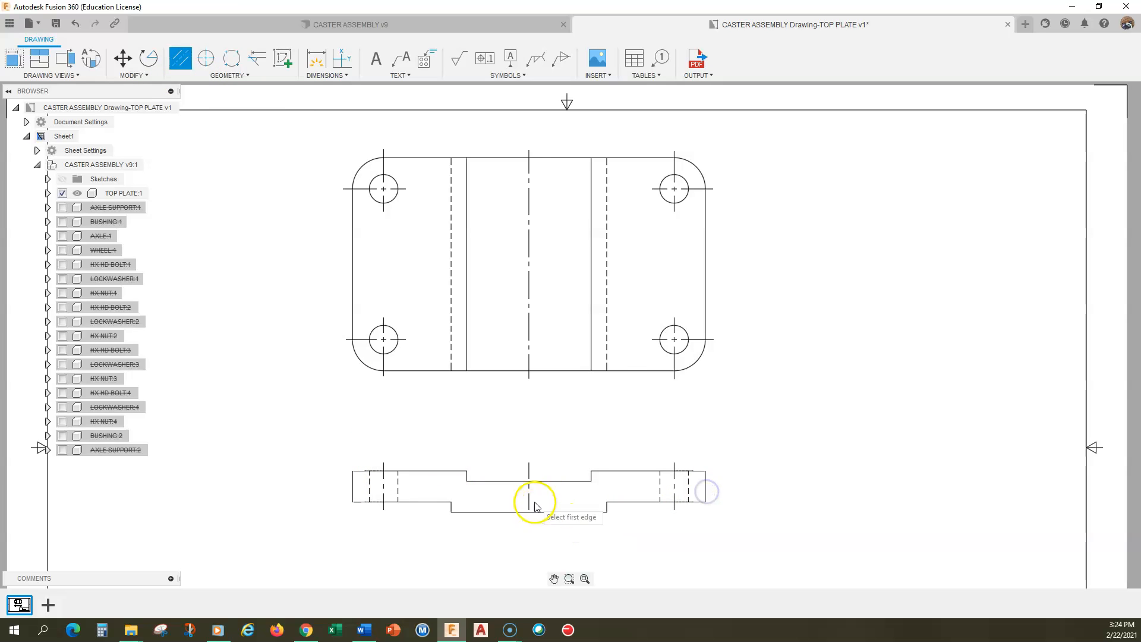
{"action": "key", "text": "Escape"}
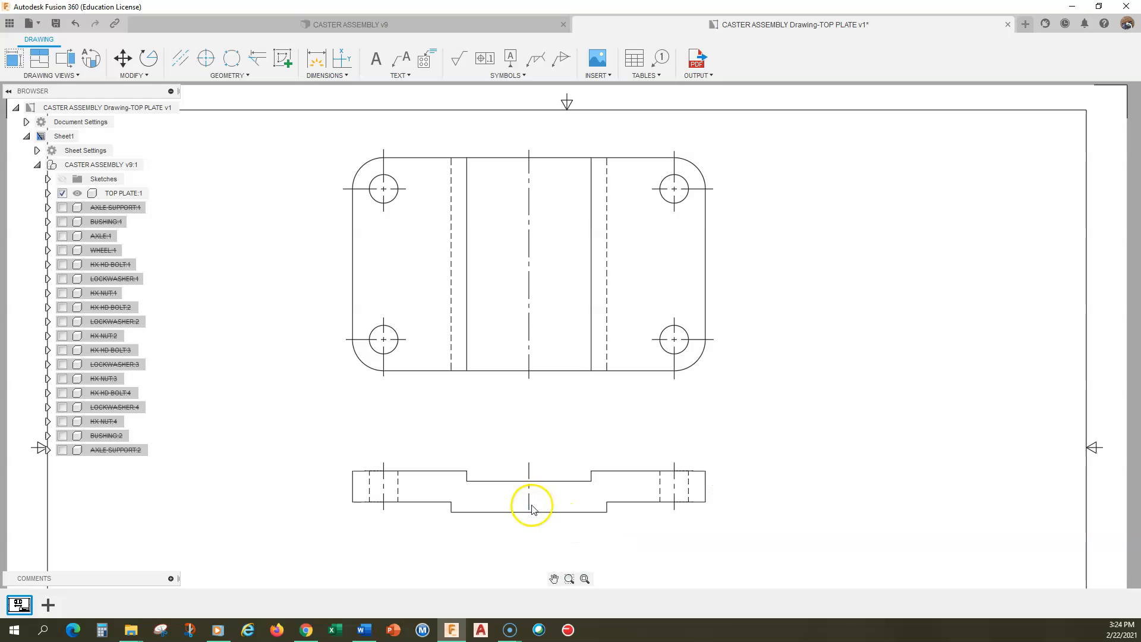
{"action": "left_click", "coordinate": [528, 507]}
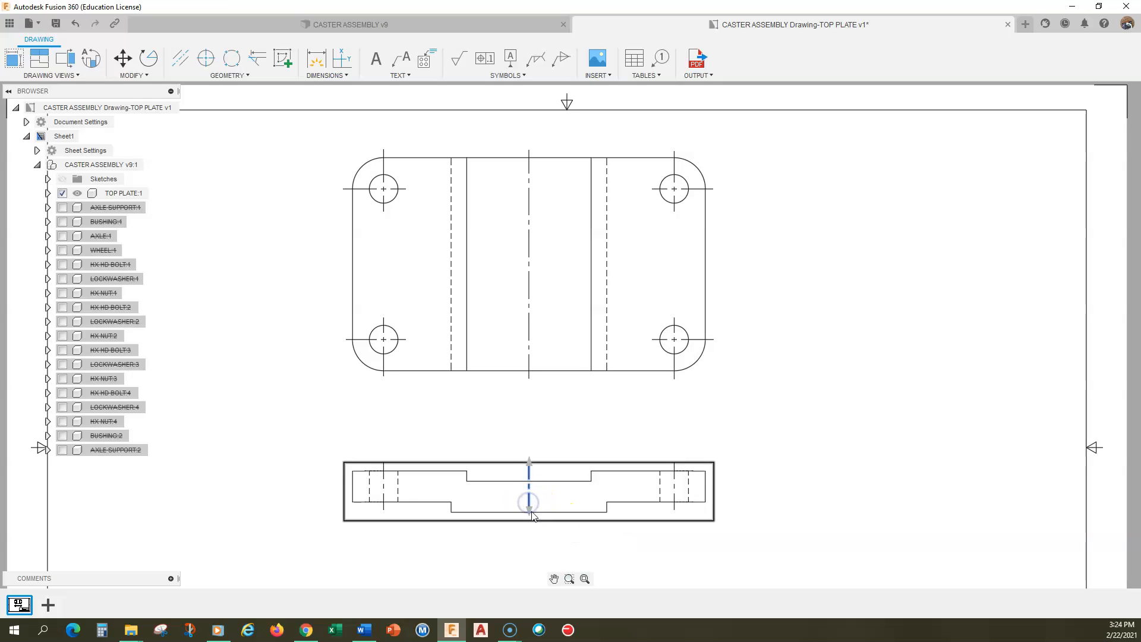
{"action": "left_click_drag", "start_coordinate": [532, 510], "coordinate": [533, 523]}
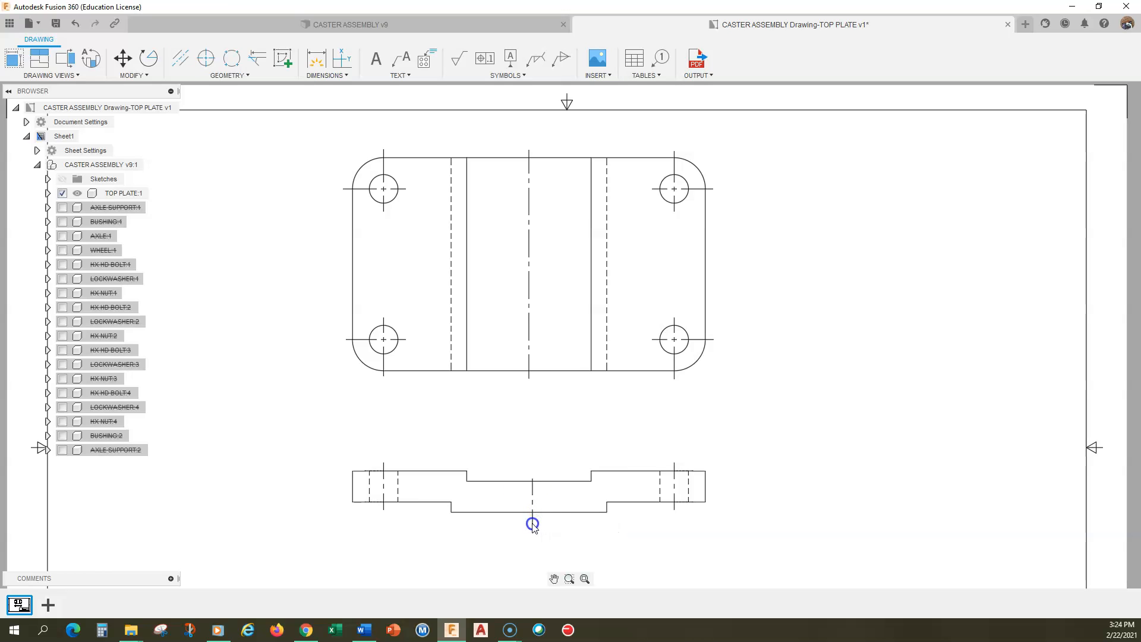
{"action": "left_click", "coordinate": [532, 504]}
{"action": "left_click", "coordinate": [498, 463]}
Step: Add a vertical centerline midway between the front view's two end edges and extend its lower end straight down past the plate's bottom edge
{"action": "left_click", "coordinate": [179, 58]}
{"action": "left_click", "coordinate": [311, 491]}
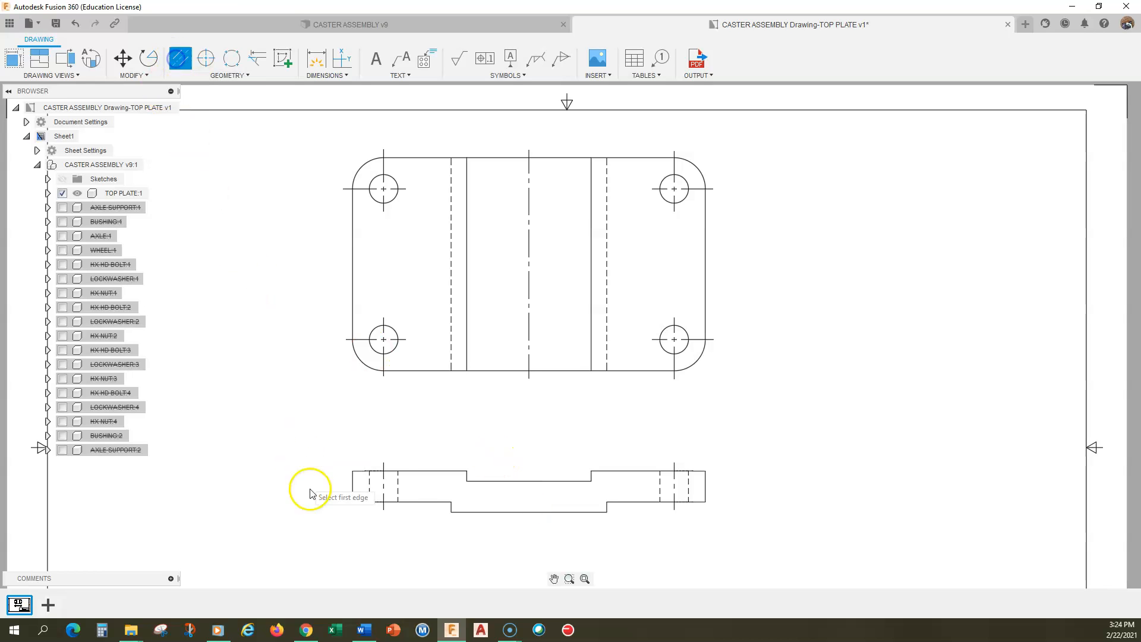
{"action": "left_click", "coordinate": [353, 486]}
{"action": "left_click", "coordinate": [706, 491]}
{"action": "key", "text": "Escape"}
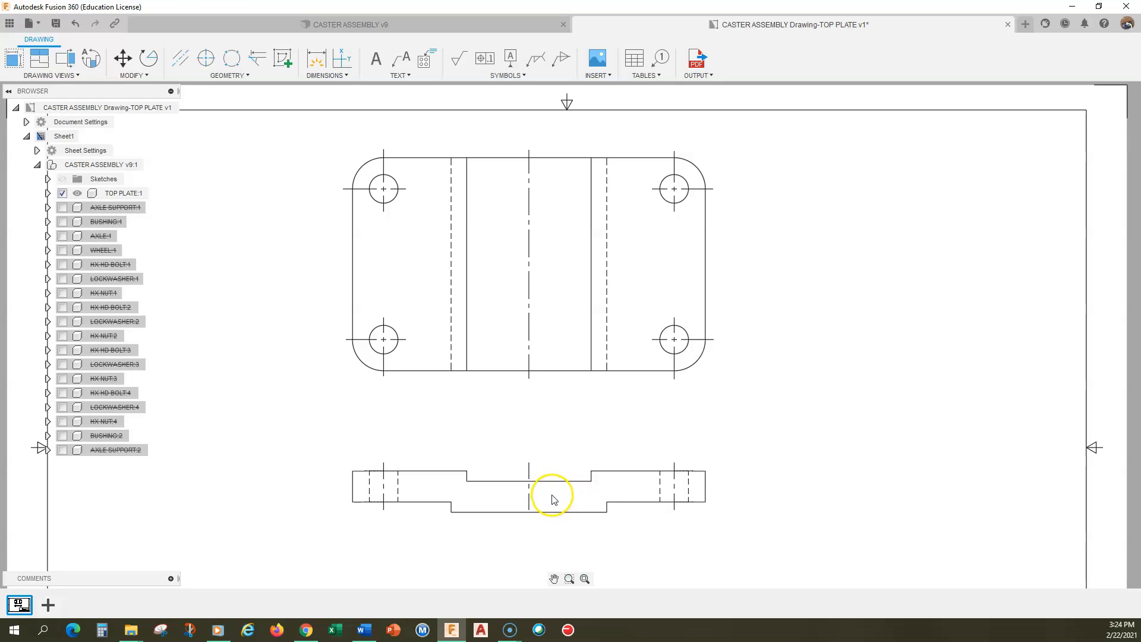
{"action": "left_click", "coordinate": [529, 490]}
{"action": "left_click_drag", "start_coordinate": [529, 512], "coordinate": [529, 522]}
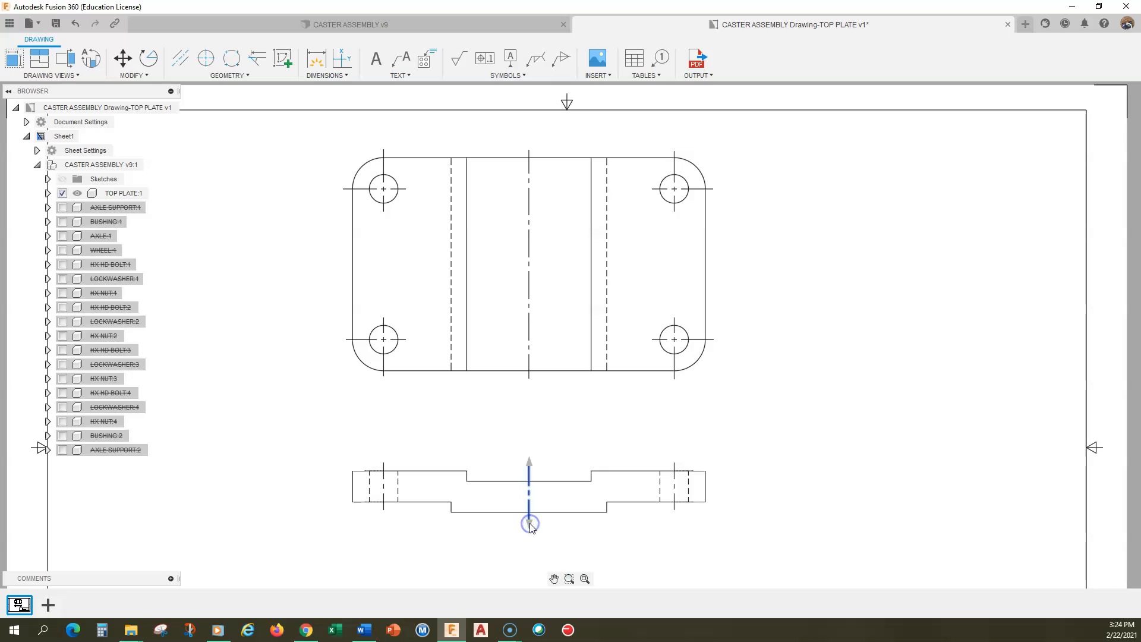
{"action": "left_click", "coordinate": [657, 537]}
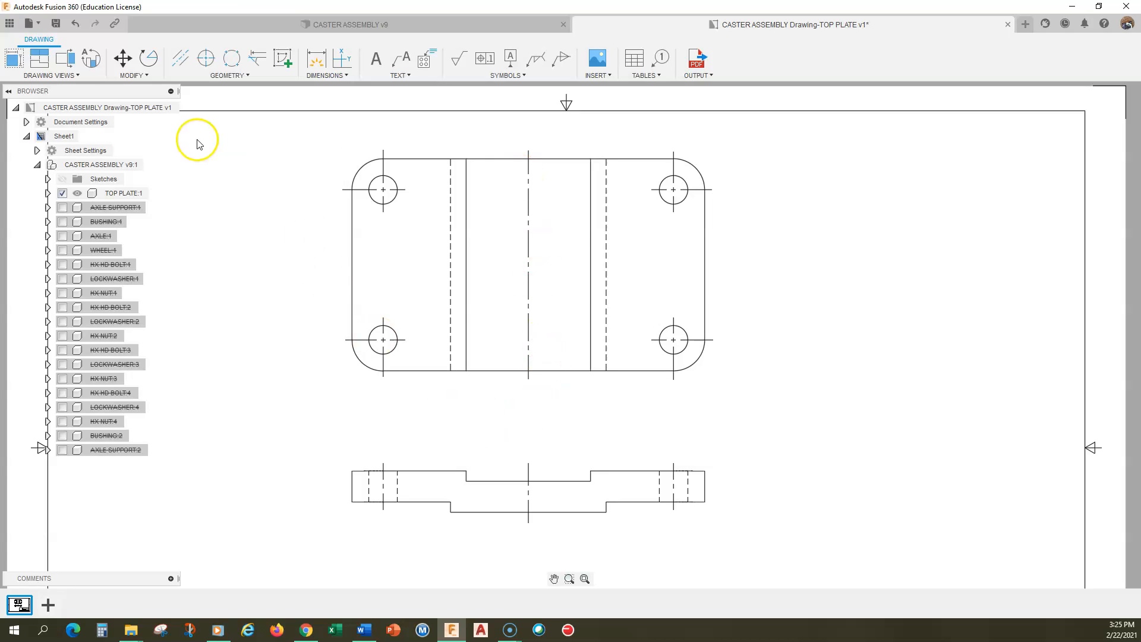
Step: Add a linear dimension for the plate's overall width below the top view
{"action": "left_click", "coordinate": [325, 79]}
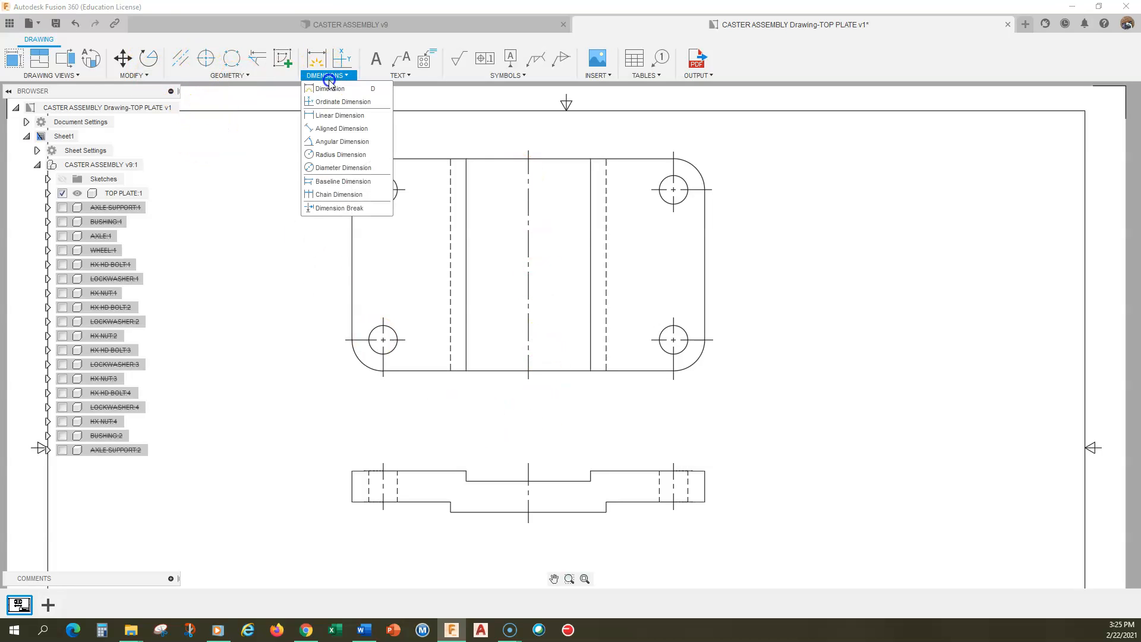
{"action": "left_click", "coordinate": [334, 117]}
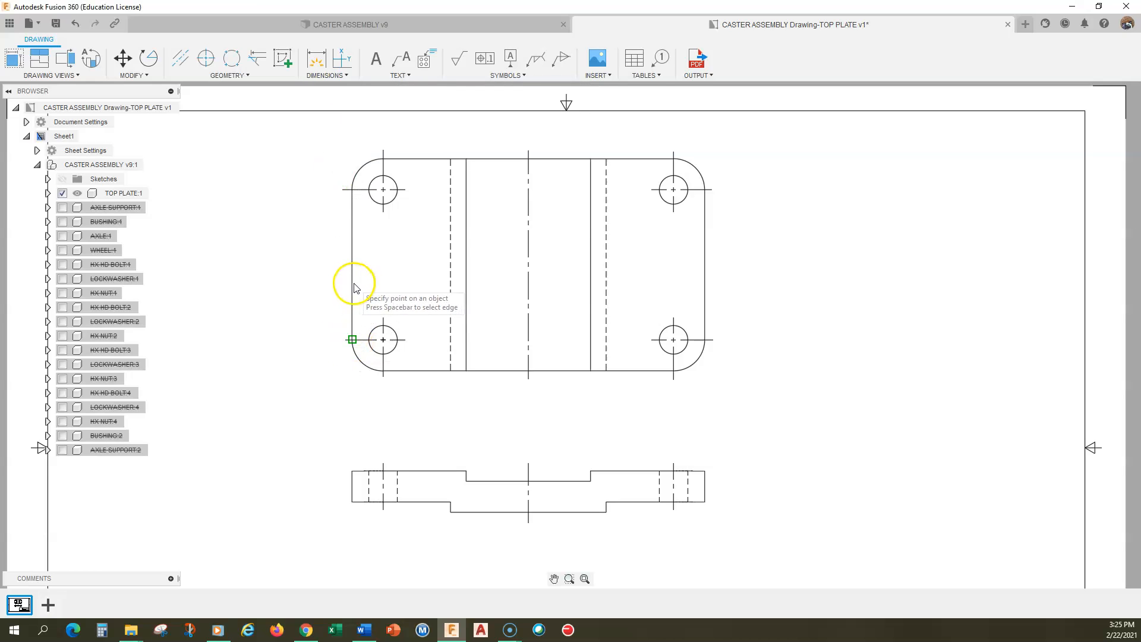
{"action": "left_click", "coordinate": [351, 339]}
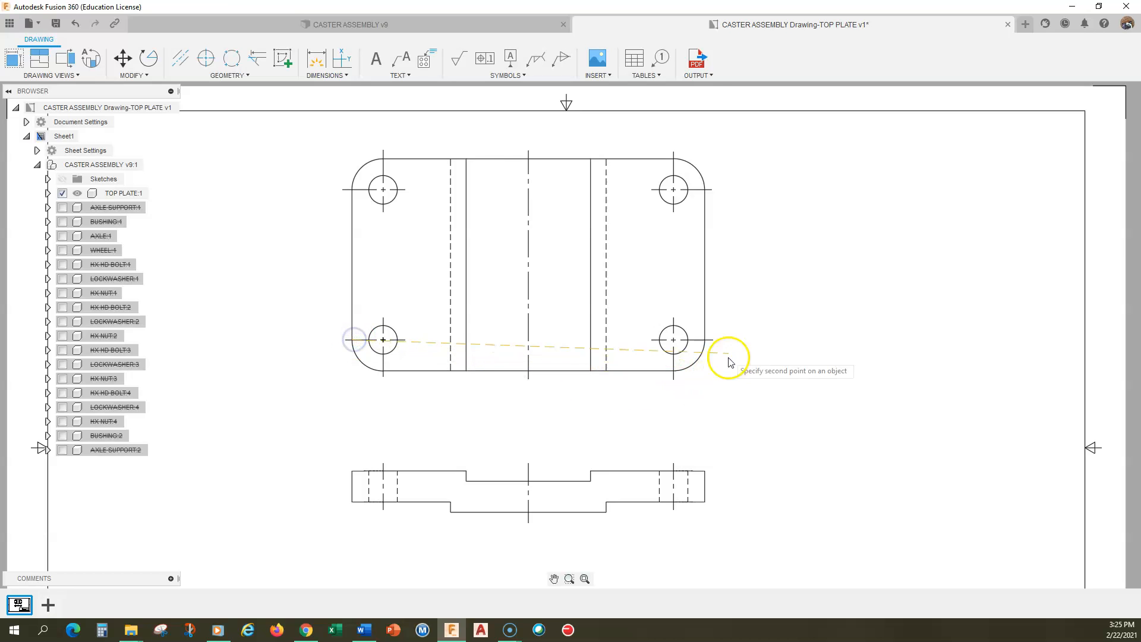
{"action": "left_click", "coordinate": [706, 340]}
{"action": "left_click", "coordinate": [543, 409]}
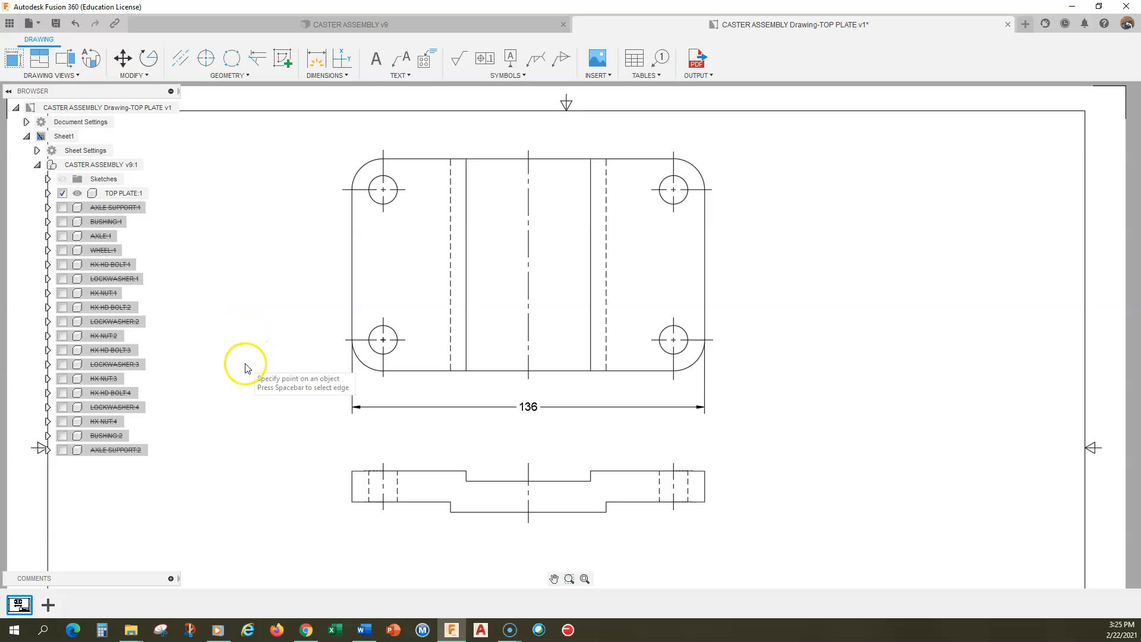
{"action": "key", "text": "Escape"}
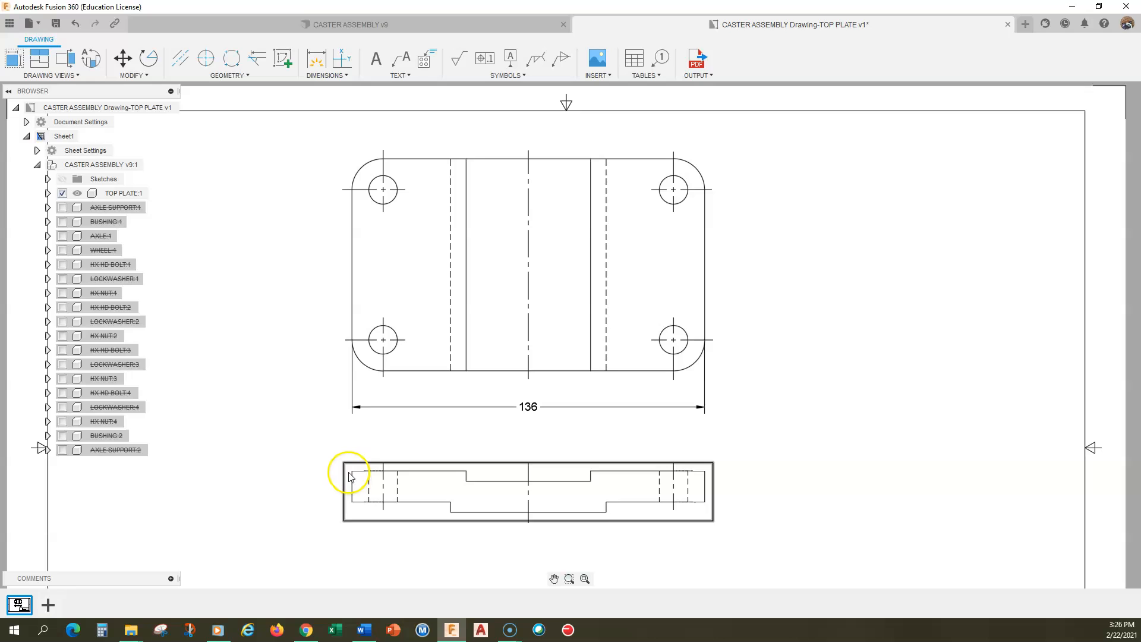
Step: Add a linear dimension below the top view for the horizontal spacing between the centre marks of the two lower holes
{"action": "left_click", "coordinate": [334, 76]}
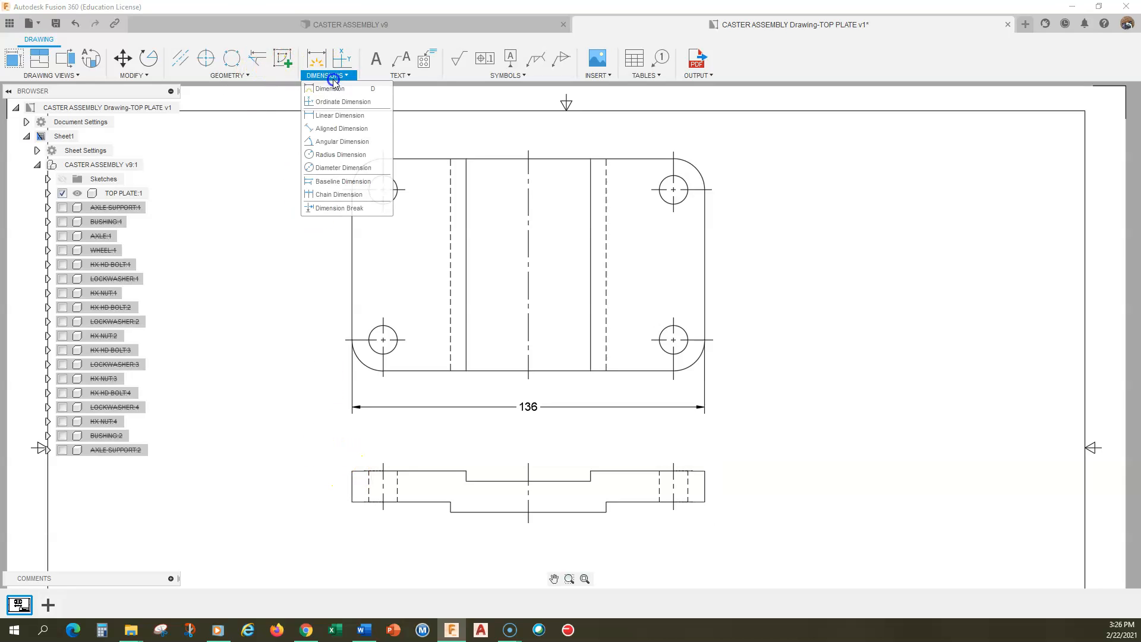
{"action": "left_click", "coordinate": [328, 120]}
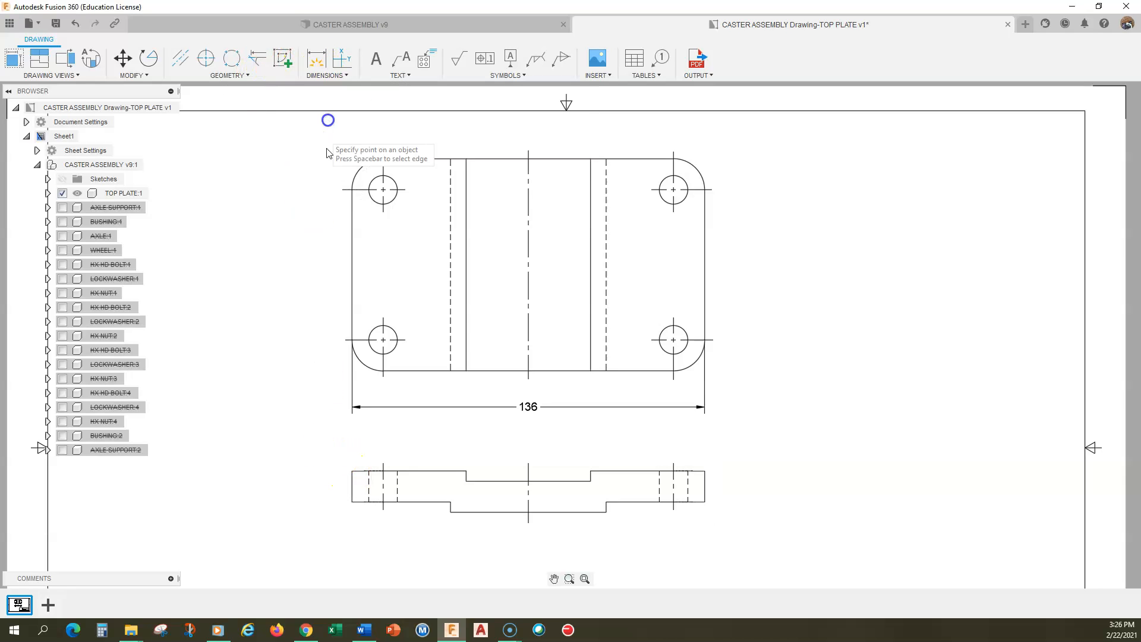
{"action": "left_click", "coordinate": [384, 374]}
{"action": "left_click", "coordinate": [673, 375]}
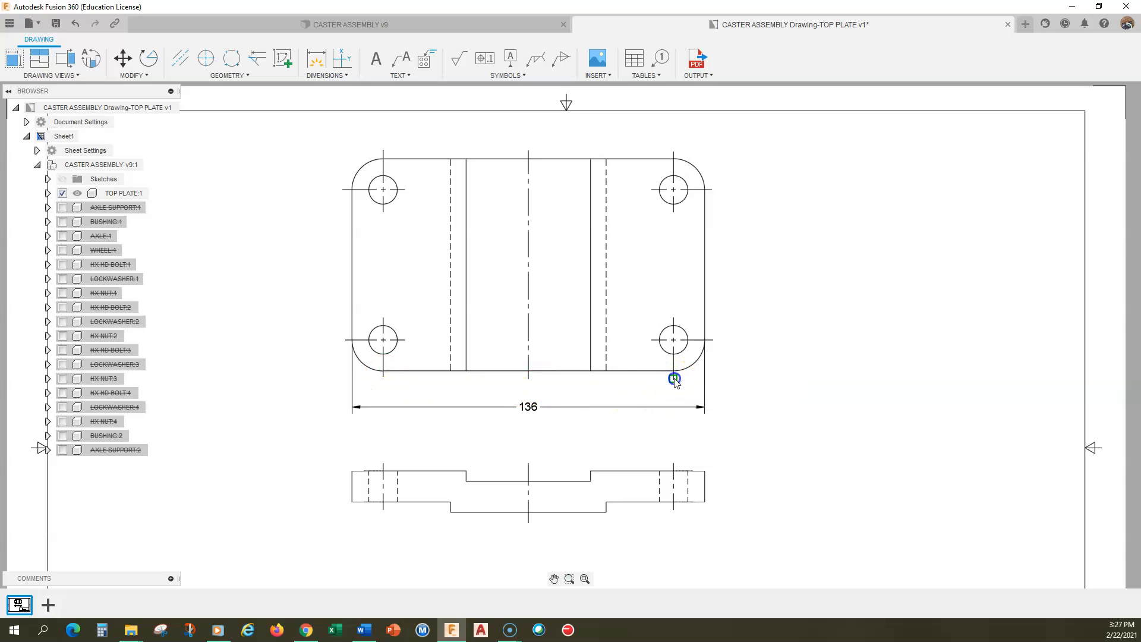
{"action": "left_click", "coordinate": [559, 398]}
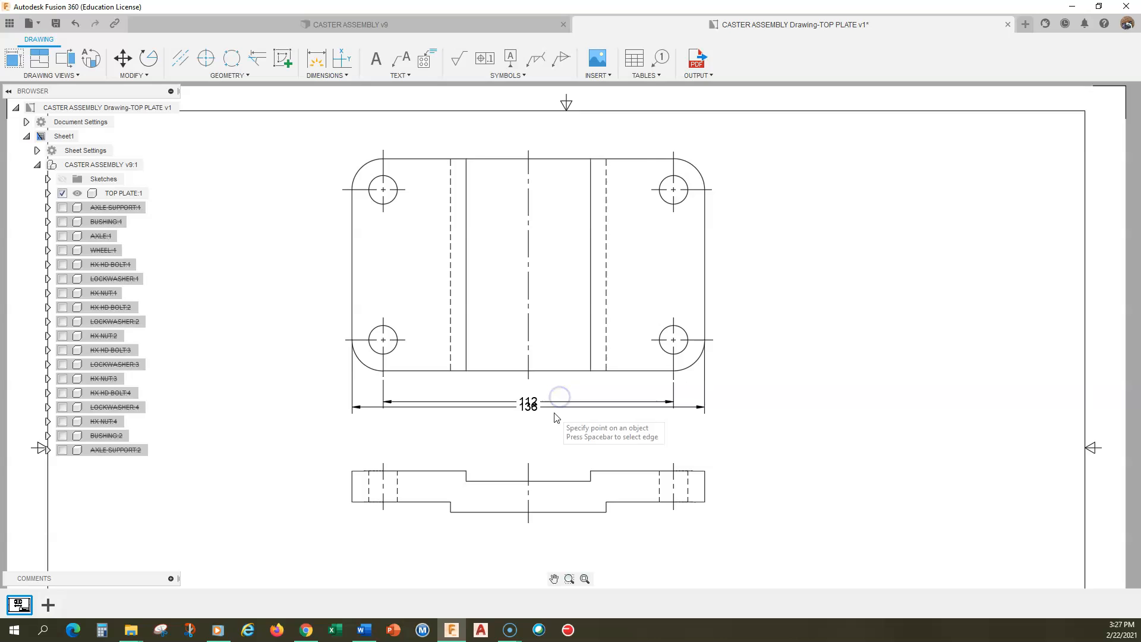
{"action": "key", "text": "Escape"}
Step: Move the overall width dimension farther below the hole-spacing dimension and shift its text right to stagger the two values
{"action": "left_click", "coordinate": [530, 408]}
{"action": "left_click", "coordinate": [510, 407]}
{"action": "left_click", "coordinate": [528, 406]}
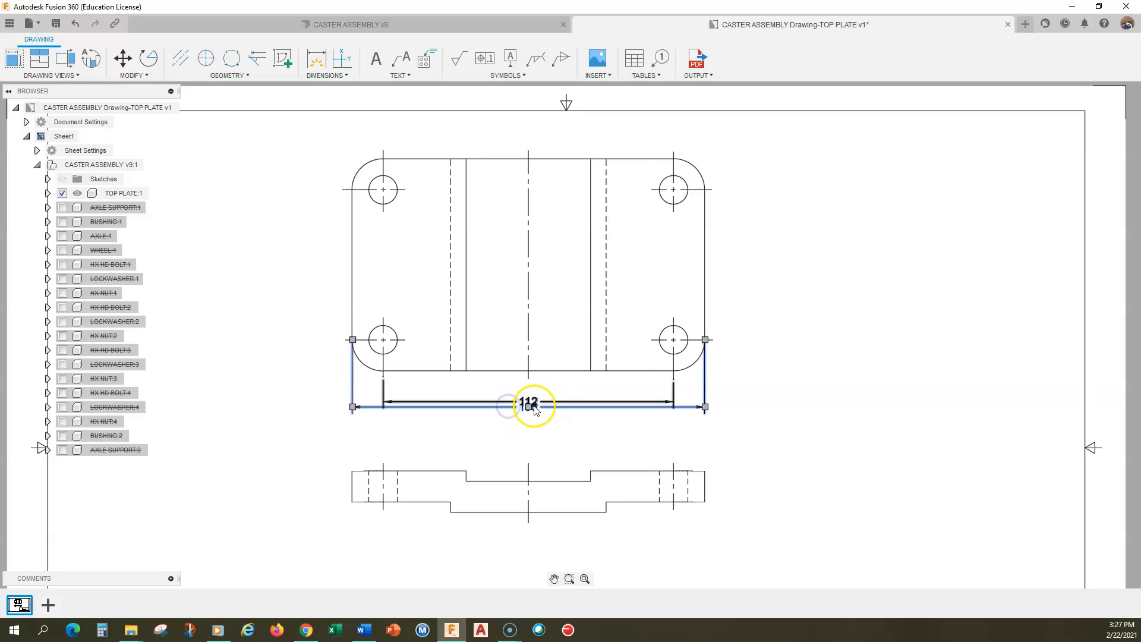
{"action": "left_click", "coordinate": [529, 424]}
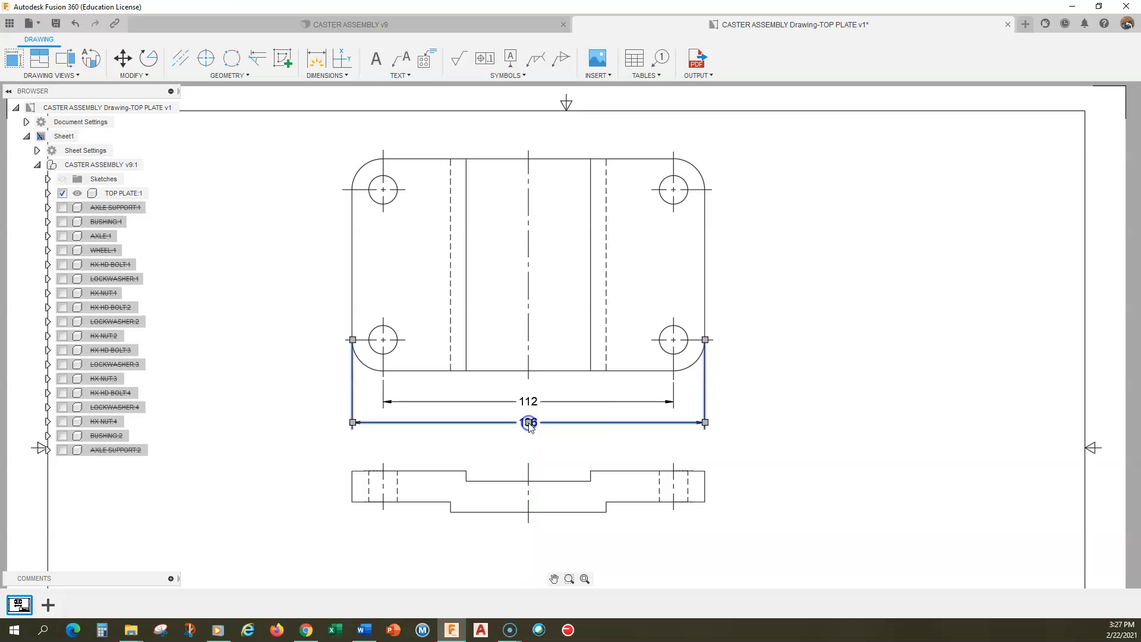
{"action": "left_click", "coordinate": [529, 423]}
{"action": "left_click", "coordinate": [555, 423]}
{"action": "left_click", "coordinate": [586, 441]}
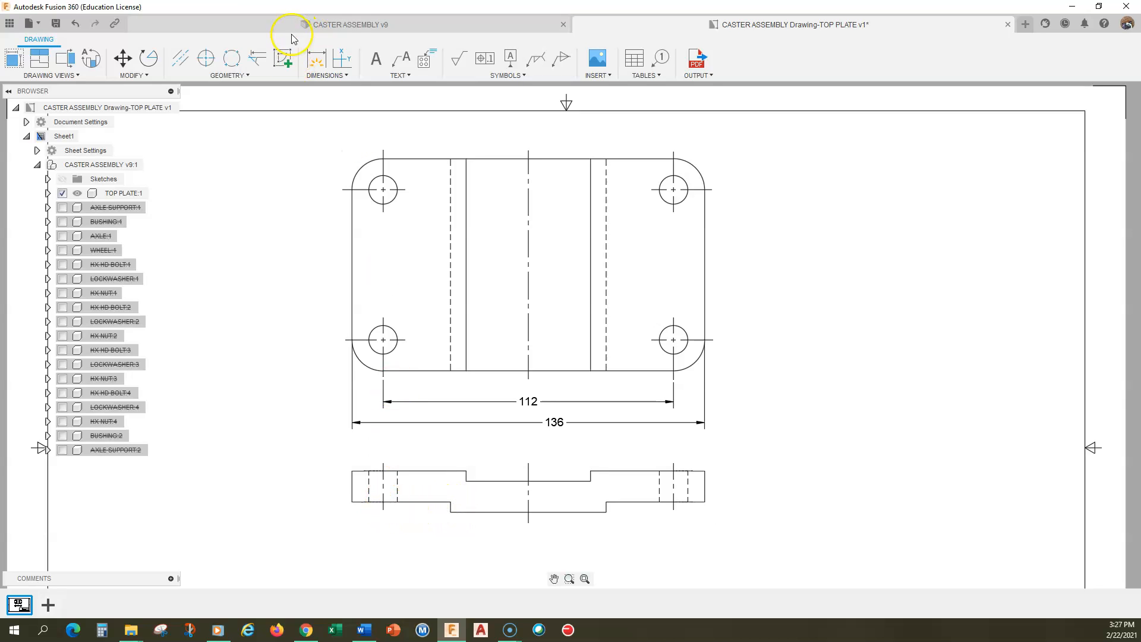
Step: Examine how the top plate fits the axle supports in the CASTER ASSEMBLY front view, then return to the top plate drawing
{"action": "left_click", "coordinate": [353, 25]}
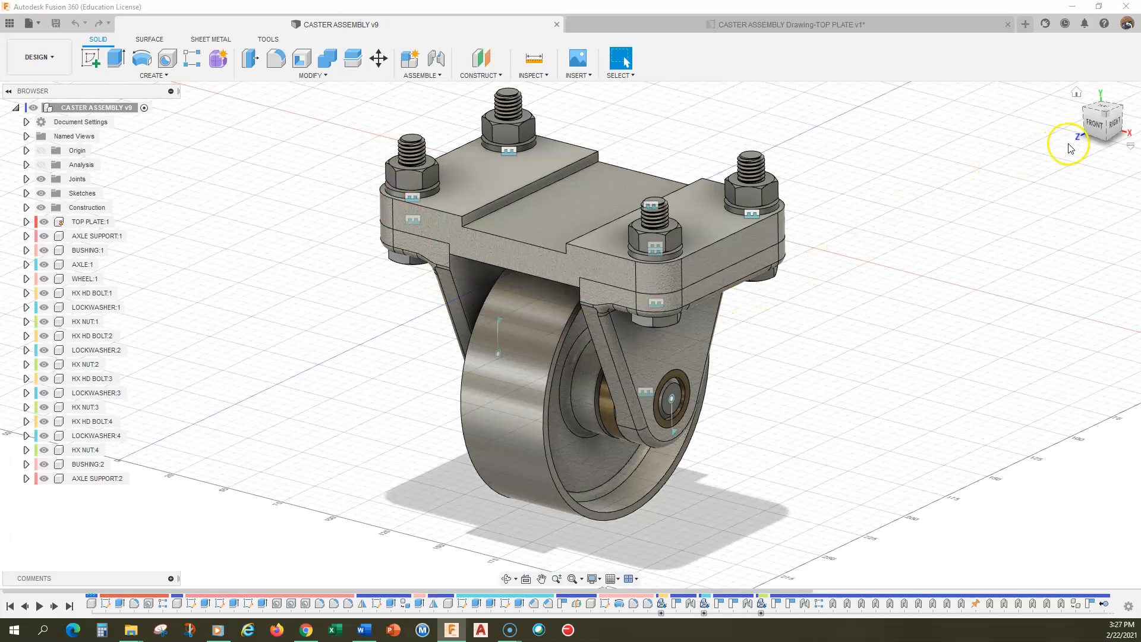
{"action": "left_click", "coordinate": [1097, 128]}
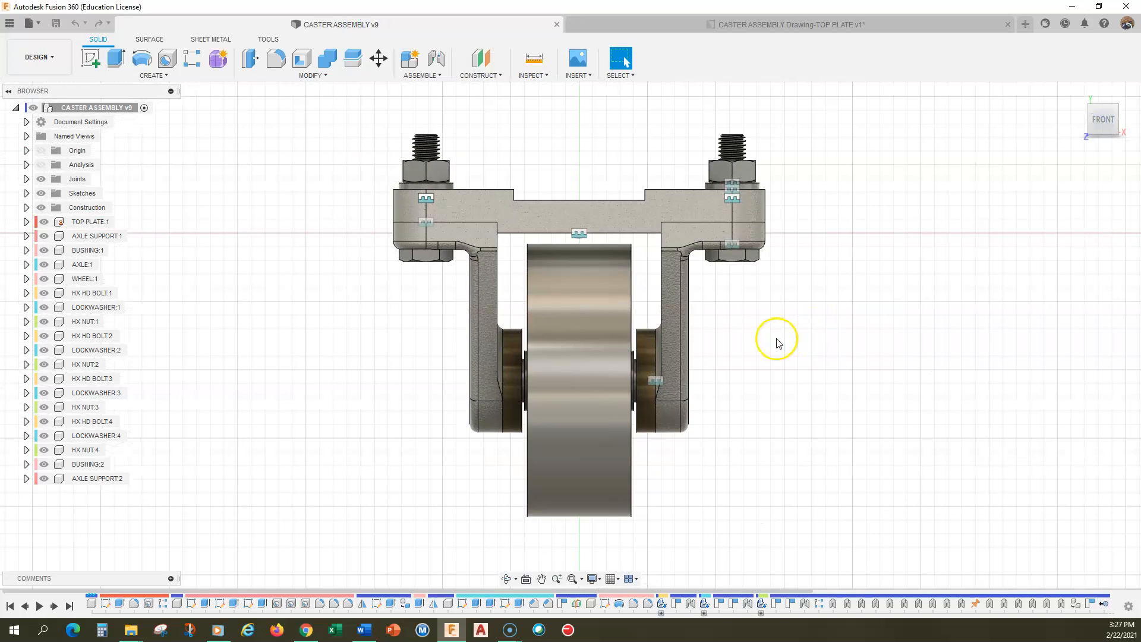
{"action": "scroll", "coordinate": [777, 339], "scroll_direction": "up", "scroll_amount": 5}
{"action": "middle_click_drag", "start_coordinate": [746, 343], "coordinate": [731, 446]}
{"action": "scroll", "coordinate": [731, 445], "scroll_direction": "up", "scroll_amount": 1}
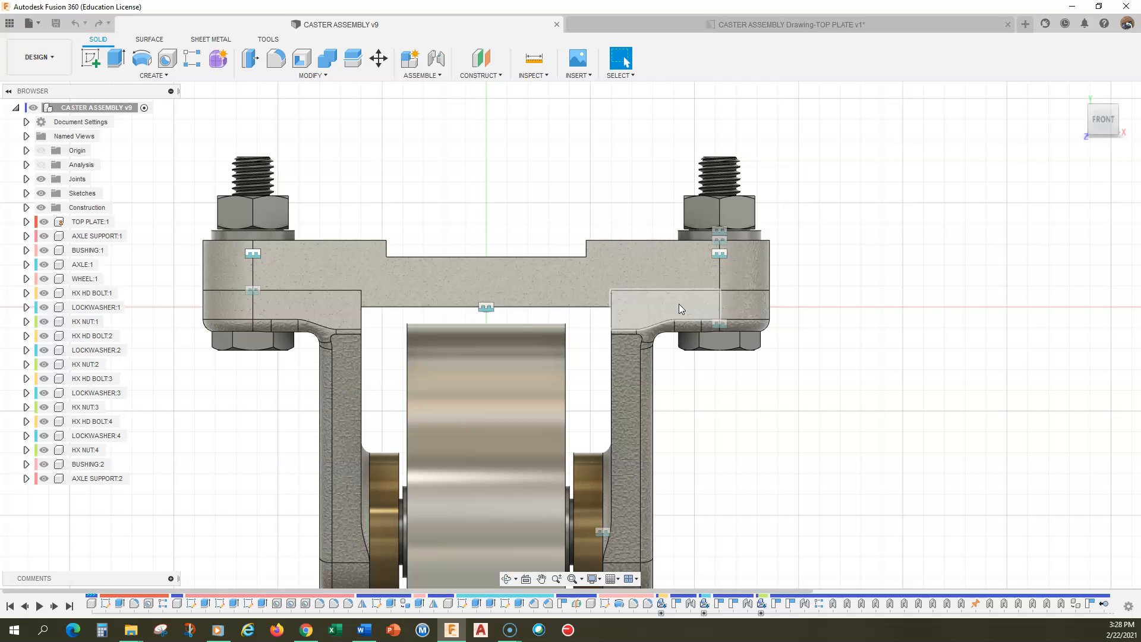
{"action": "left_click", "coordinate": [798, 27]}
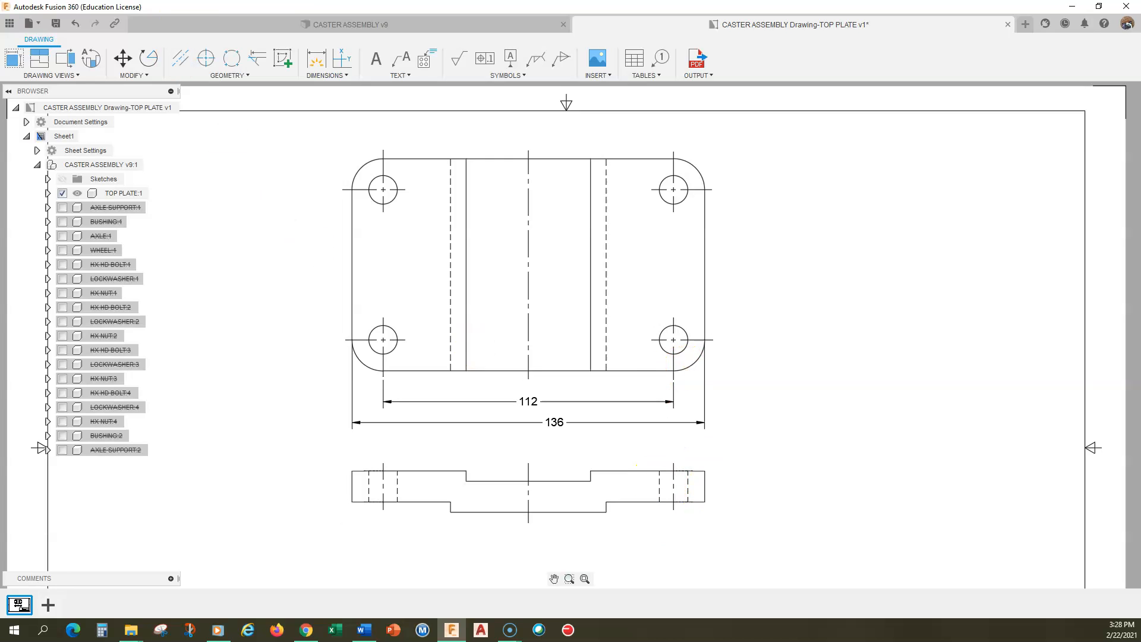
Step: Add a linear dimension below the front view from the left hole's centerline to the left edge of the plate's lower step
{"action": "left_click", "coordinate": [317, 72]}
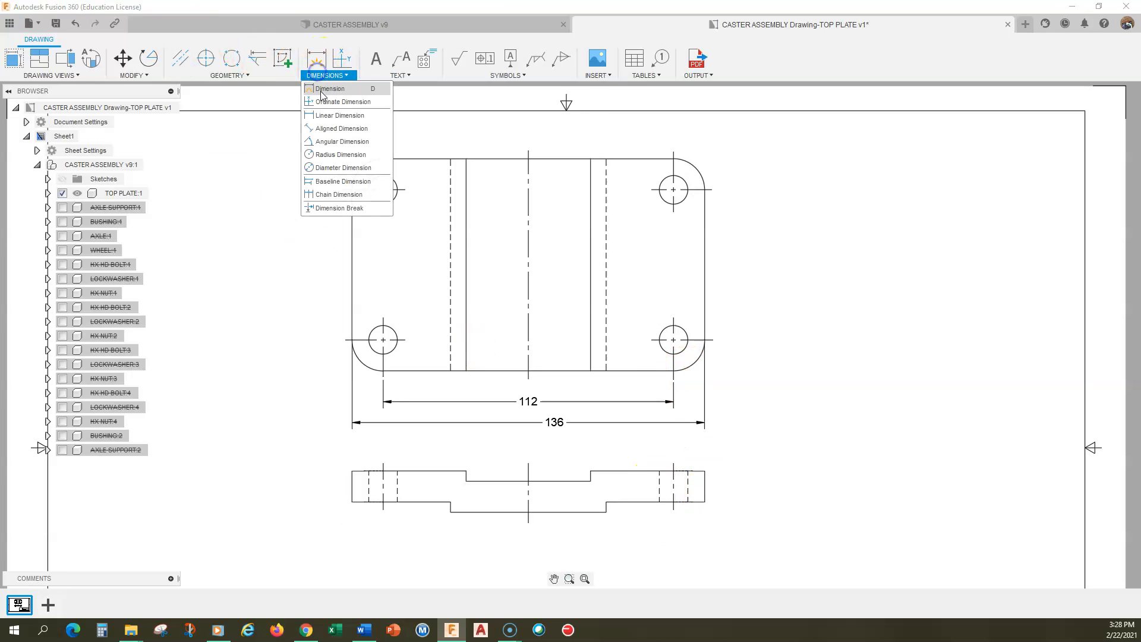
{"action": "left_click", "coordinate": [324, 118]}
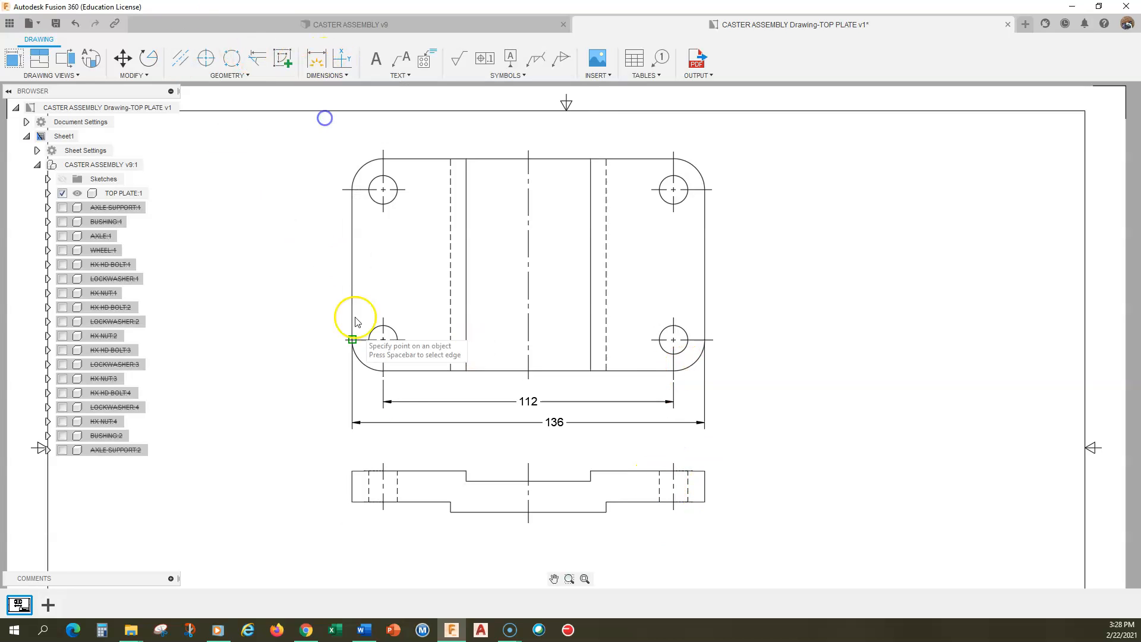
{"action": "left_click", "coordinate": [382, 506]}
{"action": "left_click", "coordinate": [451, 511]}
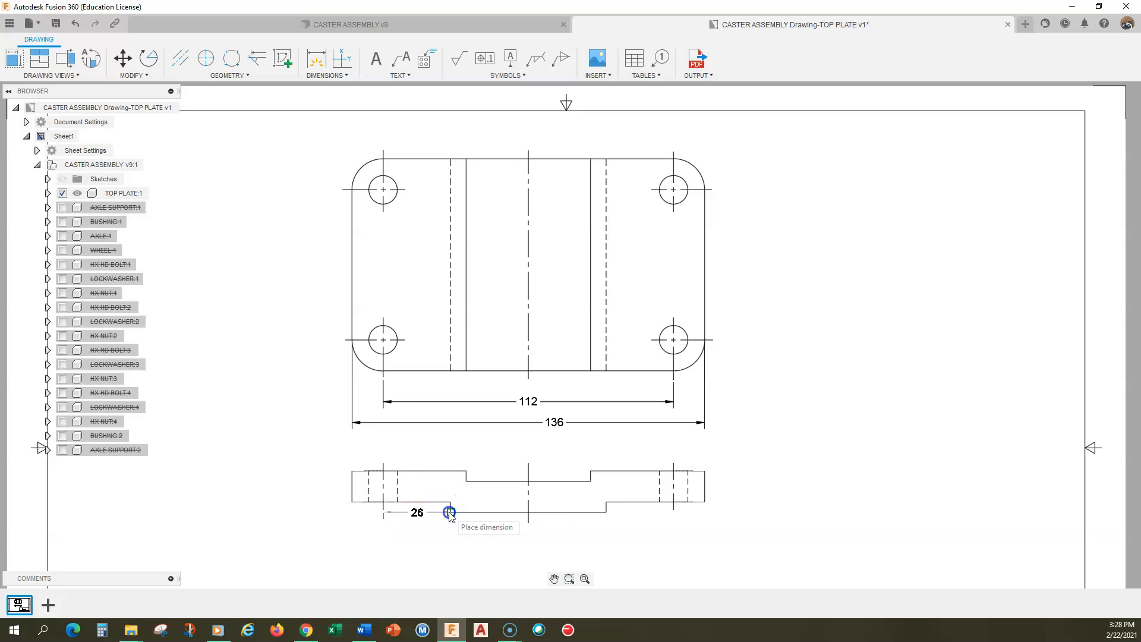
{"action": "left_click", "coordinate": [419, 539]}
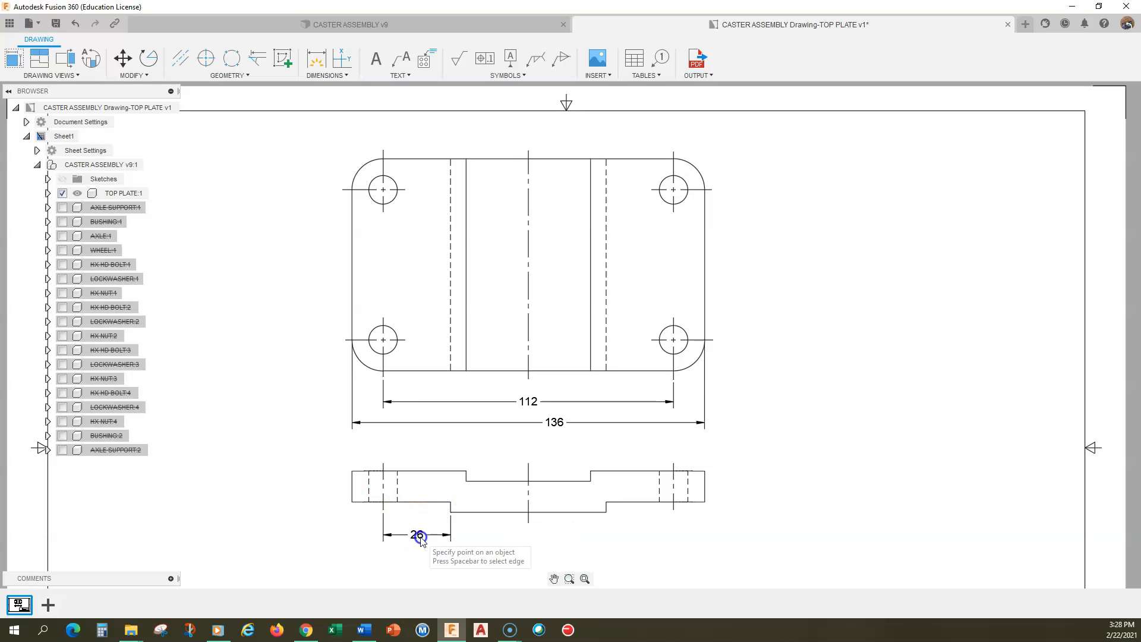
Step: Add a linear dimension below the front view from the right hole's centerline to the right edge of the plate's lower step
{"action": "left_click", "coordinate": [326, 74]}
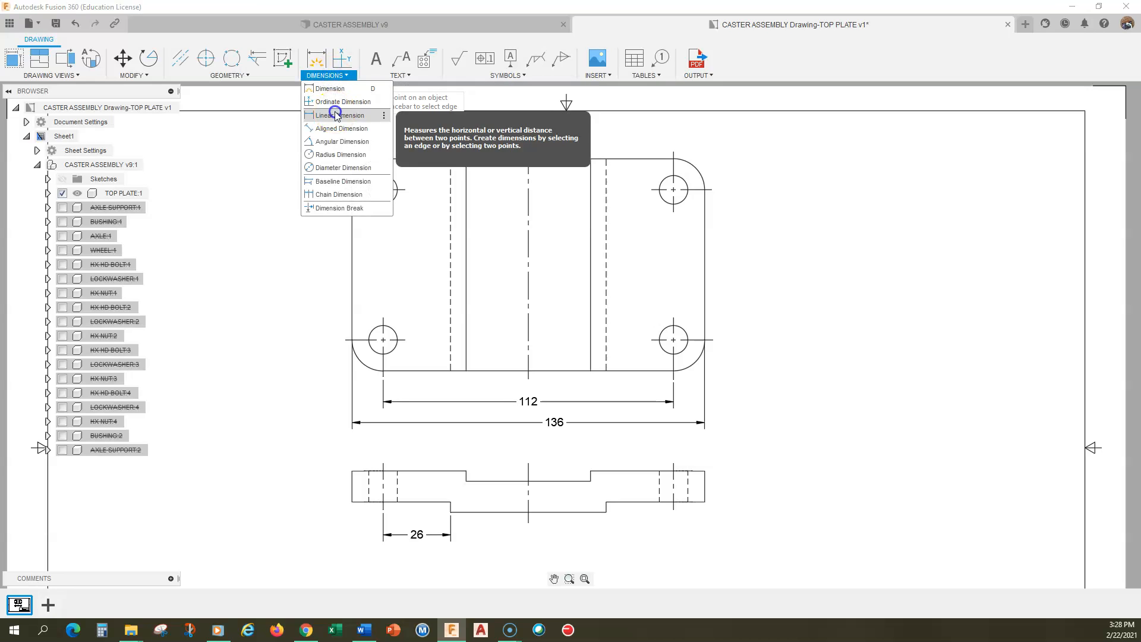
{"action": "left_click", "coordinate": [332, 90]}
{"action": "left_click", "coordinate": [673, 510]}
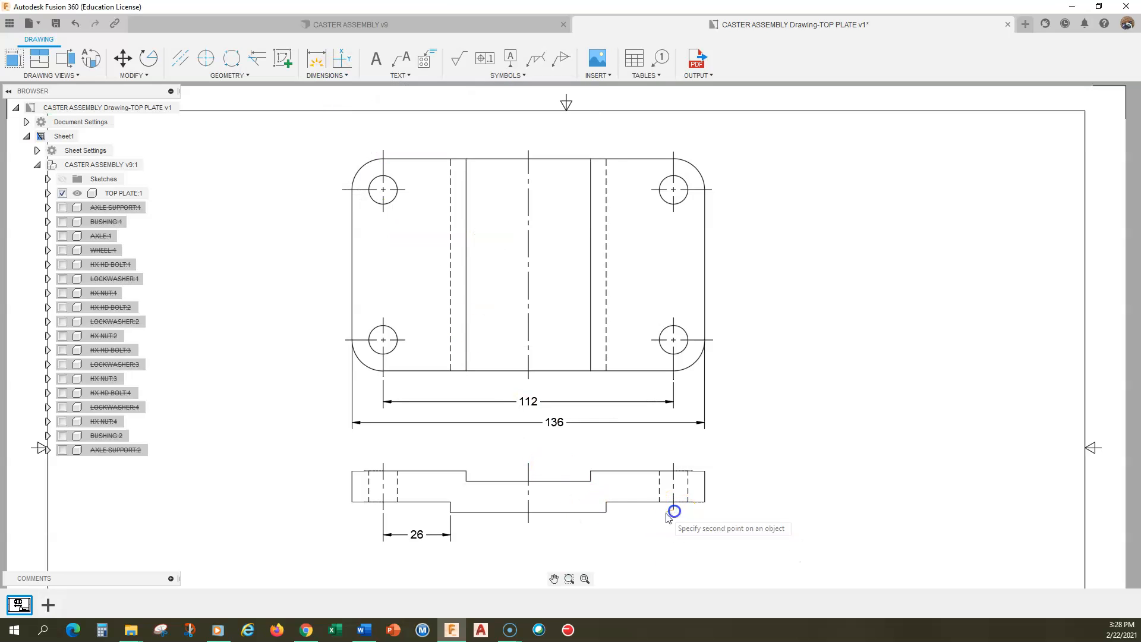
{"action": "left_click", "coordinate": [606, 512]}
{"action": "left_click", "coordinate": [637, 541]}
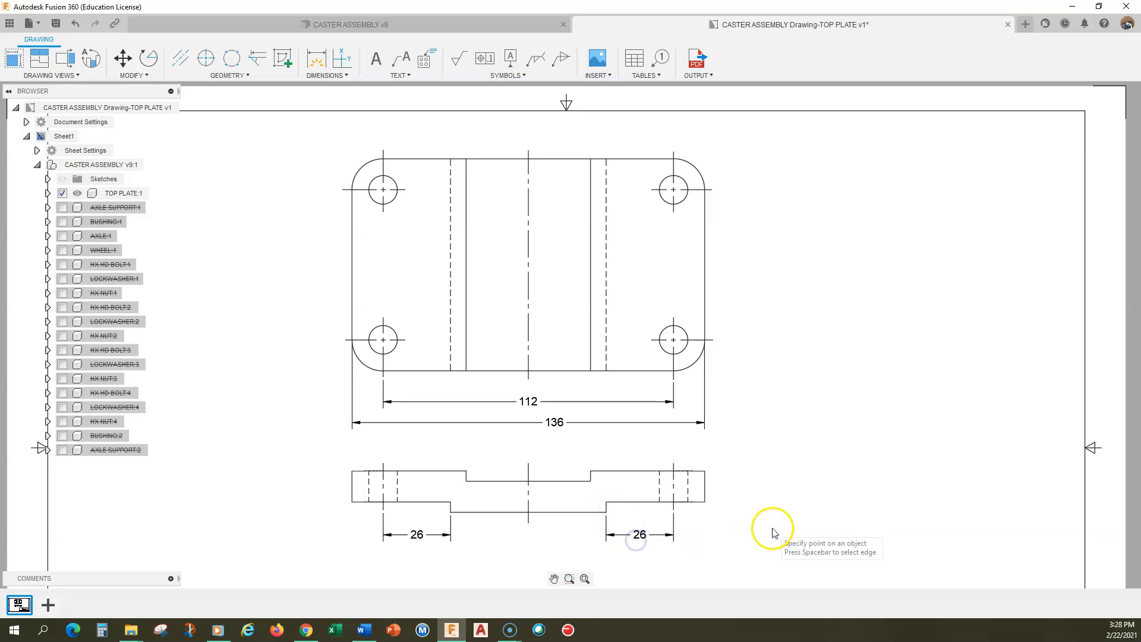
{"action": "key", "text": "Escape"}
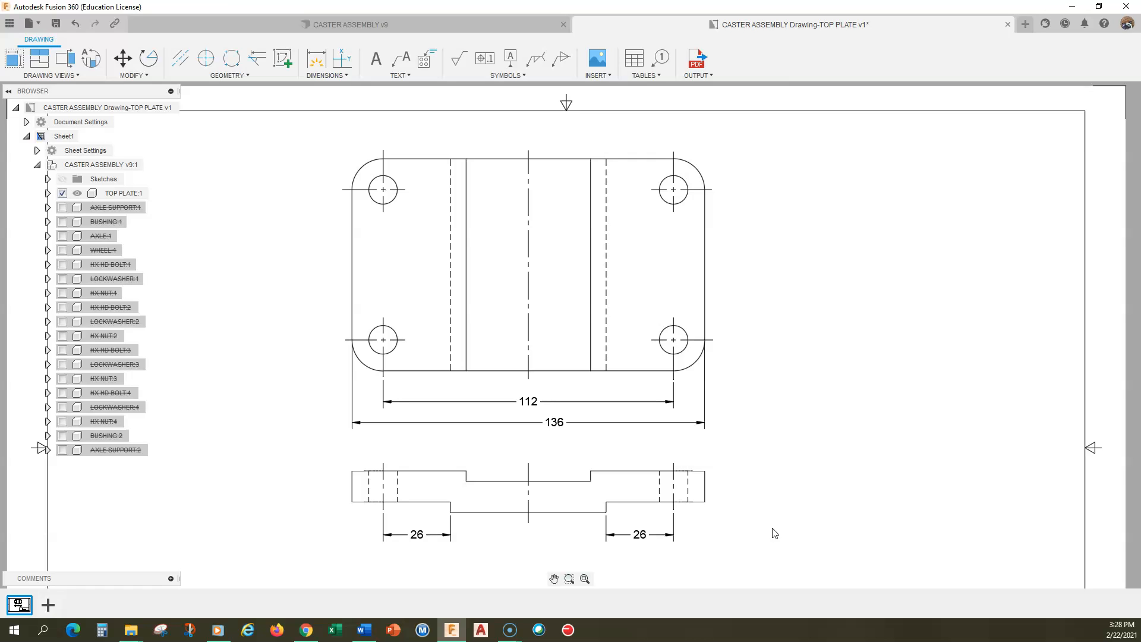
Step: Delete the linear dimension between the right hole's centerline and the lower step below the front view
{"action": "left_click", "coordinate": [643, 539]}
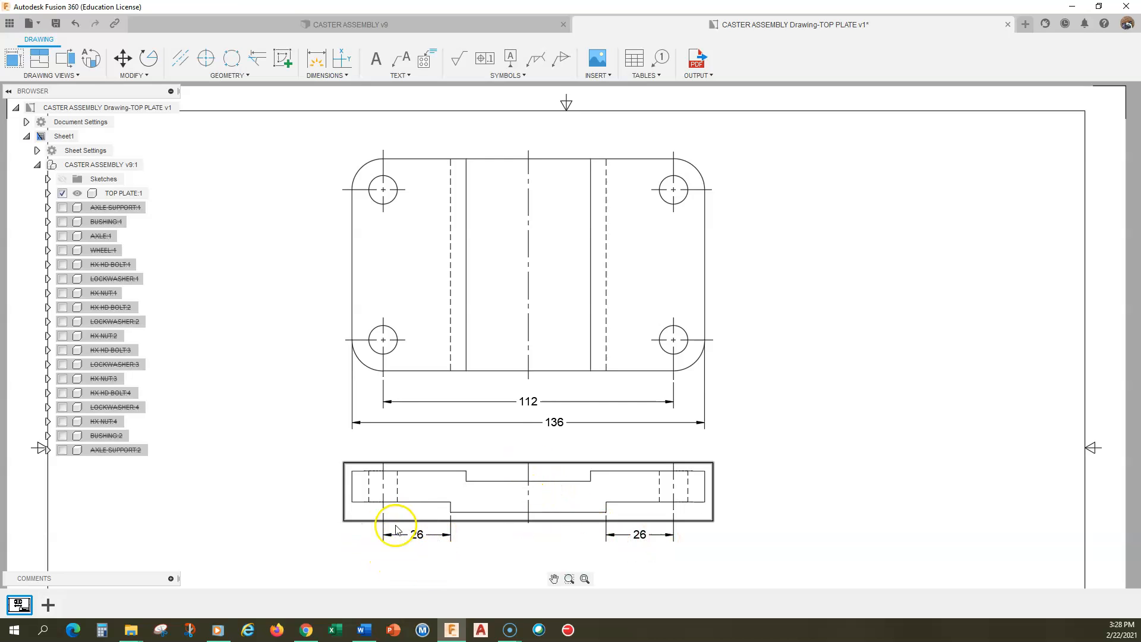
{"action": "left_click", "coordinate": [642, 537]}
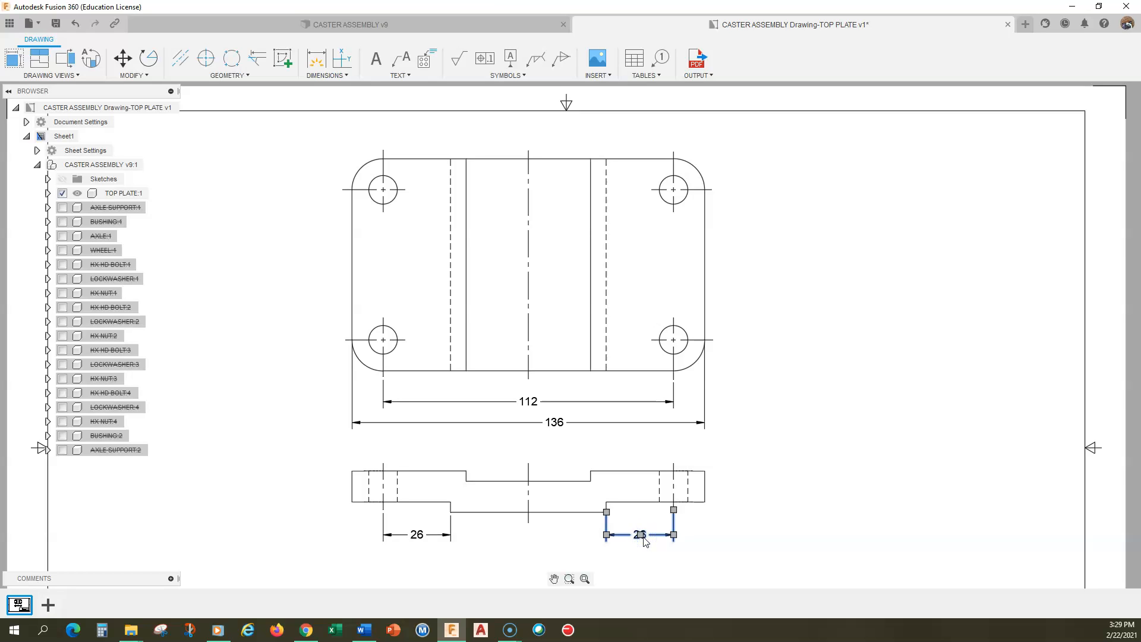
{"action": "key", "text": "Delete"}
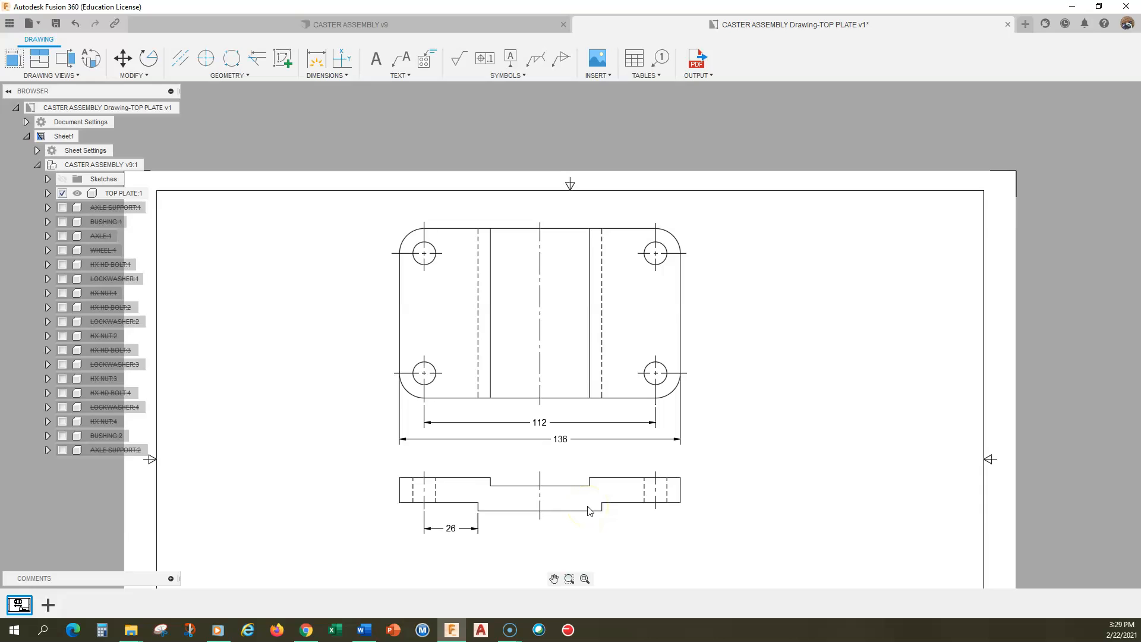
Step: Delete the front view together with its leftover left dimension and three centerlines, keeping only the dimensioned top view
{"action": "scroll", "coordinate": [585, 505], "scroll_direction": "down", "scroll_amount": 2}
{"action": "left_click", "coordinate": [550, 414]}
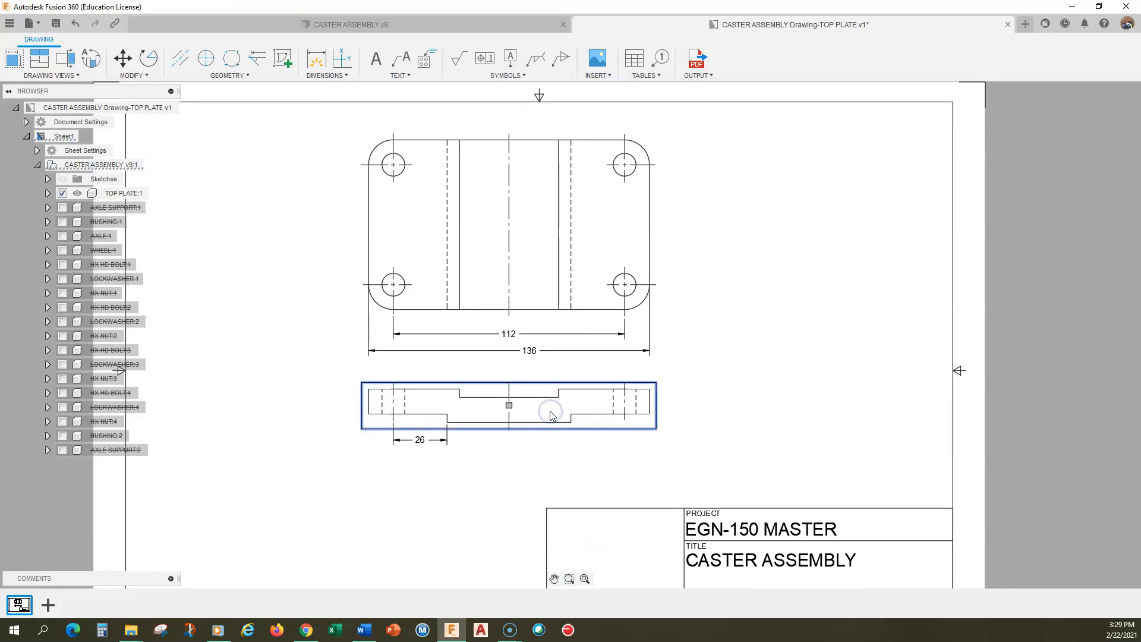
{"action": "key", "text": "Delete"}
{"action": "left_click", "coordinate": [446, 441]}
{"action": "key", "text": "Delete"}
{"action": "left_click", "coordinate": [625, 393]}
{"action": "key", "text": "Delete"}
{"action": "left_click", "coordinate": [510, 393]}
{"action": "key", "text": "Delete"}
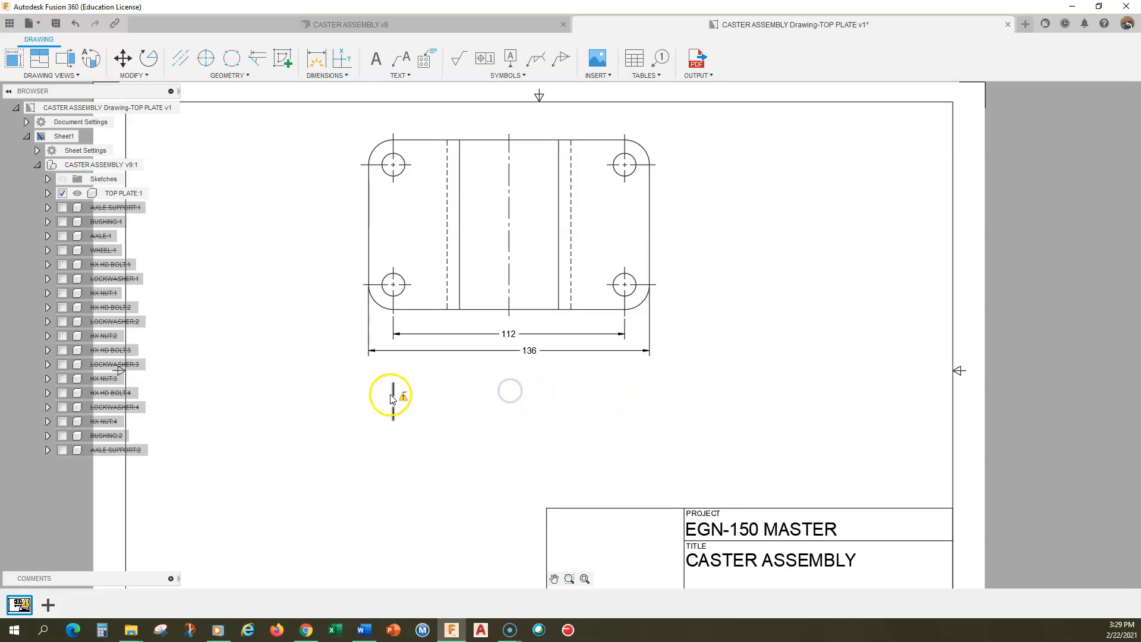
{"action": "left_click", "coordinate": [392, 397]}
{"action": "key", "text": "Delete"}
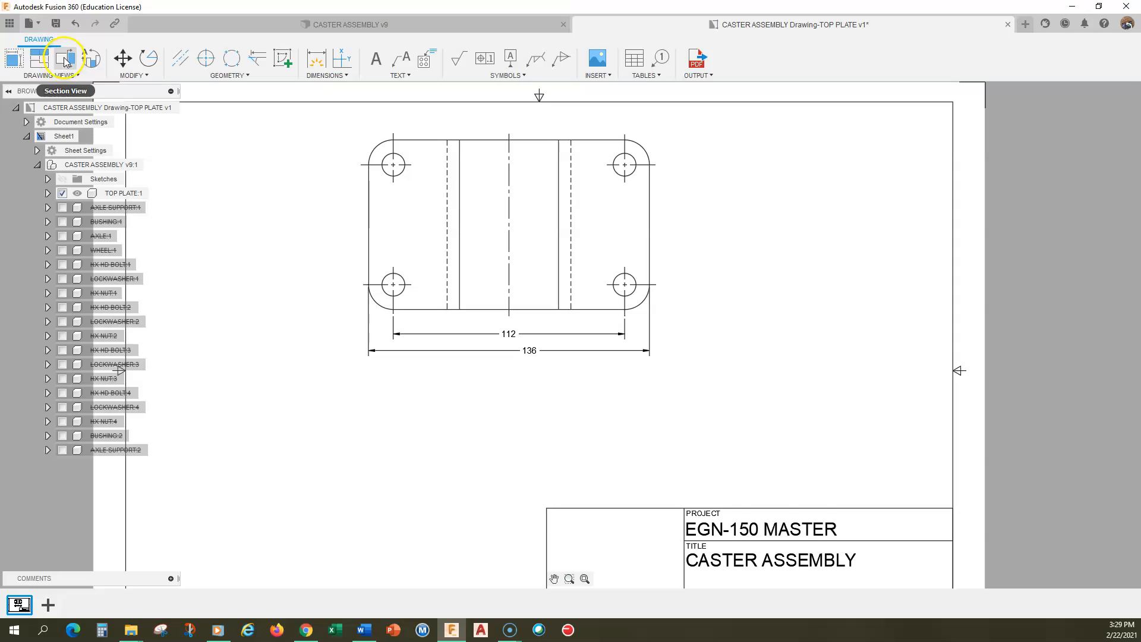
Step: Create full section view A-A through the top view's two lower holes, place it aligned below, and delete its section label
{"action": "left_click", "coordinate": [67, 60]}
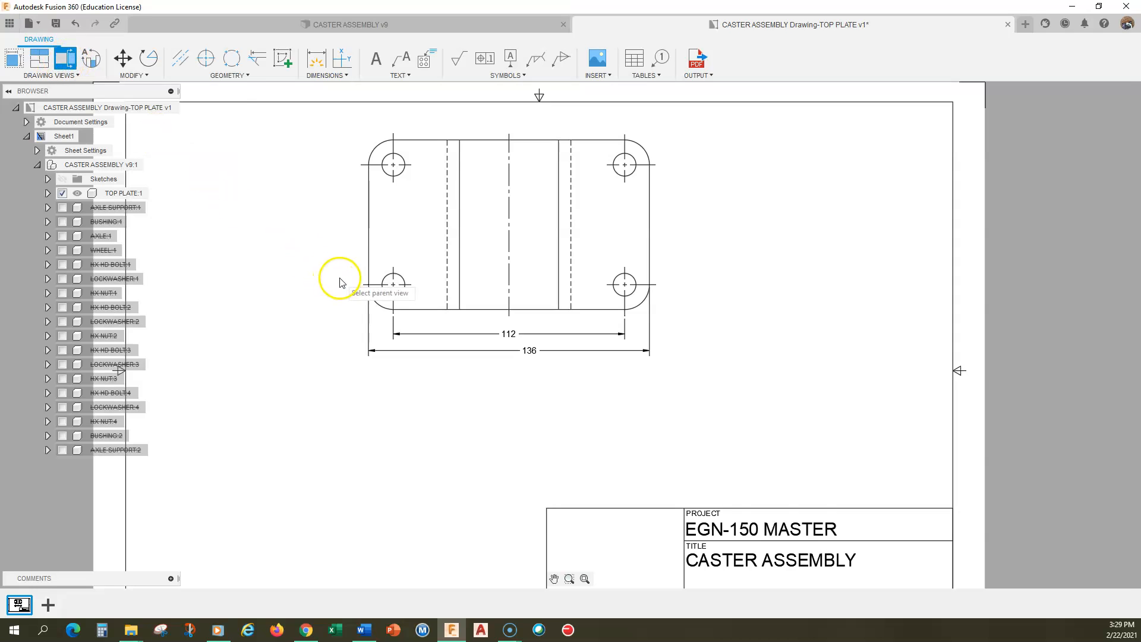
{"action": "left_click", "coordinate": [425, 243]}
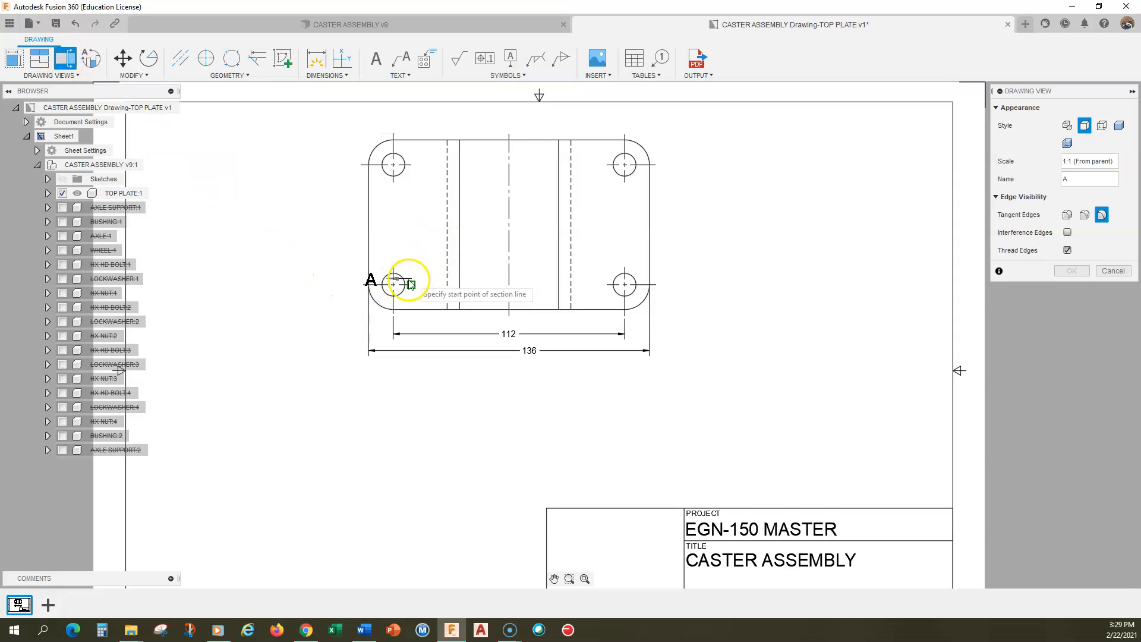
{"action": "left_click", "coordinate": [339, 284]}
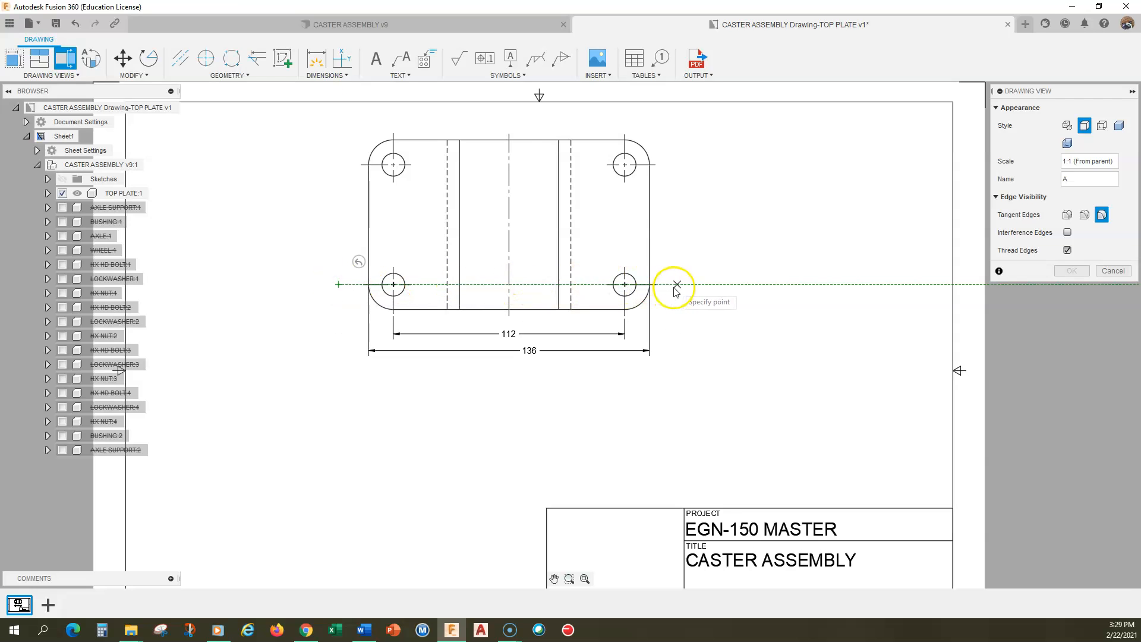
{"action": "left_click", "coordinate": [680, 285]}
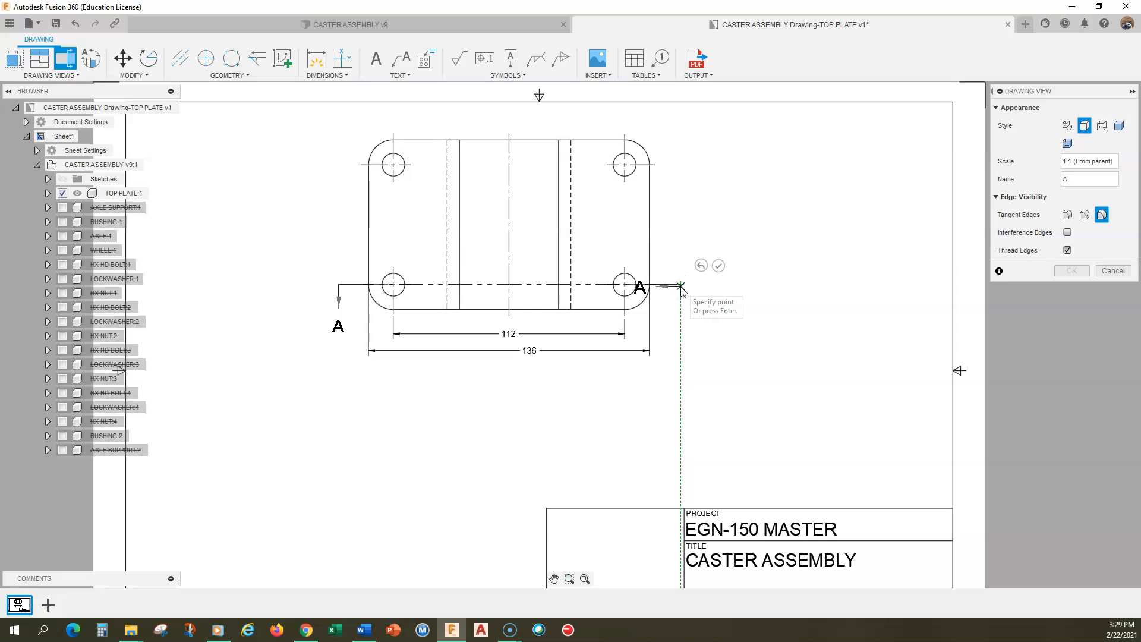
{"action": "key", "text": "Return"}
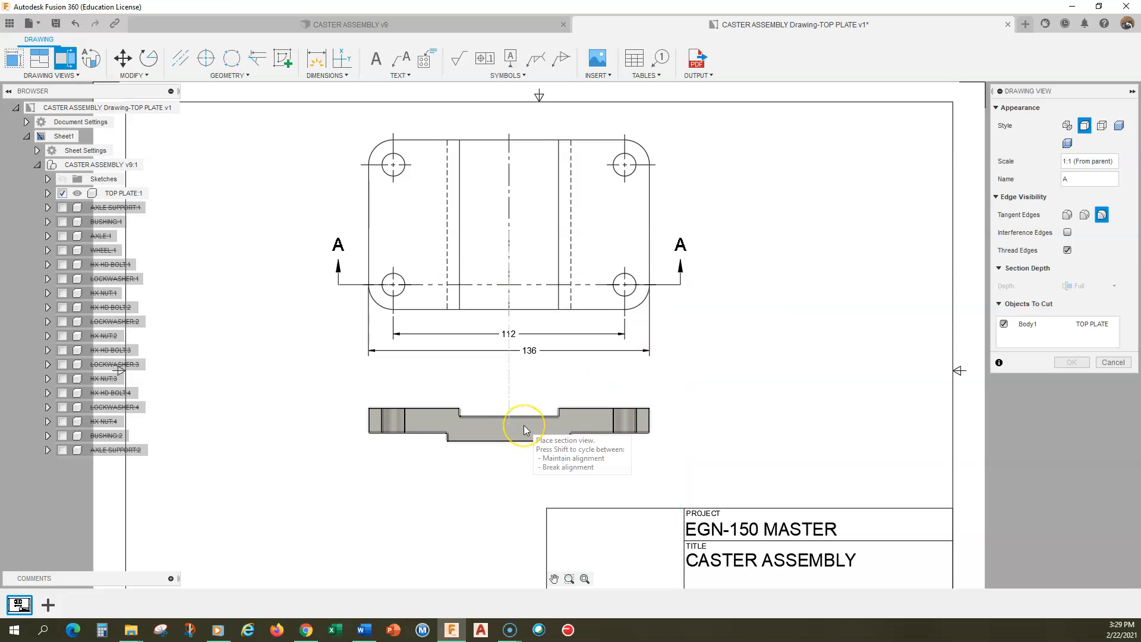
{"action": "left_click", "coordinate": [523, 419]}
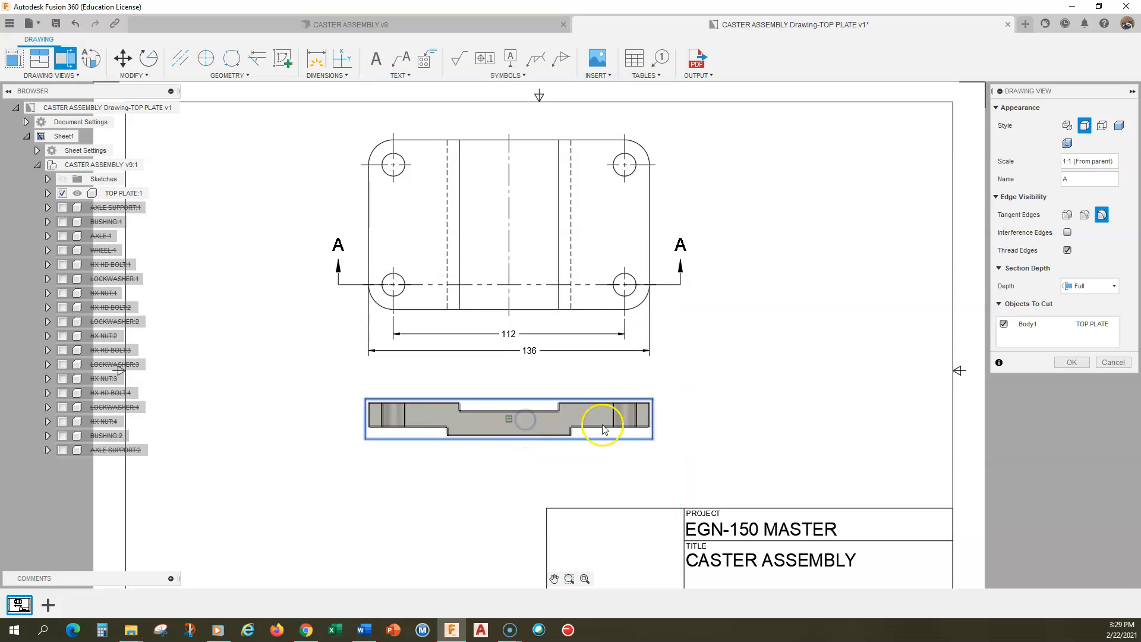
{"action": "left_click", "coordinate": [1072, 362]}
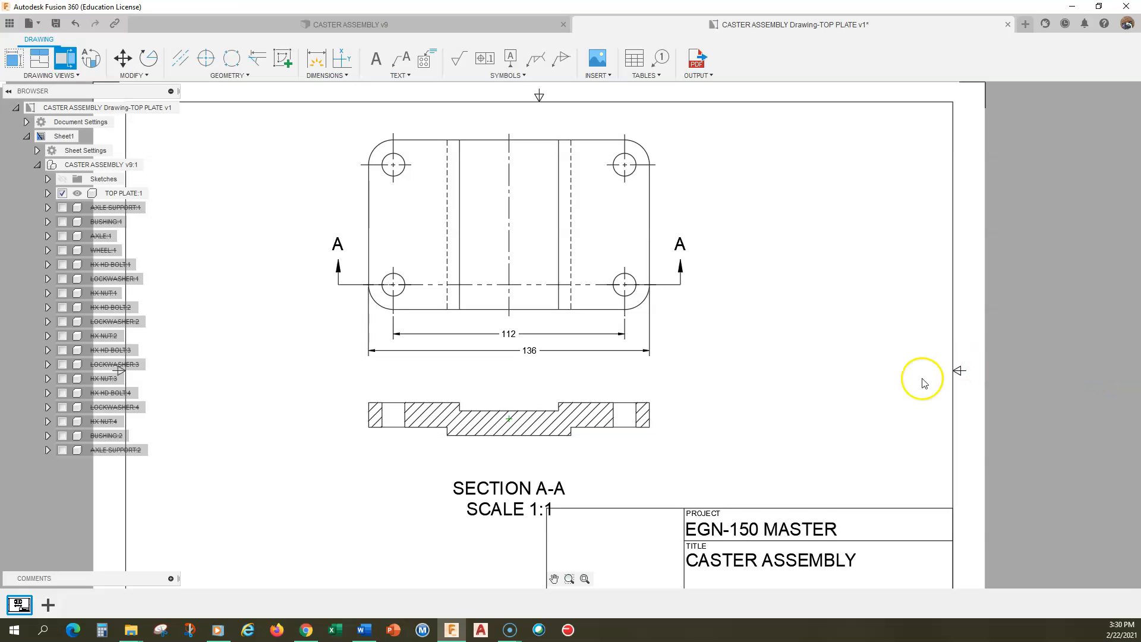
{"action": "left_click", "coordinate": [509, 491]}
{"action": "key", "text": "Delete"}
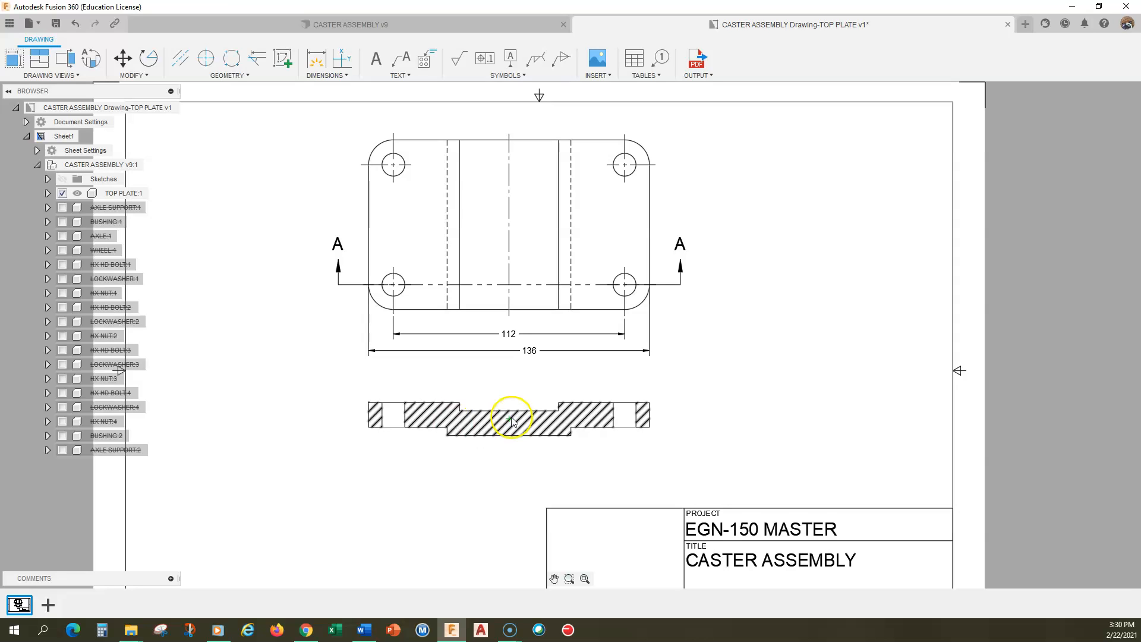
Step: Add centerlines through the left and right holes in the section view
{"action": "scroll", "coordinate": [469, 464], "scroll_direction": "up", "scroll_amount": 3}
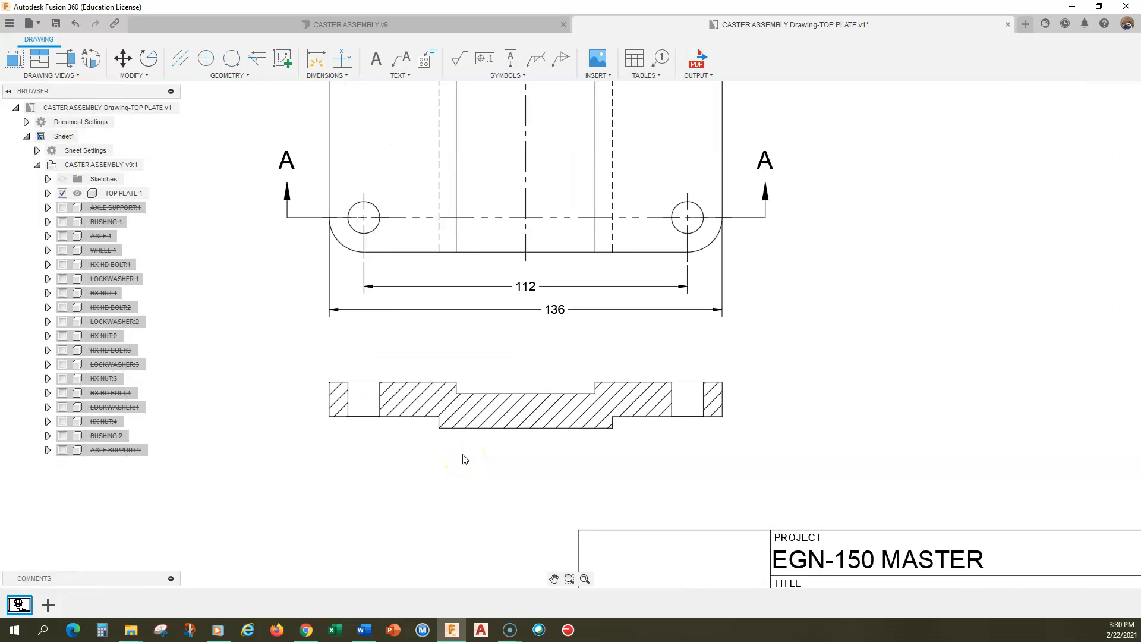
{"action": "left_click", "coordinate": [180, 58]}
{"action": "left_click", "coordinate": [348, 404]}
{"action": "left_click", "coordinate": [381, 404]}
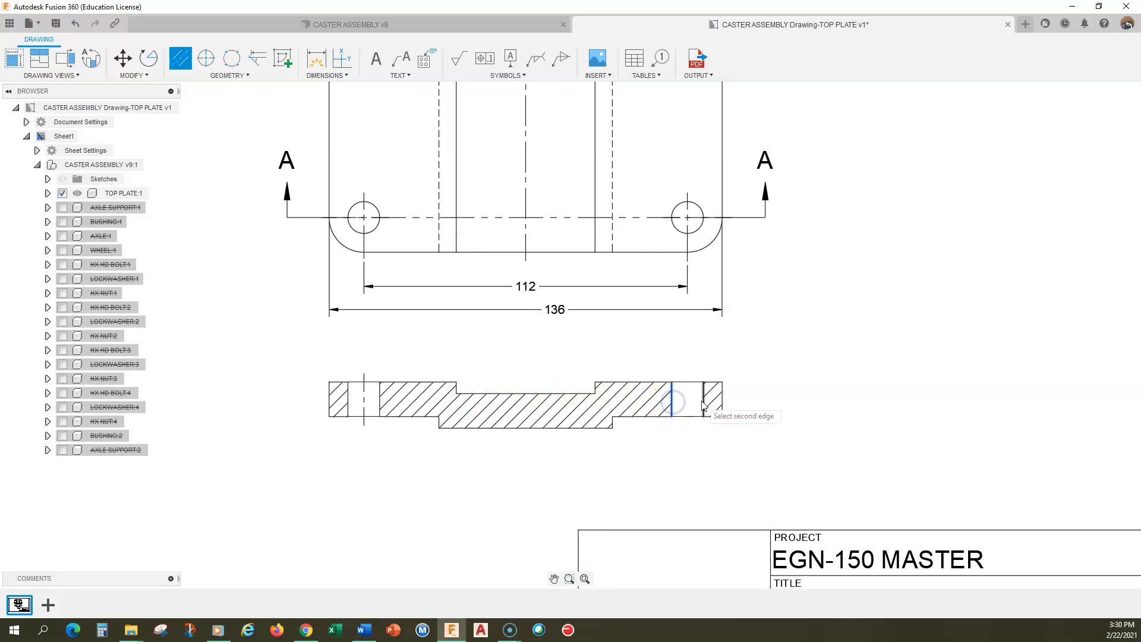
Step: Add a linear dimension below the section view from the left hole's centerline to the left edge of the lower step
{"action": "left_click", "coordinate": [326, 76]}
{"action": "left_click", "coordinate": [315, 109]}
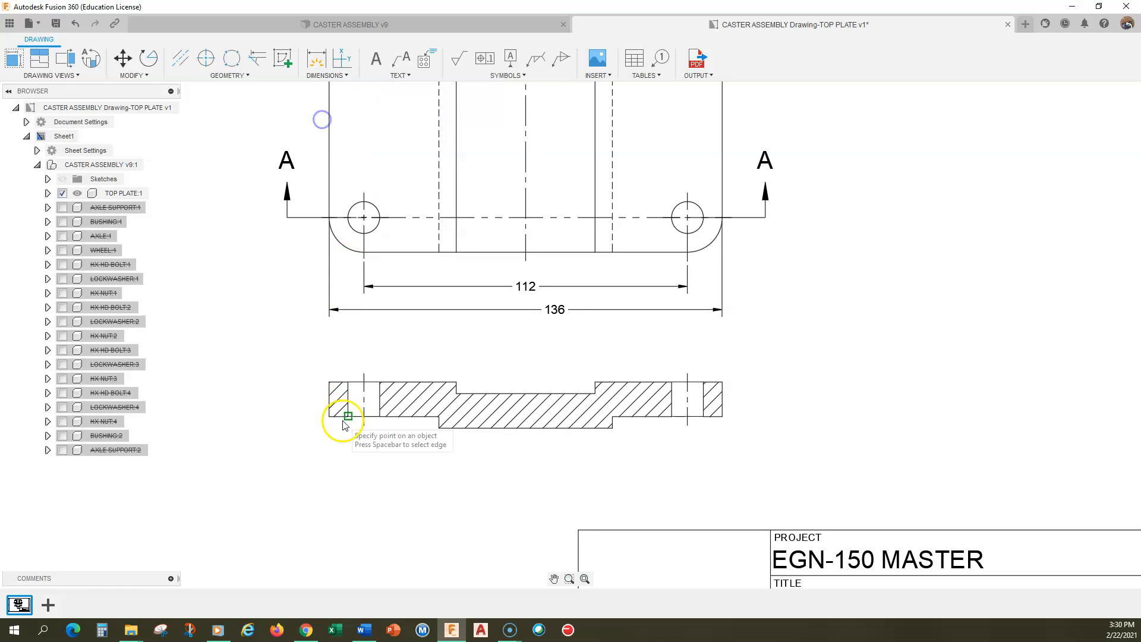
{"action": "left_click", "coordinate": [363, 432]}
{"action": "left_click", "coordinate": [438, 429]}
{"action": "left_click", "coordinate": [408, 455]}
Step: Add a centerline midway between the left and right outer edges of the section view
{"action": "left_click", "coordinate": [181, 58]}
{"action": "left_click", "coordinate": [184, 61]}
{"action": "left_click", "coordinate": [329, 400]}
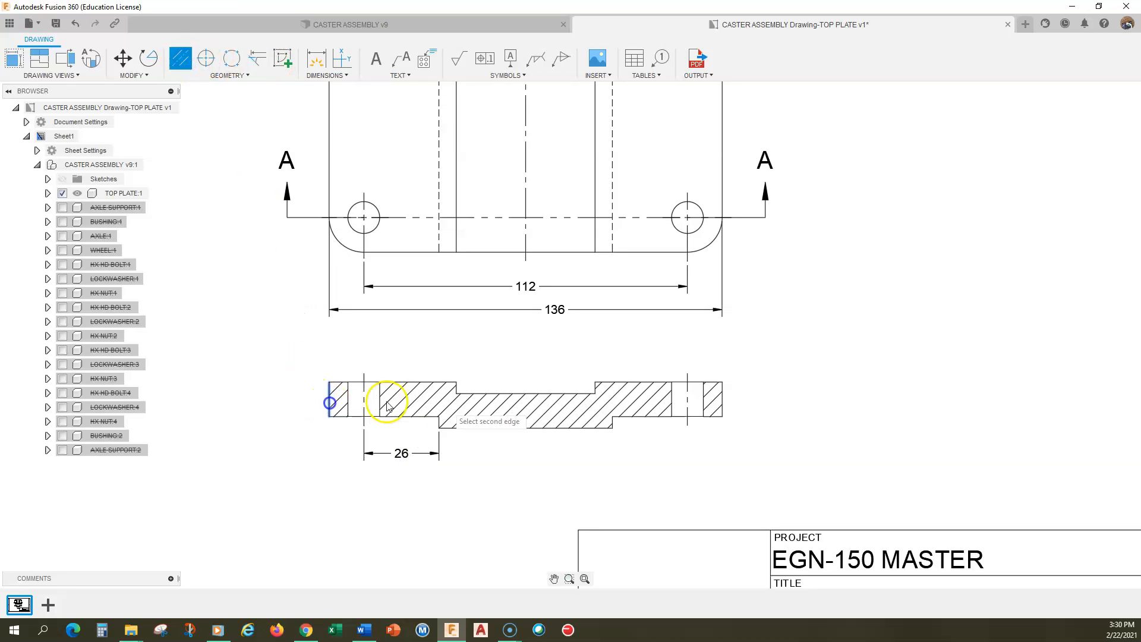
{"action": "left_click", "coordinate": [722, 397]}
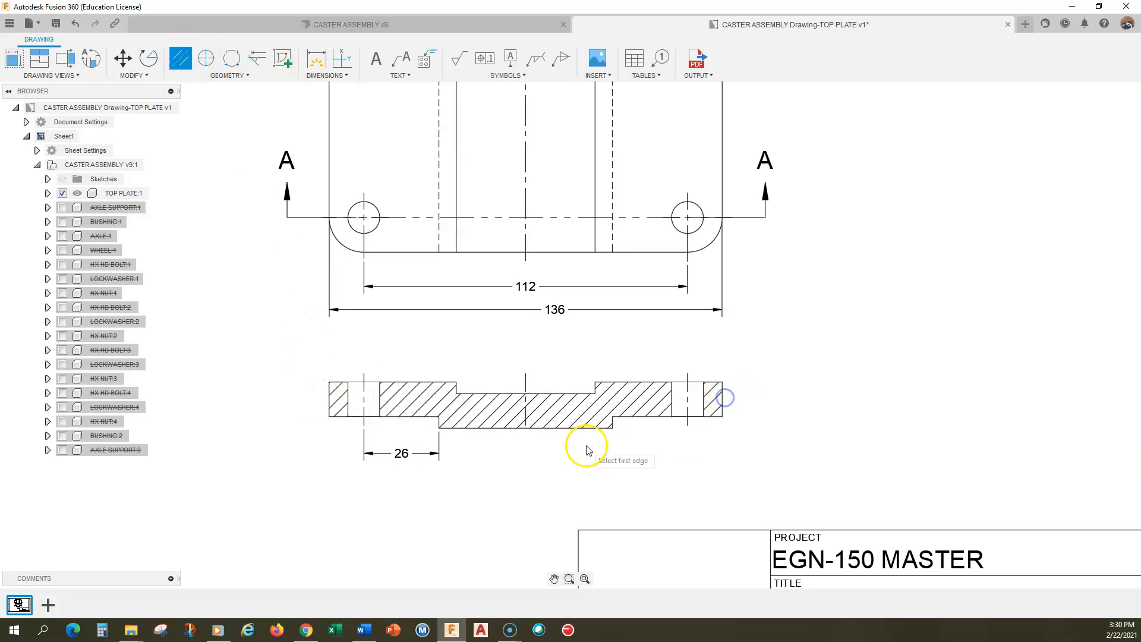
{"action": "key", "text": "Escape"}
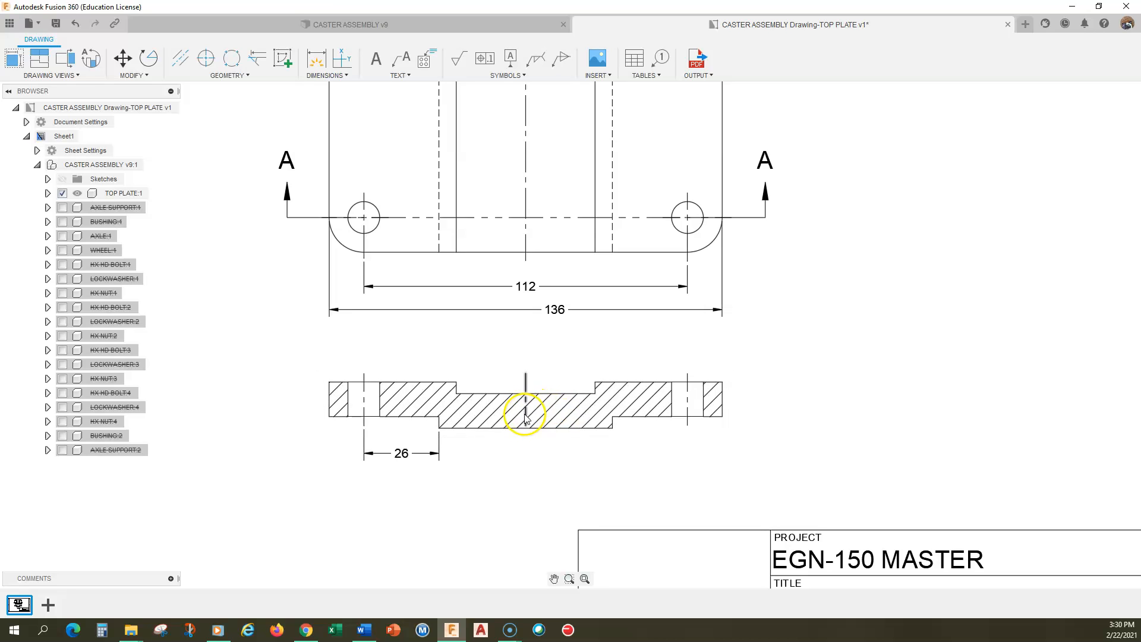
Step: Extend the lower end of the section view's middle centerline straight down past the plate's bottom edge
{"action": "left_click", "coordinate": [526, 424]}
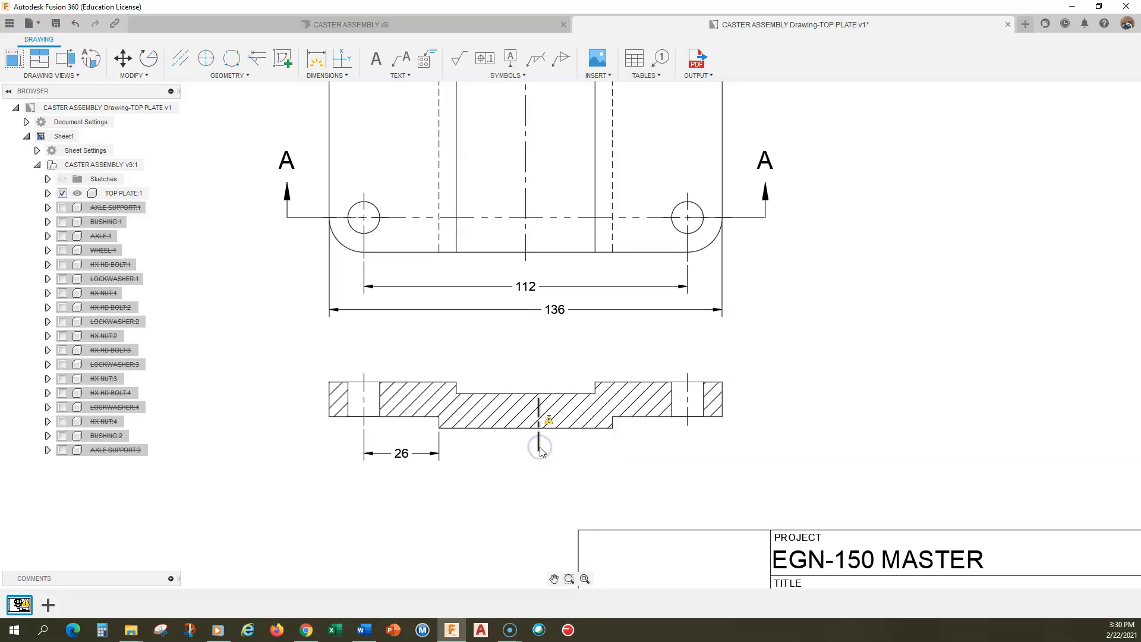
{"action": "left_click", "coordinate": [74, 23]}
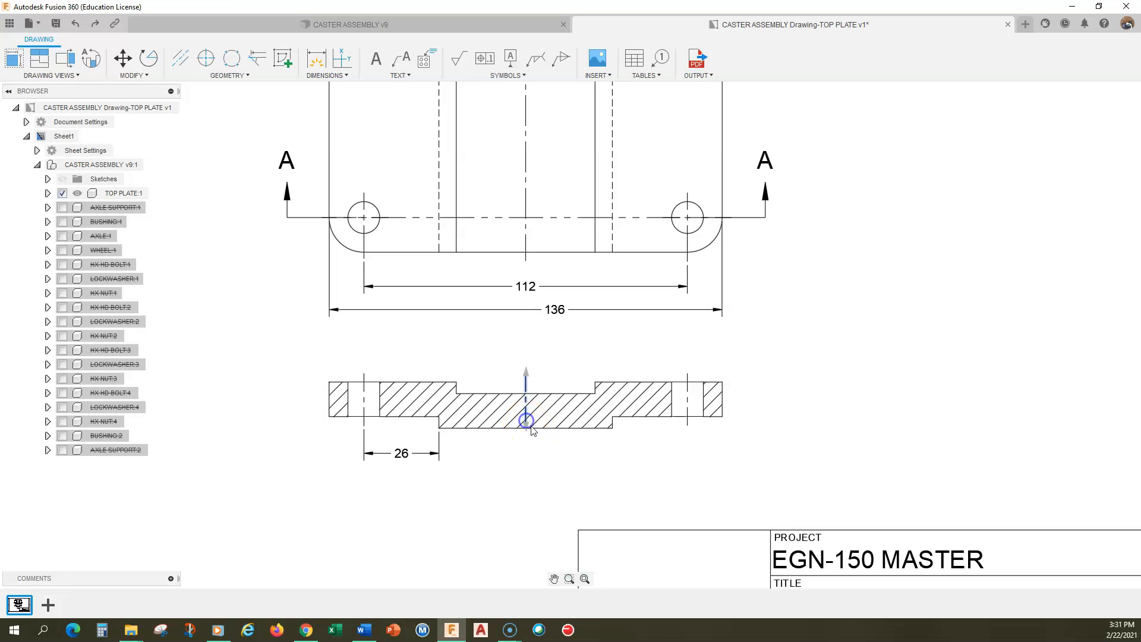
{"action": "left_click_drag", "start_coordinate": [526, 426], "coordinate": [526, 441]}
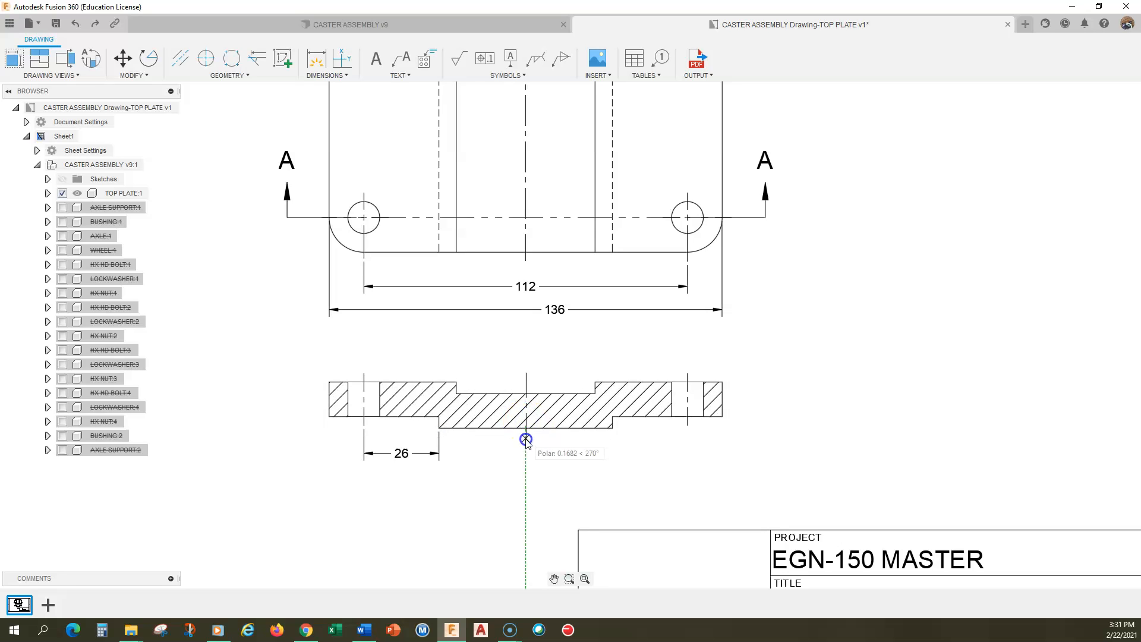
{"action": "left_click", "coordinate": [526, 439]}
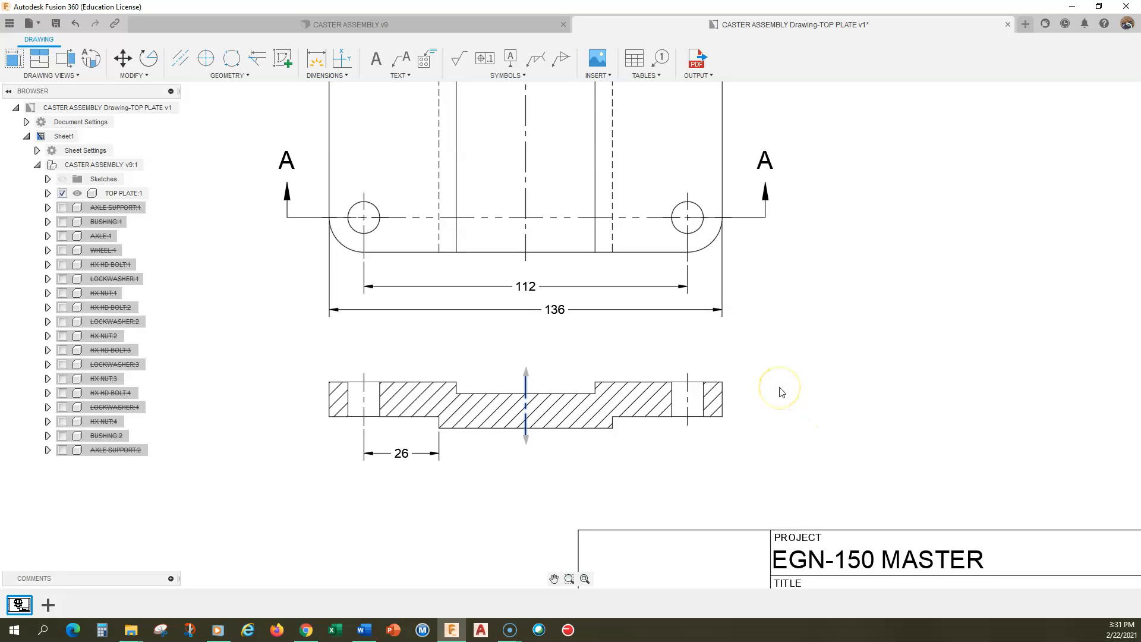
Step: Add a diameter dimension to the top view's lower-right hole, place it outside the plate, and prefix its text with 4X
{"action": "scroll", "coordinate": [782, 392], "scroll_direction": "down", "scroll_amount": 2}
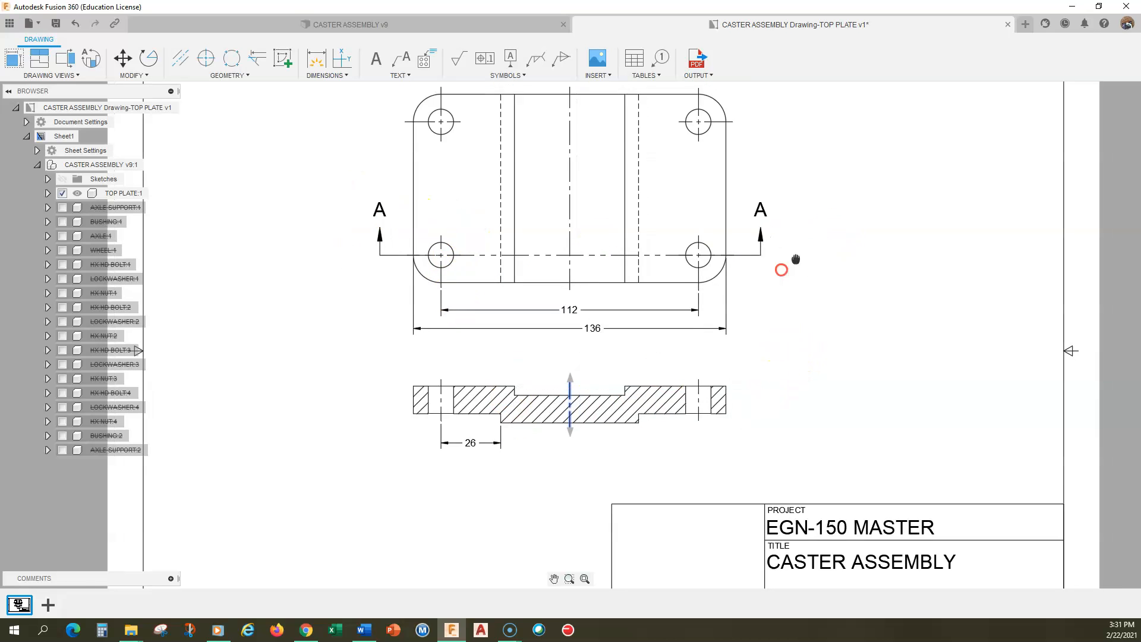
{"action": "middle_click_drag", "start_coordinate": [782, 263], "coordinate": [646, 351]}
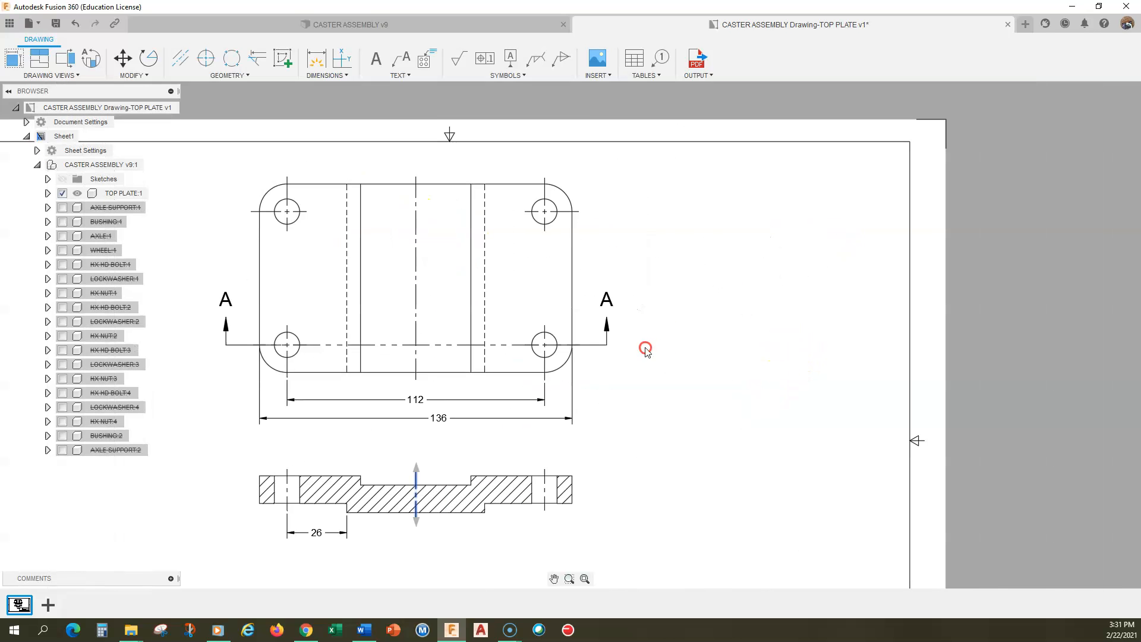
{"action": "left_click", "coordinate": [329, 76]}
{"action": "left_click", "coordinate": [693, 193]}
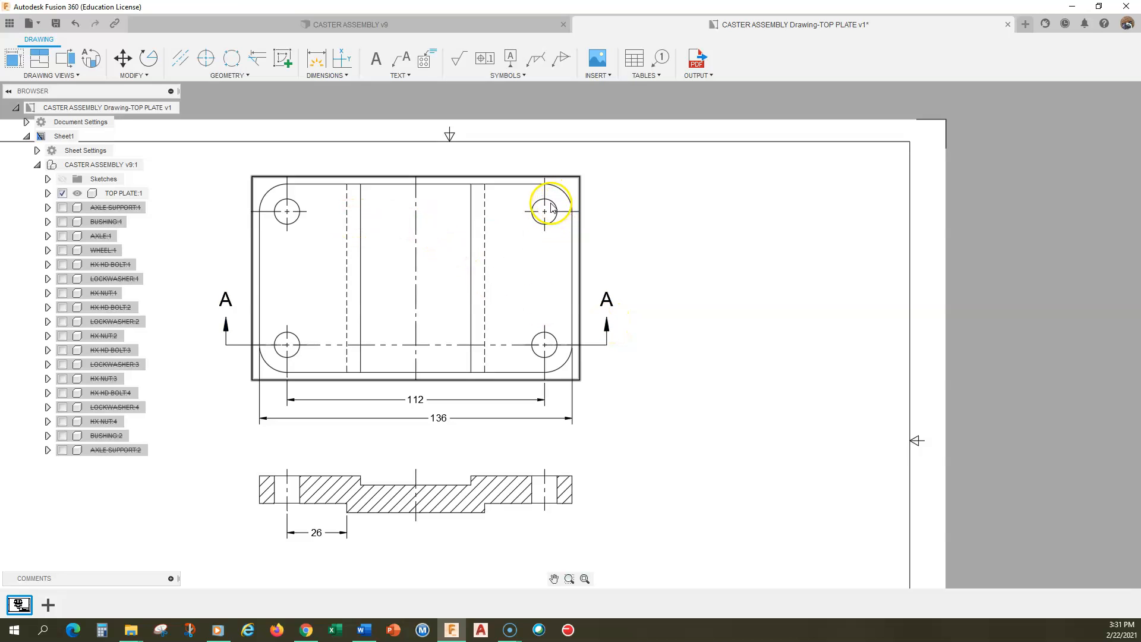
{"action": "left_click", "coordinate": [327, 75]}
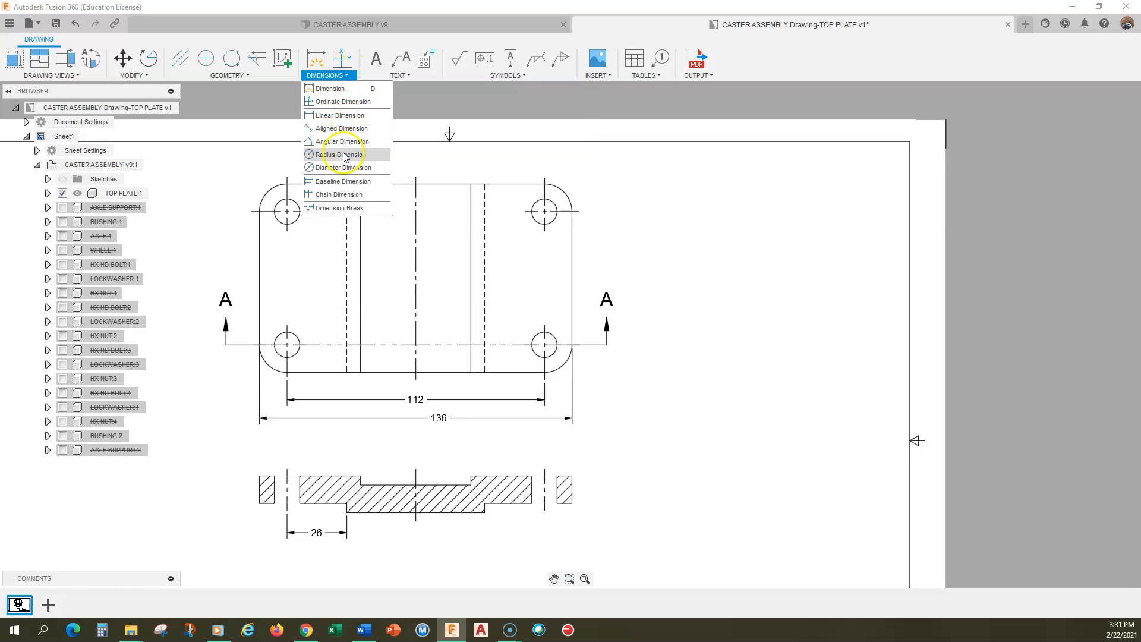
{"action": "left_click", "coordinate": [345, 167]}
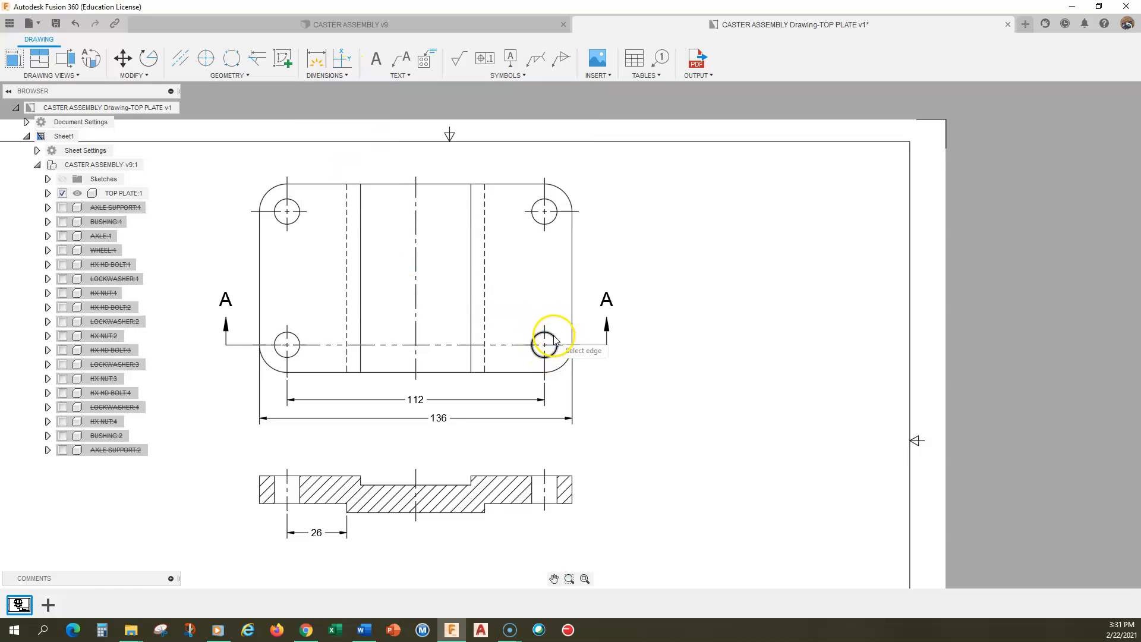
{"action": "left_click", "coordinate": [553, 359]}
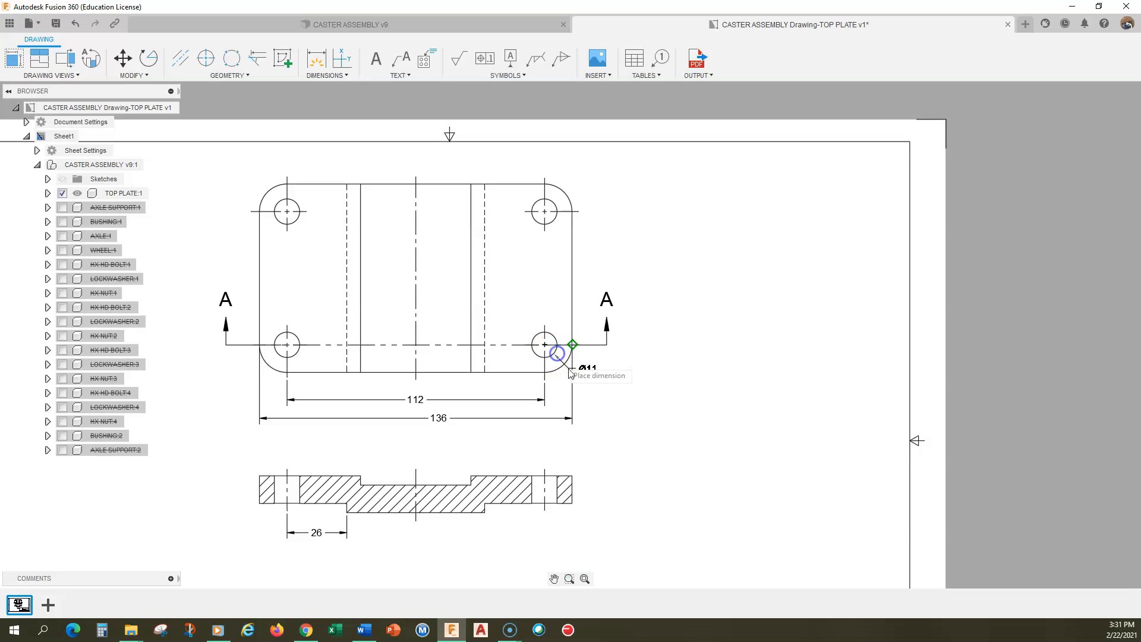
{"action": "left_click", "coordinate": [608, 409]}
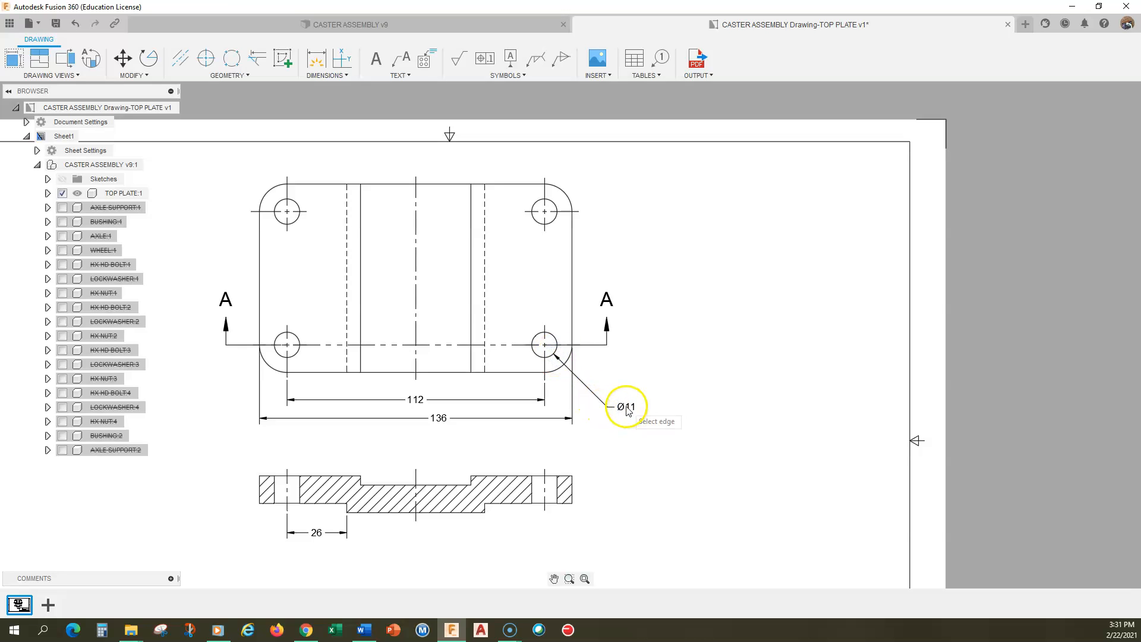
{"action": "double_click", "coordinate": [621, 409]}
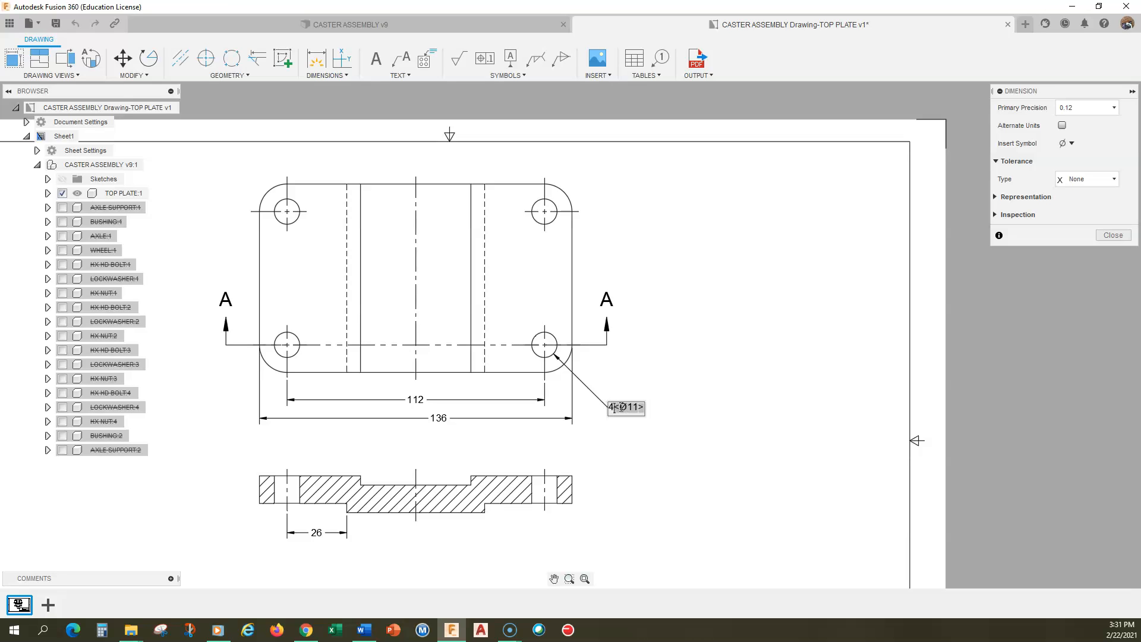
{"action": "left_click", "coordinate": [1111, 236]}
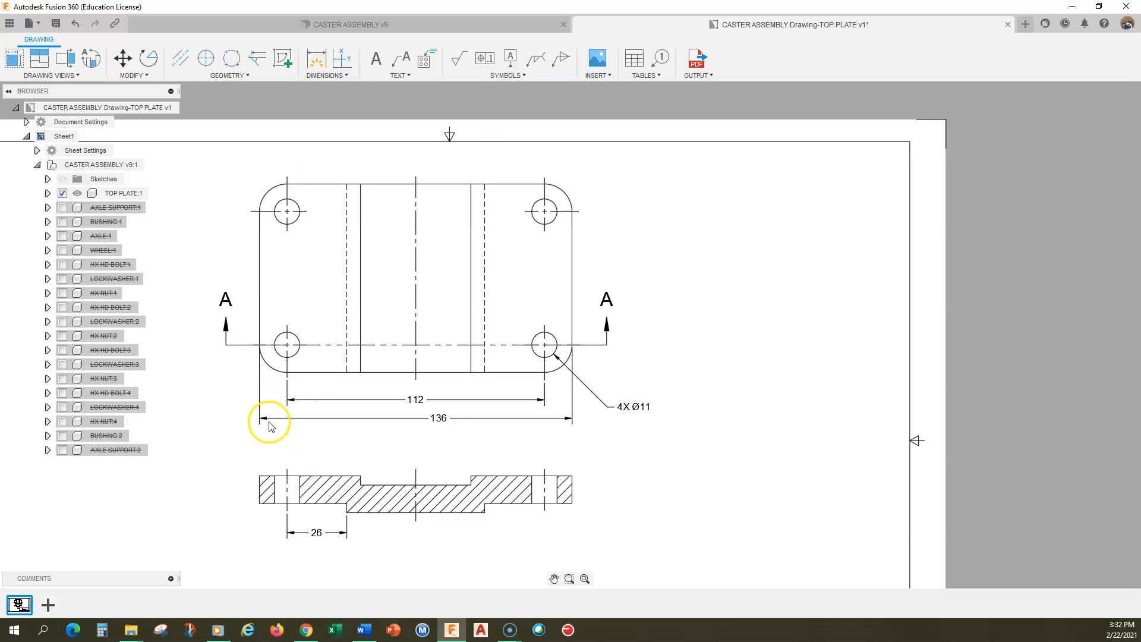
Step: Add a vertical linear dimension for the plate's overall height between its lower and upper edges, outside the top view's right side
{"action": "left_click", "coordinate": [345, 80]}
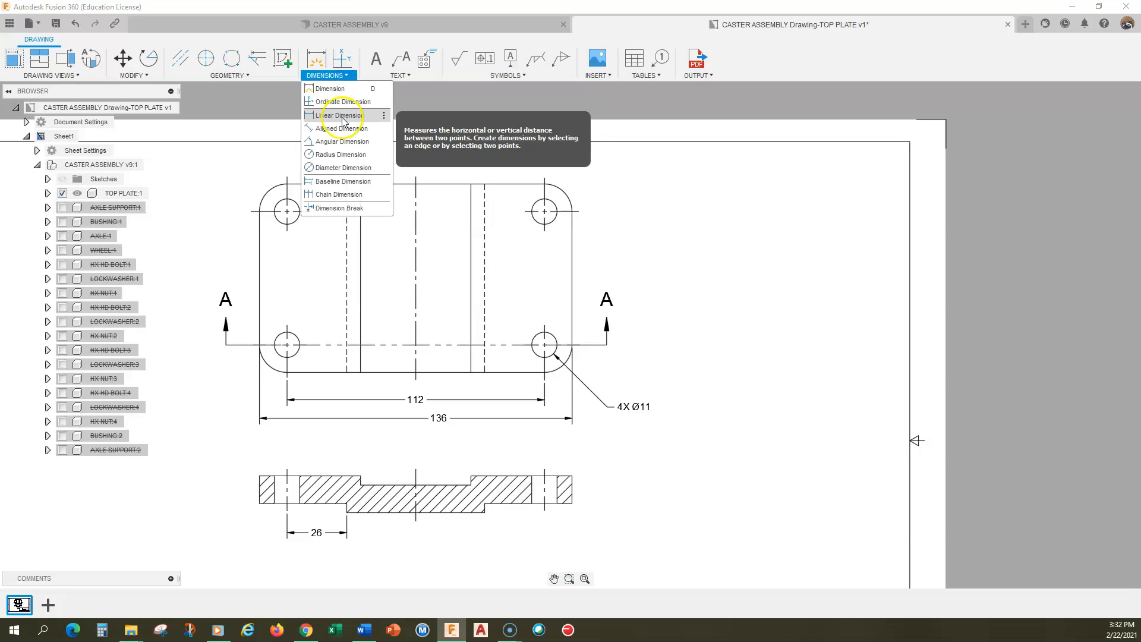
{"action": "left_click", "coordinate": [342, 117]}
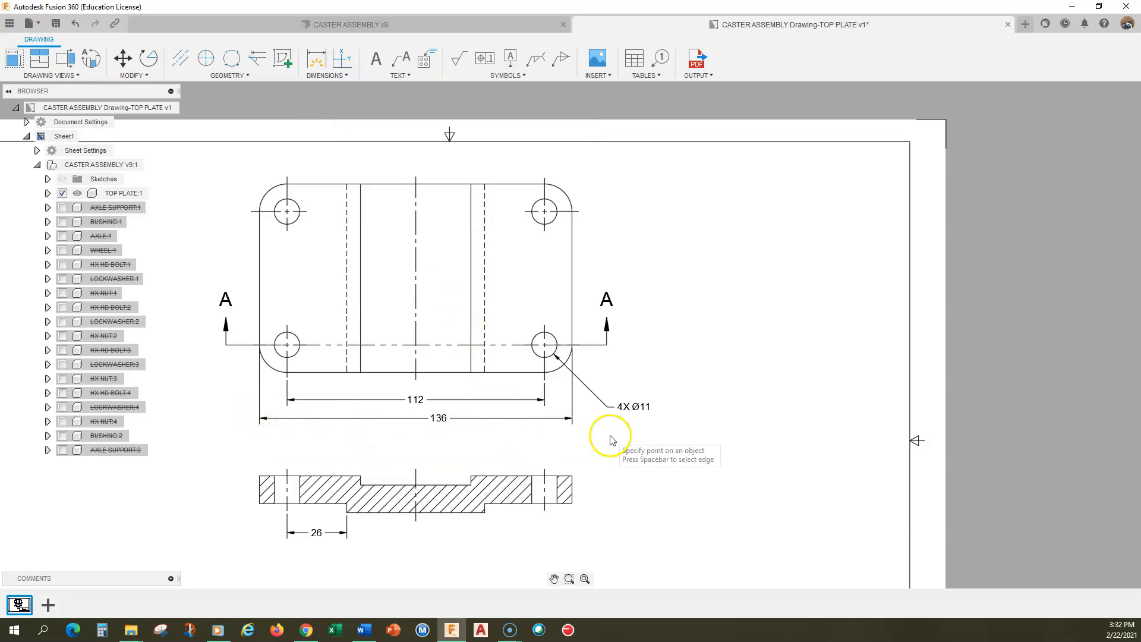
{"action": "left_click", "coordinate": [545, 372]}
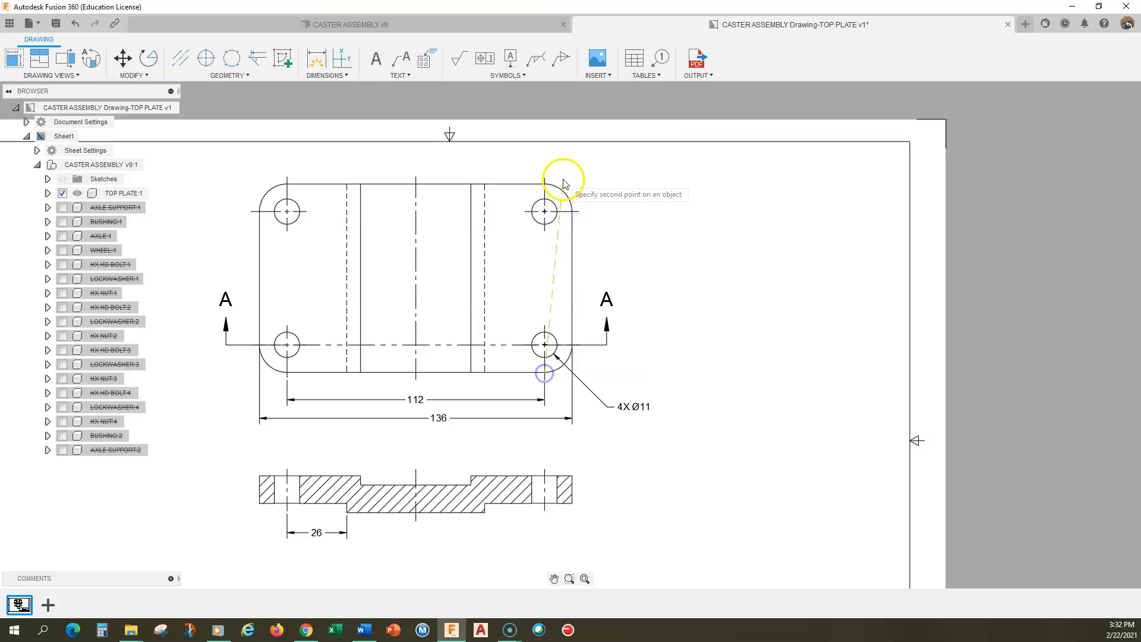
{"action": "left_click", "coordinate": [545, 184]}
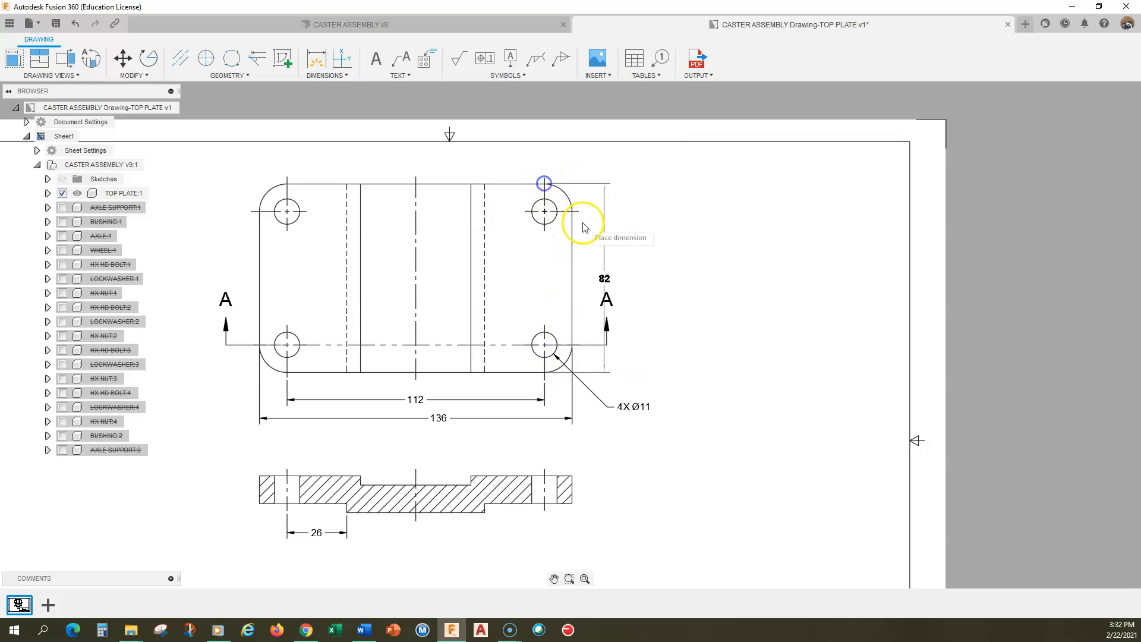
{"action": "left_click", "coordinate": [631, 275]}
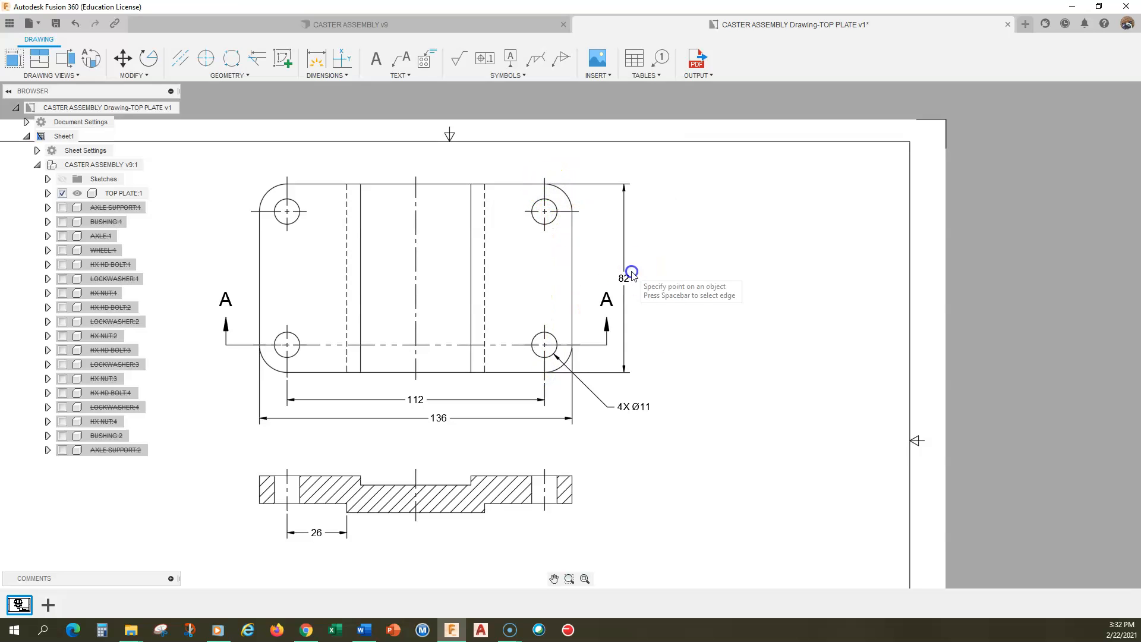
Step: Add a vertical linear dimension for the plate flange's thickness at the right end of the section view
{"action": "left_click", "coordinate": [324, 75]}
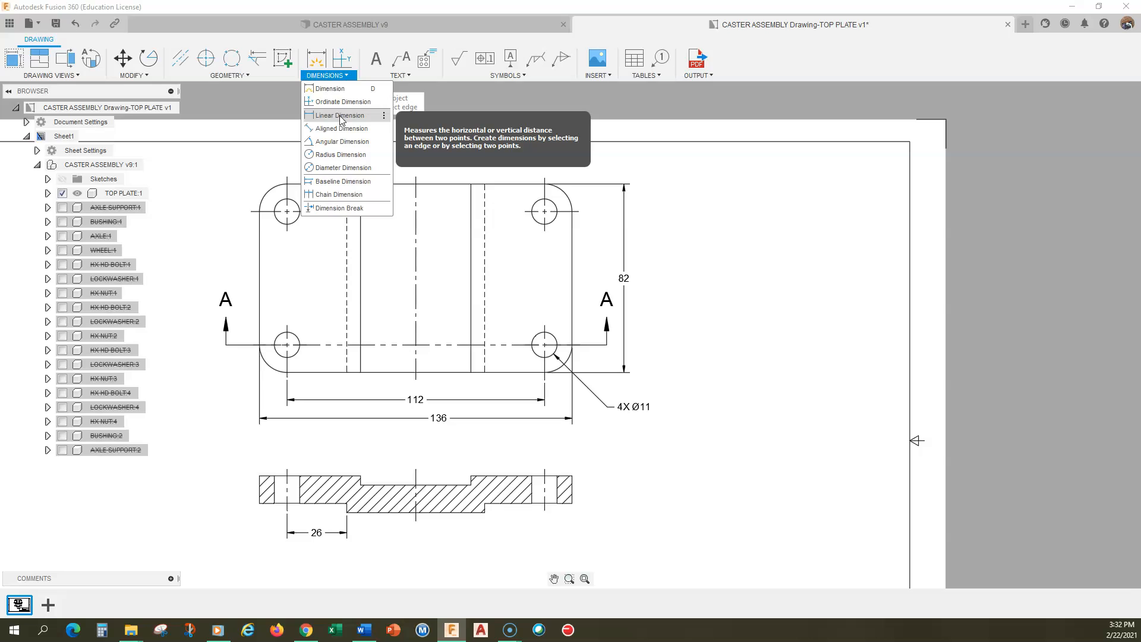
{"action": "left_click", "coordinate": [340, 116]}
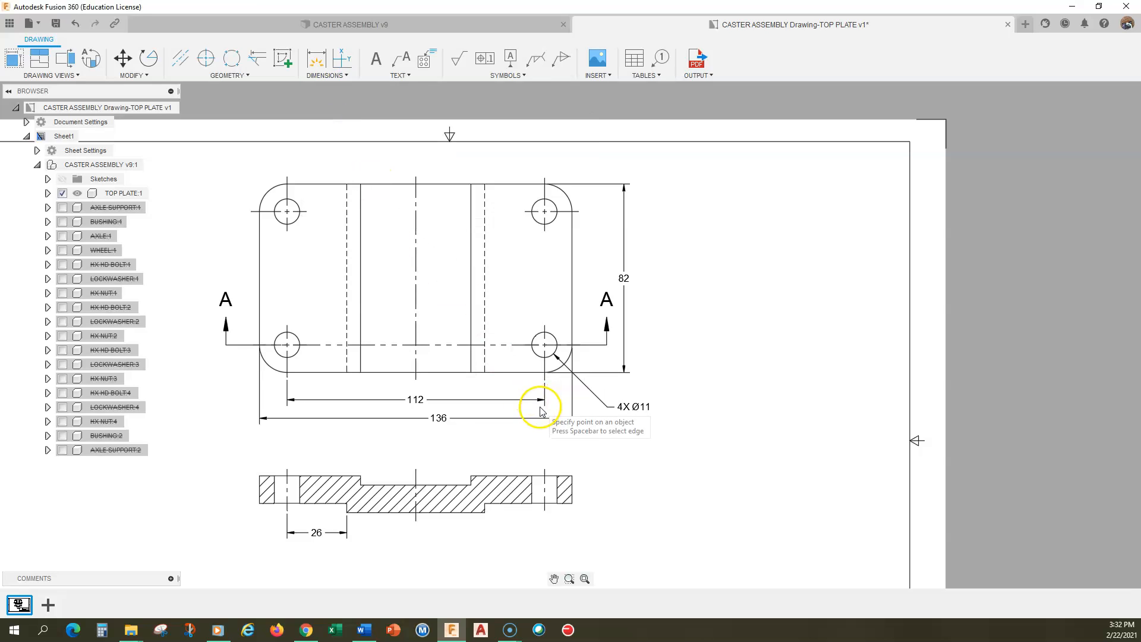
{"action": "left_click", "coordinate": [573, 504]}
{"action": "left_click", "coordinate": [573, 475]}
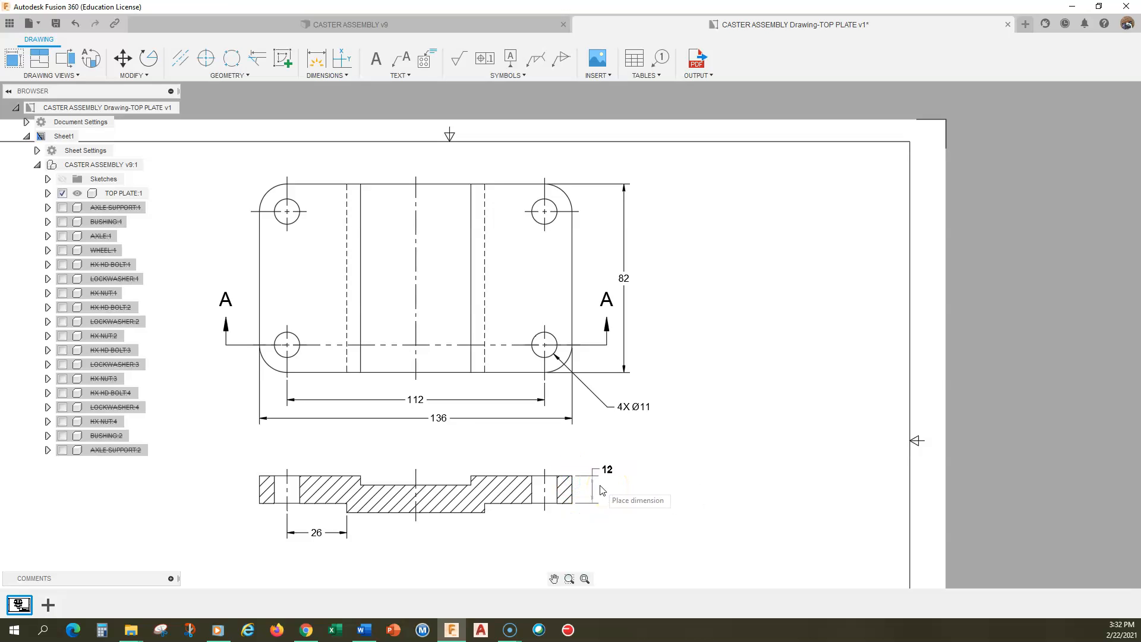
{"action": "left_click", "coordinate": [621, 491]}
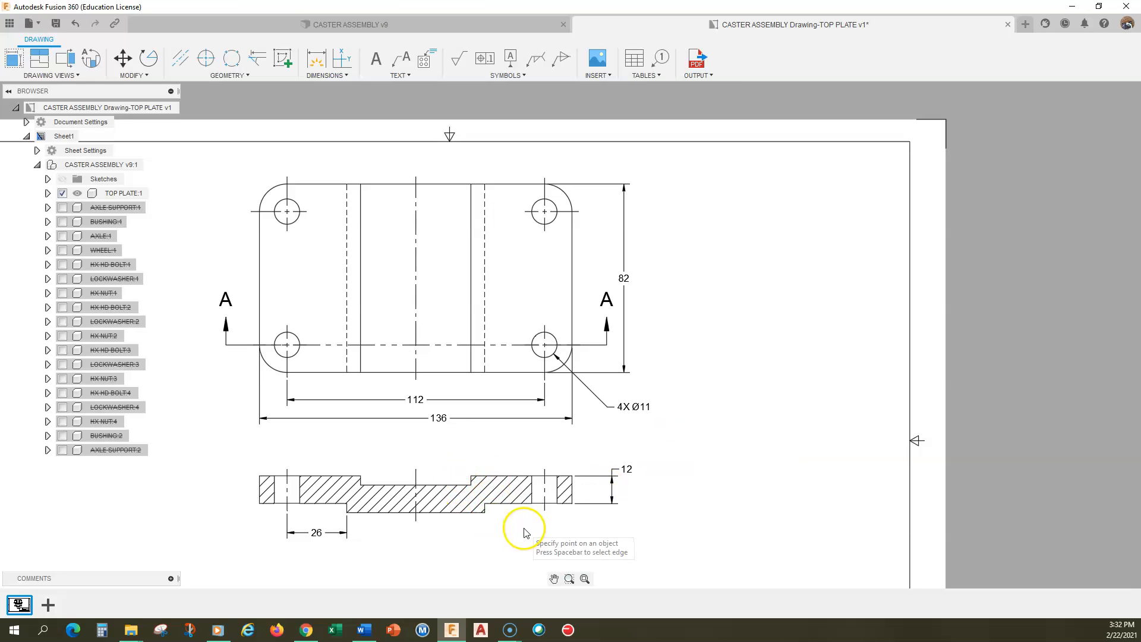
Step: Save the drawing as a new version and check the top plate's front profile in the CASTER ASSEMBLY design
{"action": "left_click", "coordinate": [56, 23]}
{"action": "left_click", "coordinate": [580, 338]}
{"action": "left_click", "coordinate": [383, 25]}
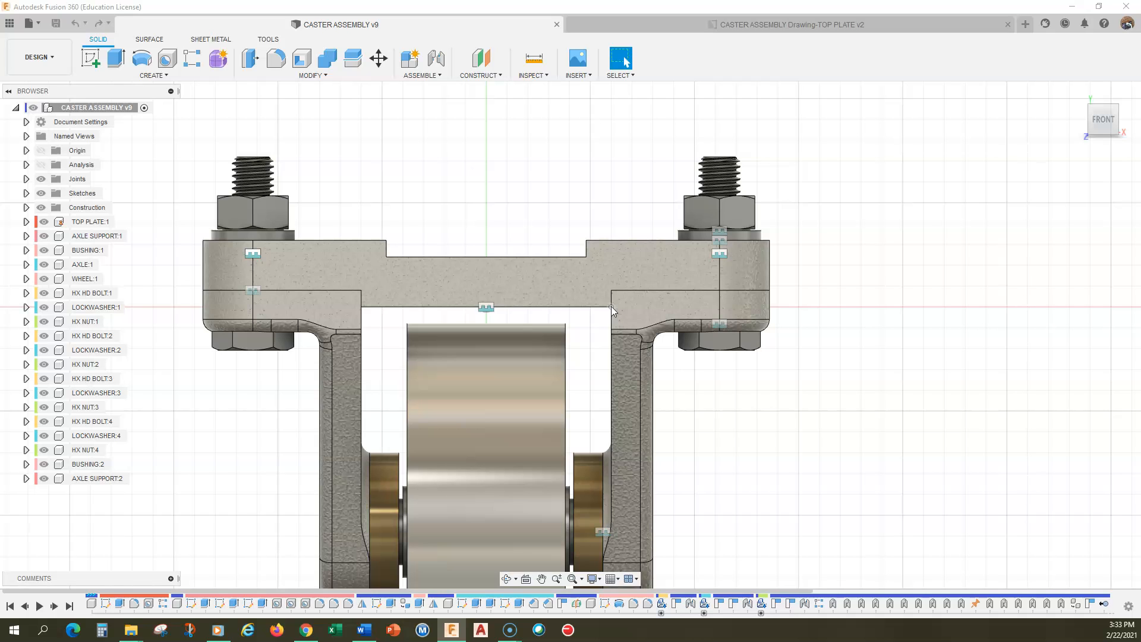
Step: Return to the top plate drawing and add a vertical linear dimension for the lower step's height beside the section view's right end
{"action": "left_click", "coordinate": [764, 25]}
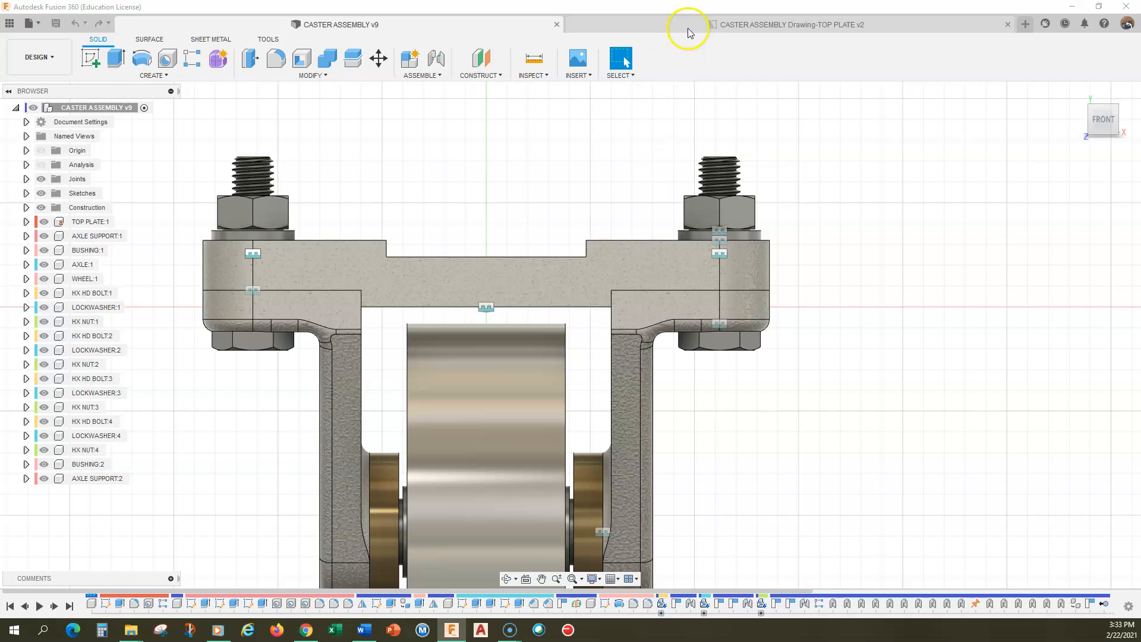
{"action": "scroll", "coordinate": [565, 535], "scroll_direction": "up", "scroll_amount": 2}
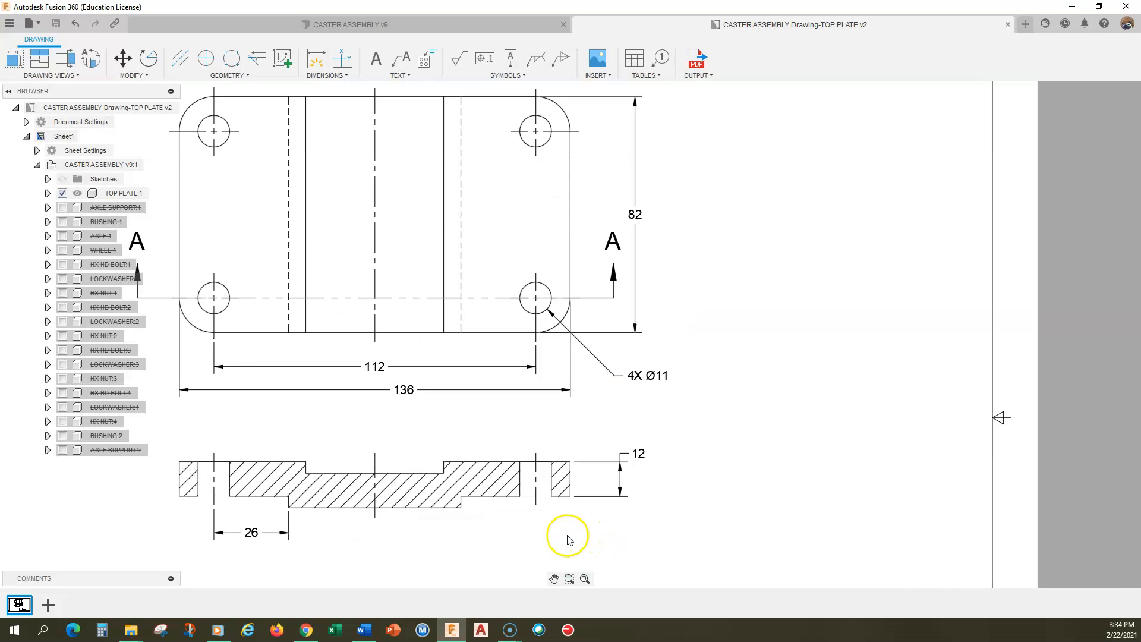
{"action": "middle_click_drag", "start_coordinate": [565, 535], "coordinate": [632, 426]}
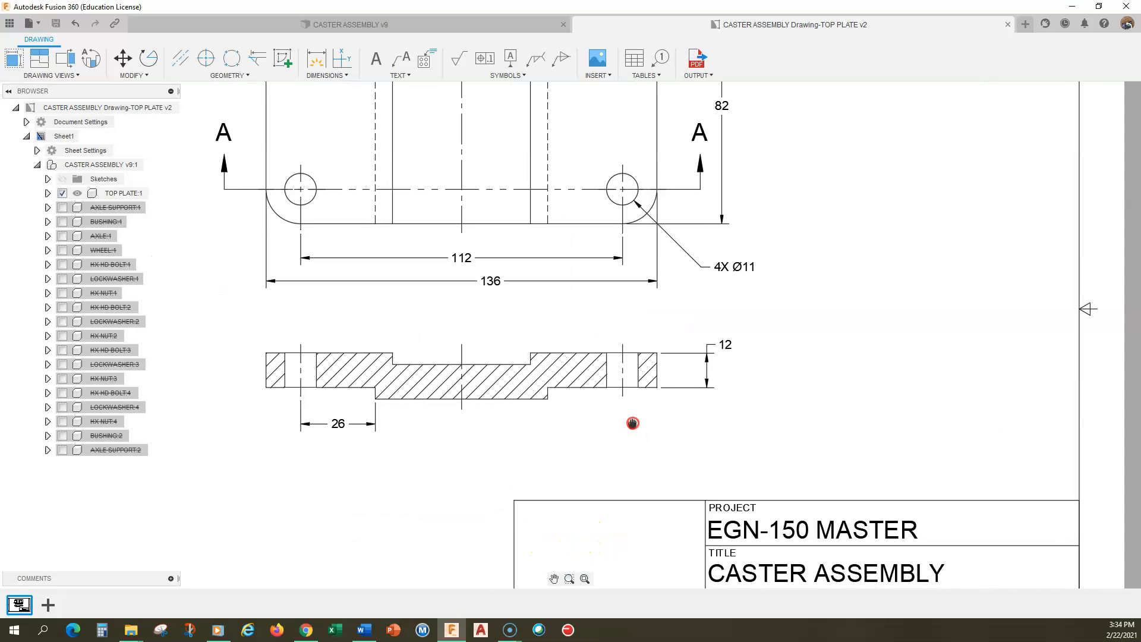
{"action": "left_click", "coordinate": [325, 76]}
{"action": "left_click", "coordinate": [331, 115]}
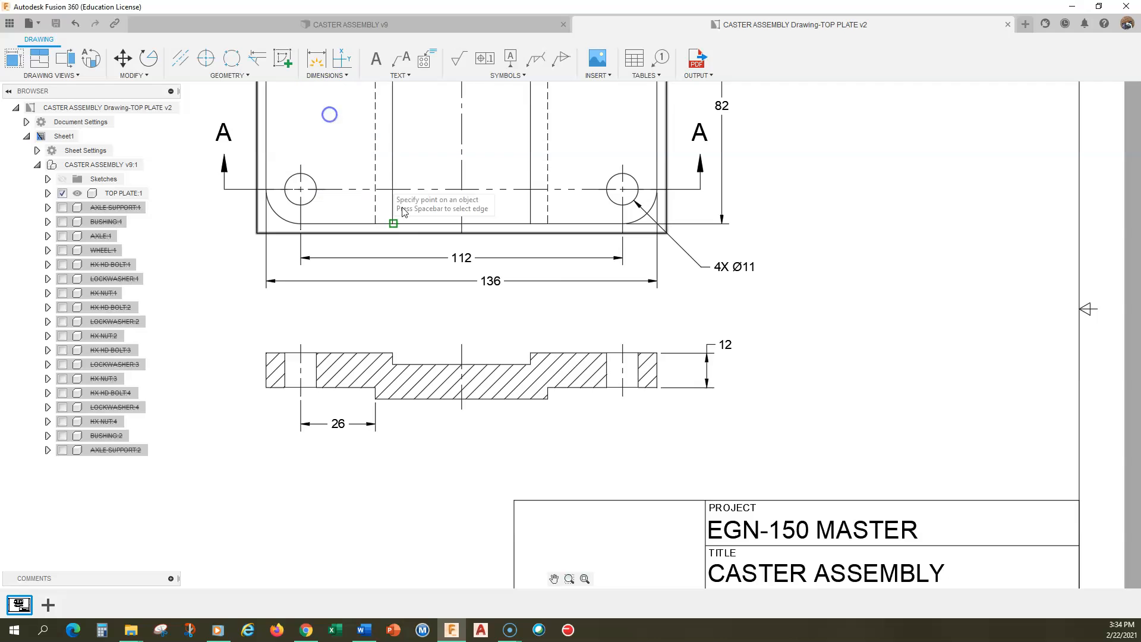
{"action": "left_click", "coordinate": [548, 399]}
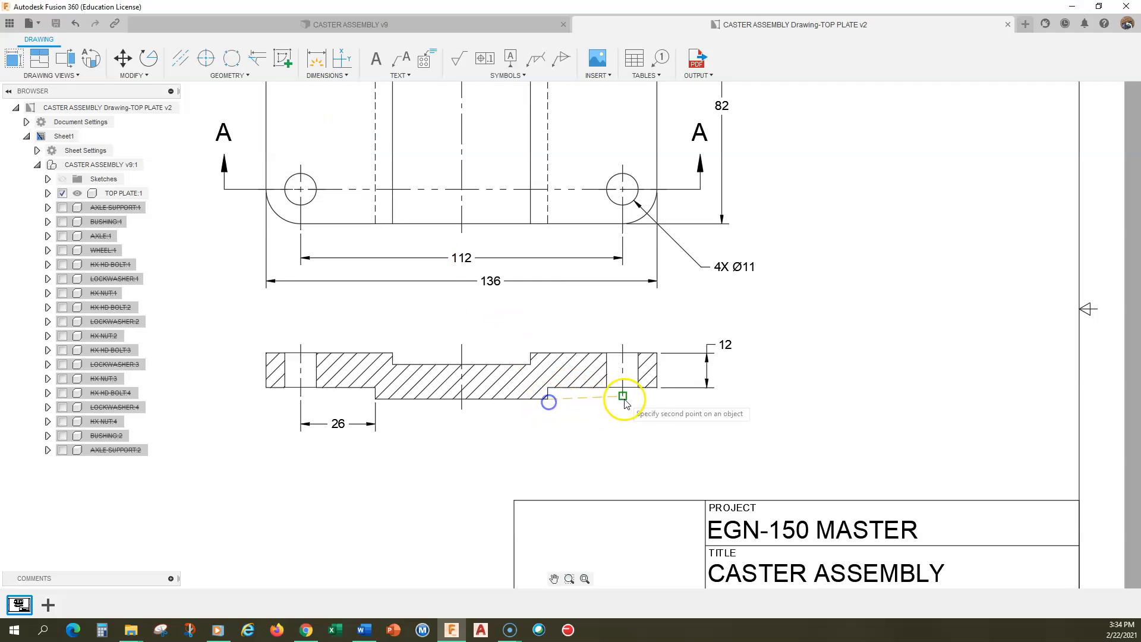
{"action": "left_click", "coordinate": [657, 388]}
{"action": "left_click", "coordinate": [706, 394]}
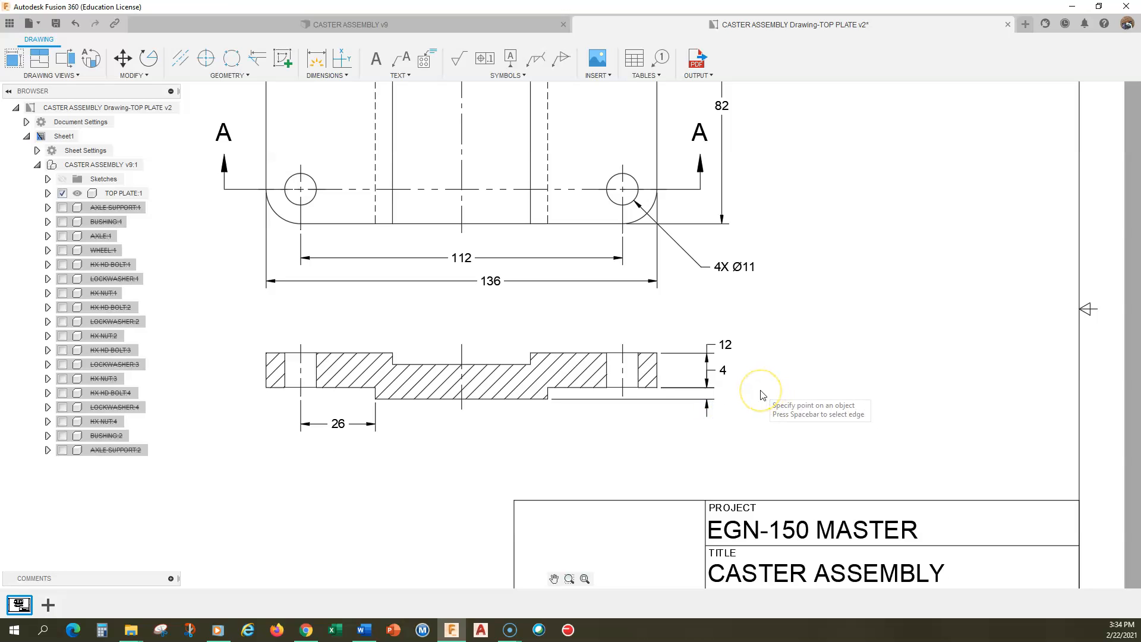
{"action": "key", "text": "Escape"}
Step: Move the step-height dimension's text below the level of the section view's bottom edge
{"action": "left_click", "coordinate": [722, 370]}
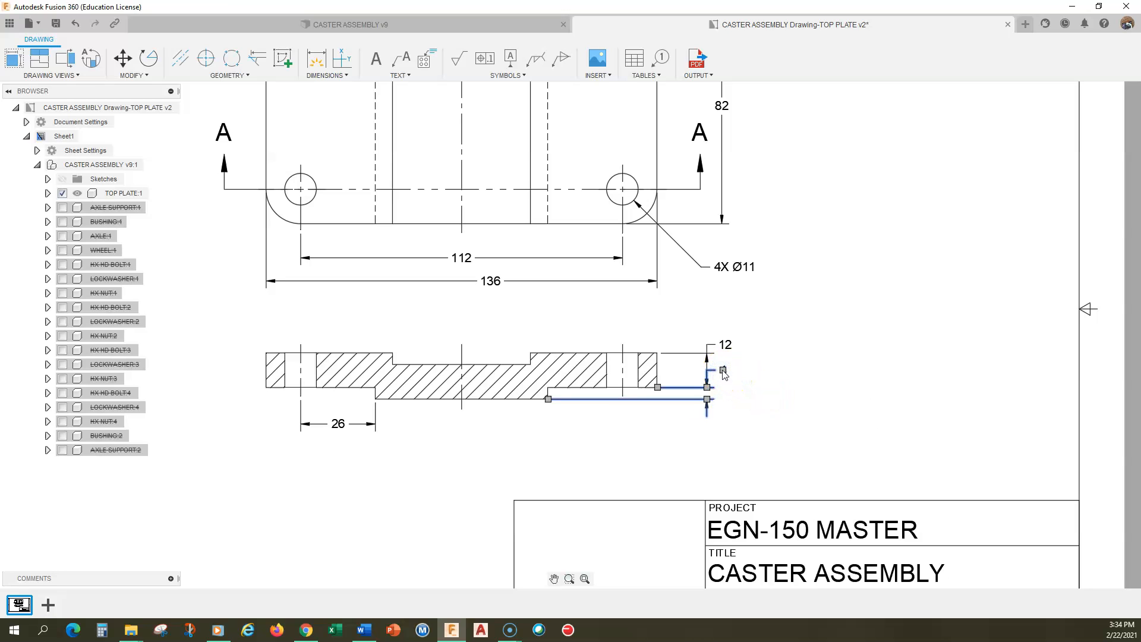
{"action": "left_click", "coordinate": [722, 370]}
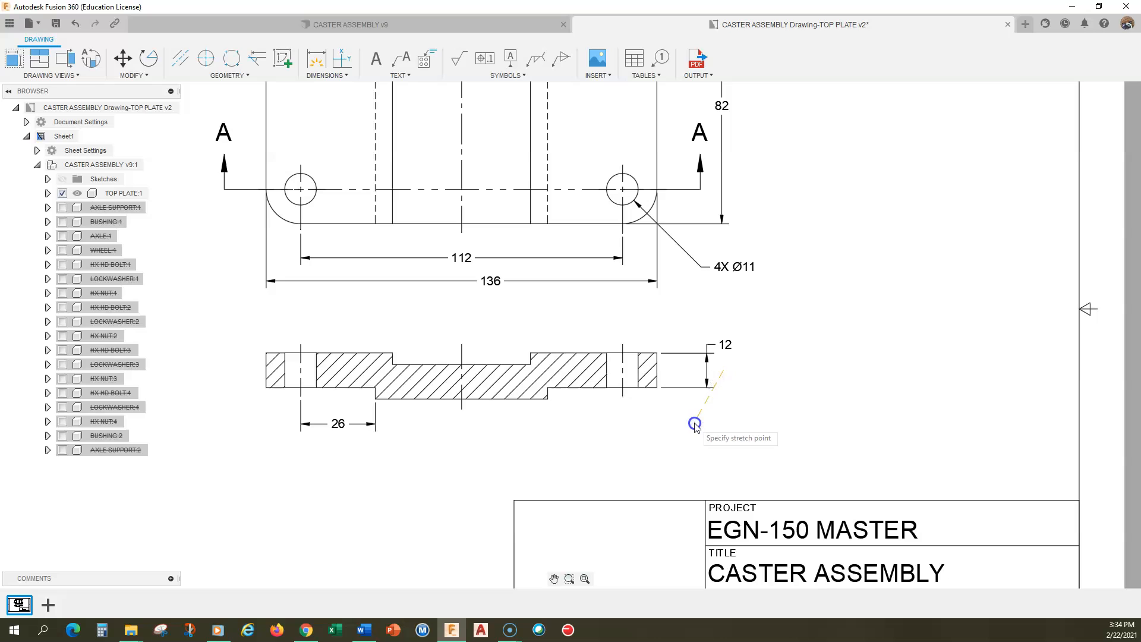
{"action": "left_click", "coordinate": [715, 426]}
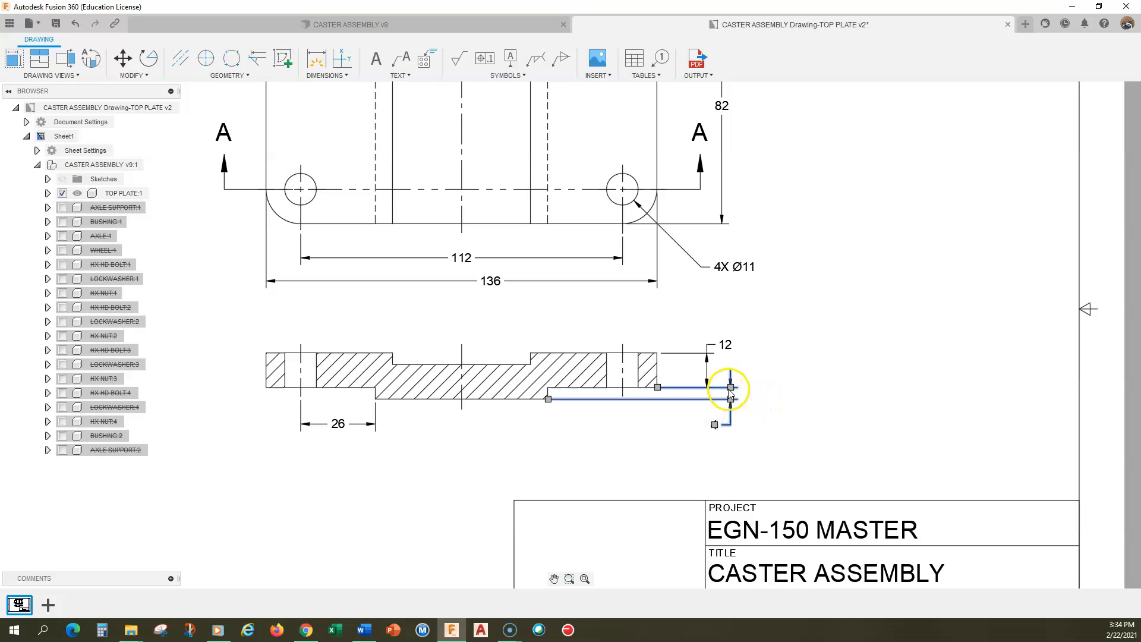
Step: Shift the step-height dimension line inward to line it up with the thickness dimension beside the section view
{"action": "scroll", "coordinate": [737, 399], "scroll_direction": "up", "scroll_amount": 3}
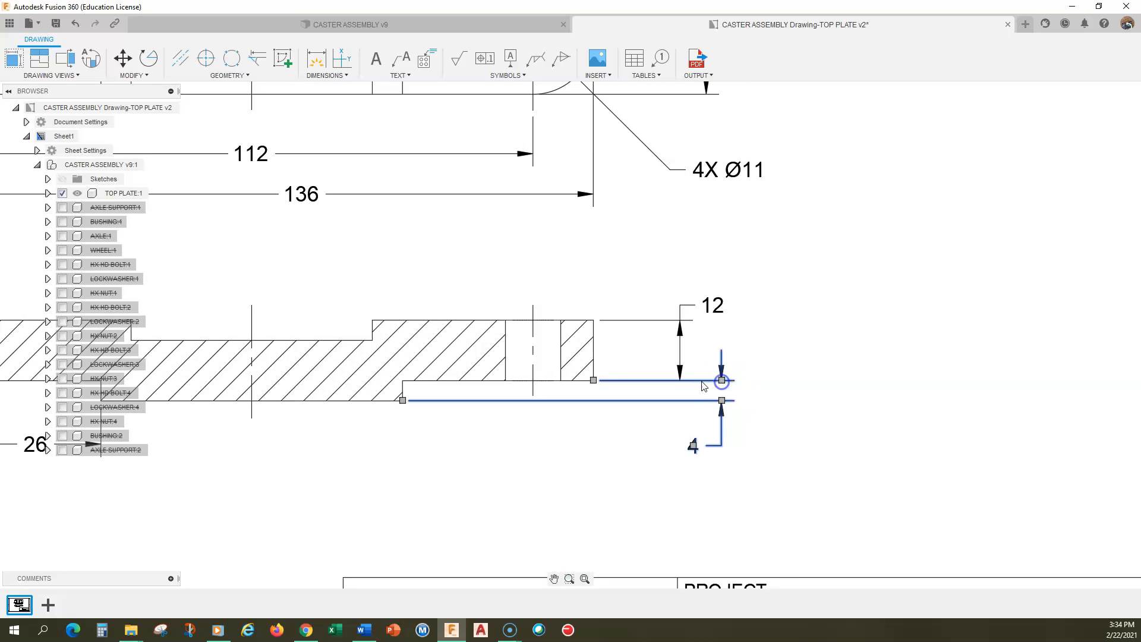
{"action": "left_click", "coordinate": [721, 379]}
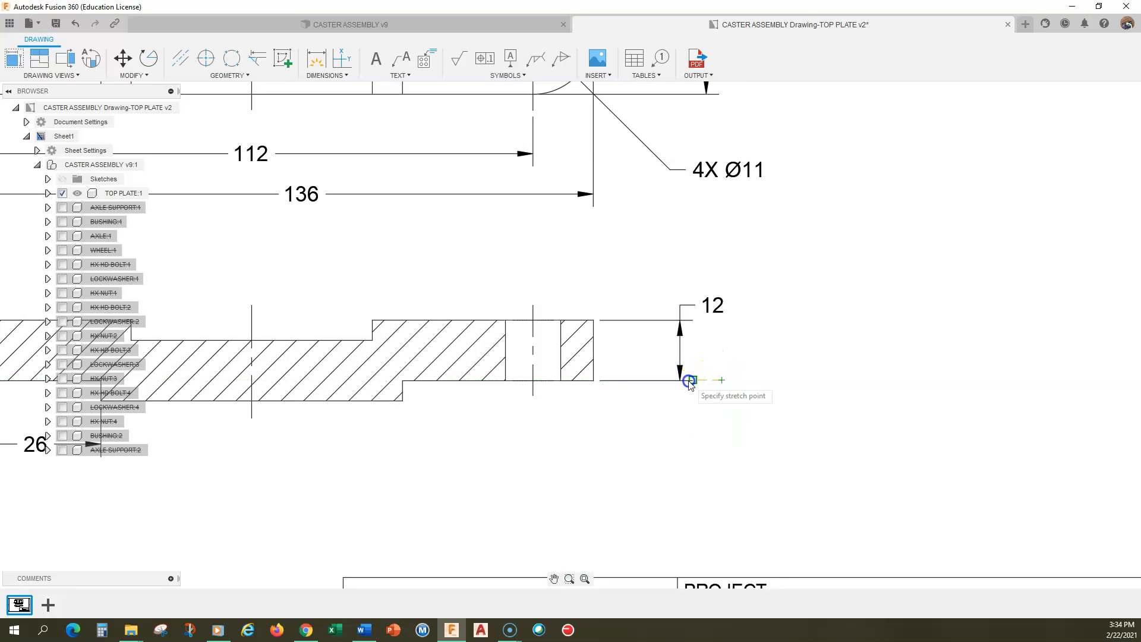
{"action": "left_click", "coordinate": [725, 383]}
{"action": "left_click", "coordinate": [705, 372]}
{"action": "left_click", "coordinate": [681, 328]}
{"action": "left_click", "coordinate": [680, 379]}
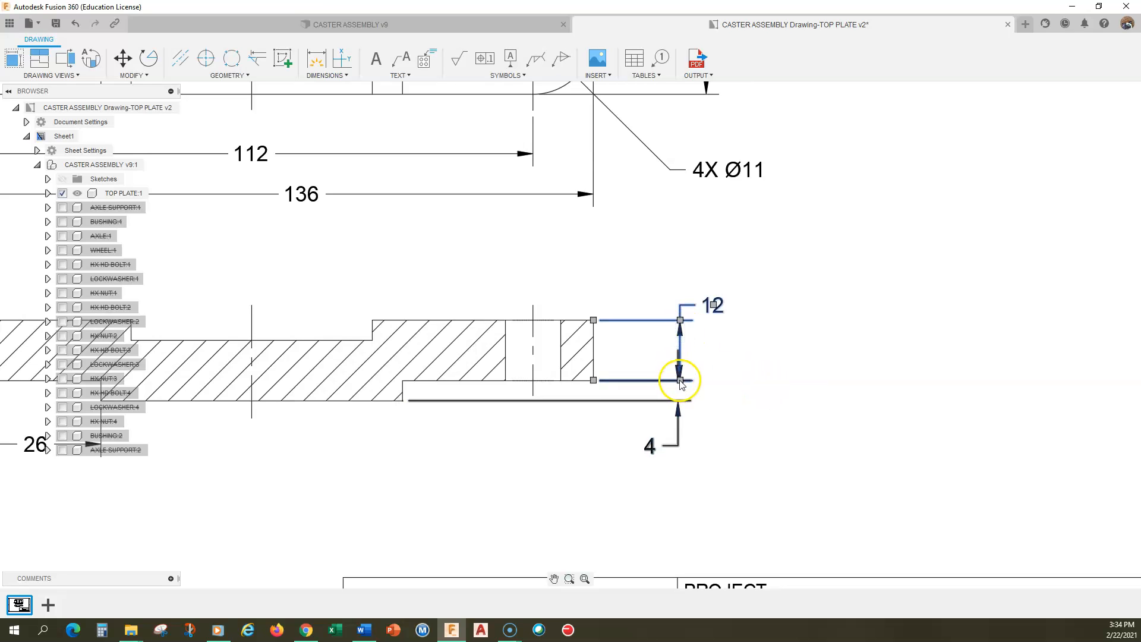
{"action": "left_click", "coordinate": [743, 340]}
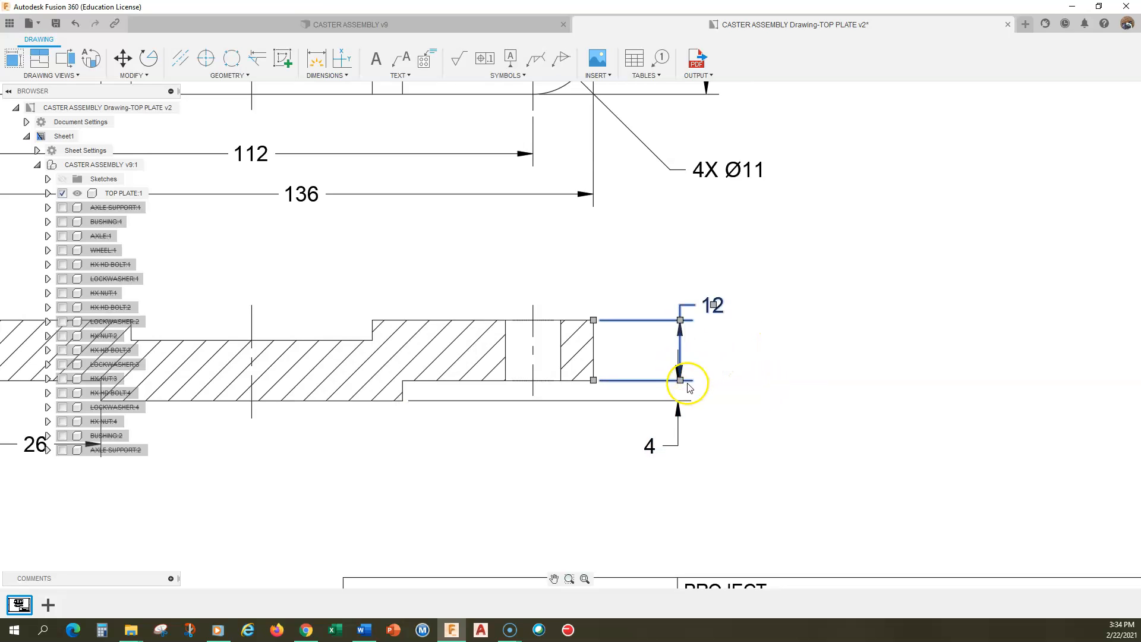
Step: Try to snap the step-height dimension line exactly onto the thickness dimension line at their shared extension line
{"action": "scroll", "coordinate": [687, 388], "scroll_direction": "up", "scroll_amount": 6}
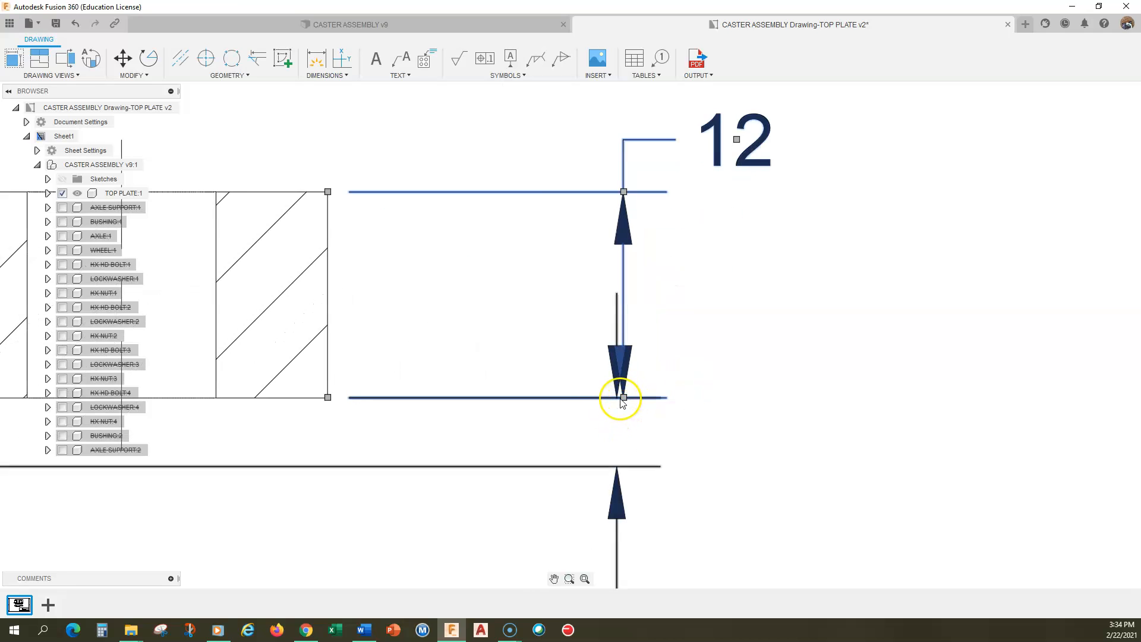
{"action": "left_click", "coordinate": [623, 397]}
{"action": "left_click", "coordinate": [617, 398]}
{"action": "left_click", "coordinate": [623, 398]}
{"action": "left_click", "coordinate": [624, 397]}
{"action": "left_click", "coordinate": [614, 382]}
{"action": "left_click", "coordinate": [618, 398]}
{"action": "left_click", "coordinate": [623, 400]}
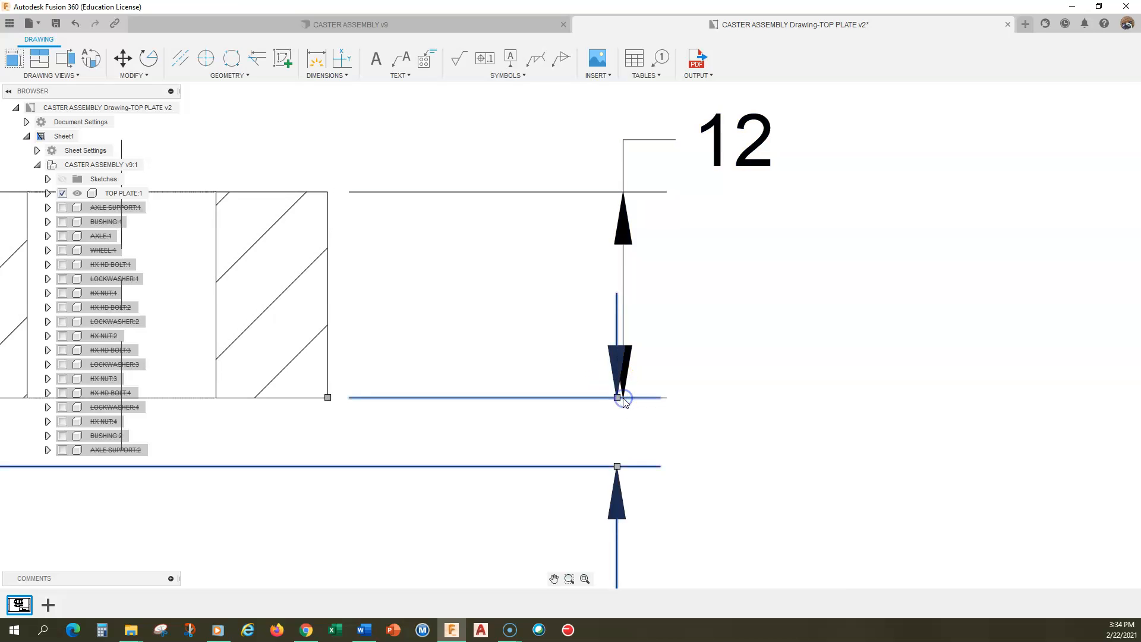
{"action": "left_click", "coordinate": [618, 399]}
{"action": "left_click", "coordinate": [631, 400]}
Step: Move the step-height dimension line outward so it sits to the right of the thickness dimension
{"action": "scroll", "coordinate": [683, 368], "scroll_direction": "down", "scroll_amount": 3}
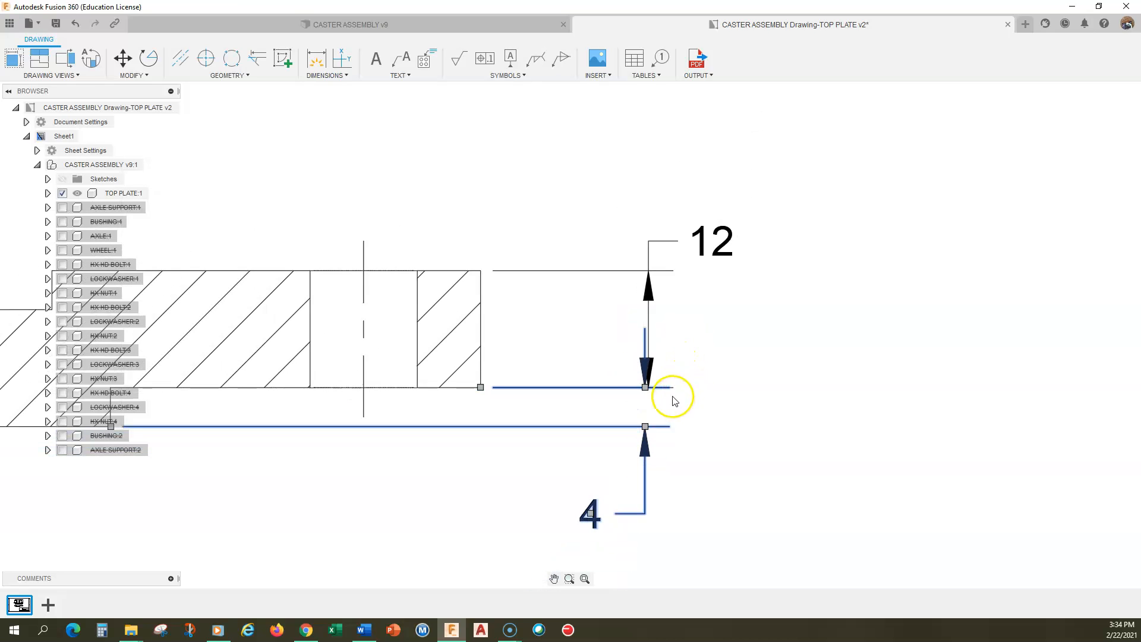
{"action": "left_click", "coordinate": [660, 389]}
{"action": "left_click", "coordinate": [717, 390]}
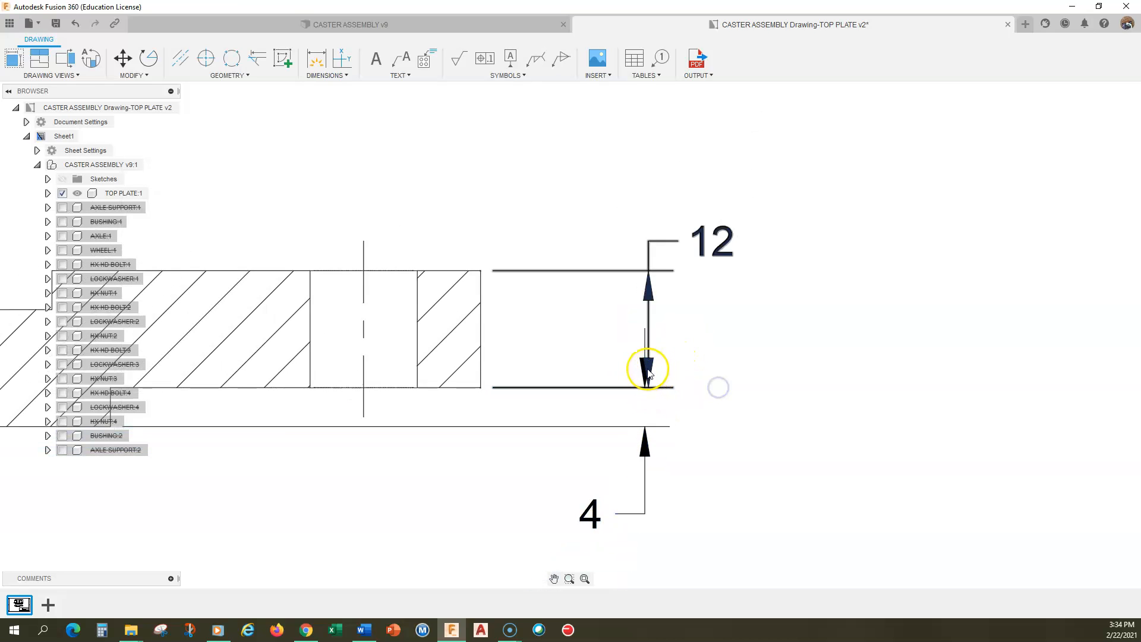
{"action": "left_click", "coordinate": [629, 388]}
{"action": "left_click", "coordinate": [645, 387]}
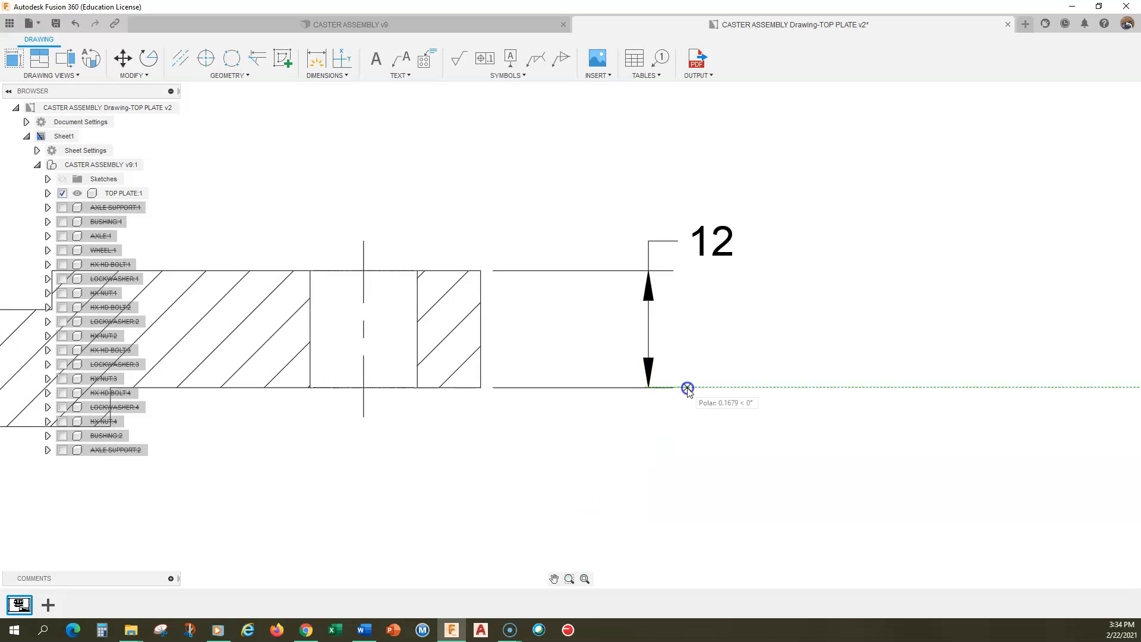
{"action": "left_click", "coordinate": [706, 390]}
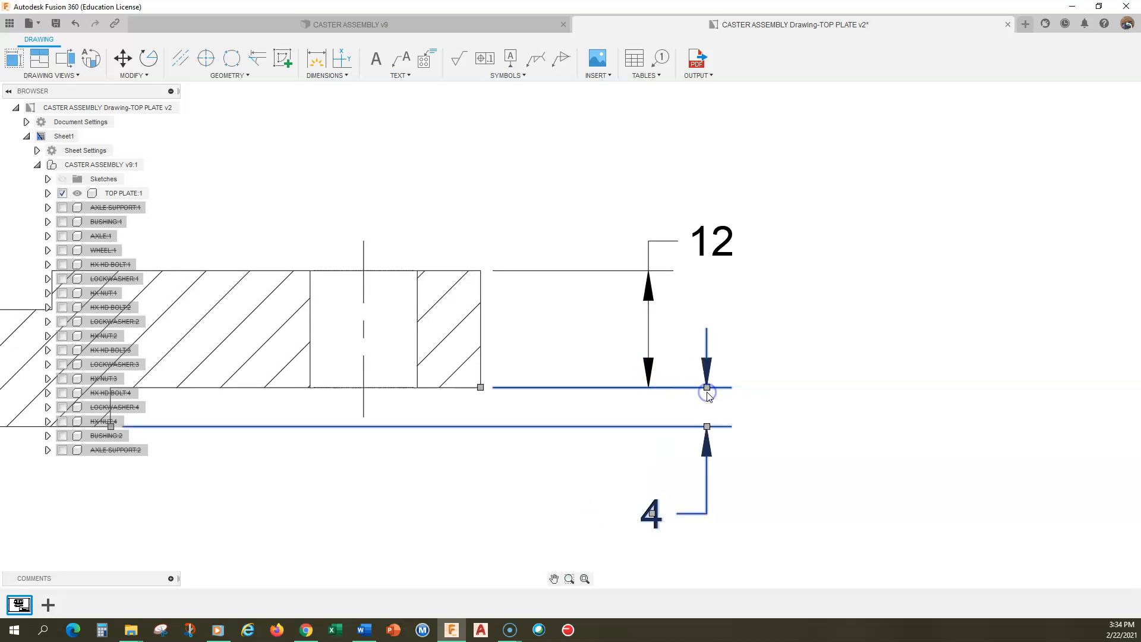
{"action": "scroll", "coordinate": [781, 415], "scroll_direction": "down", "scroll_amount": 5}
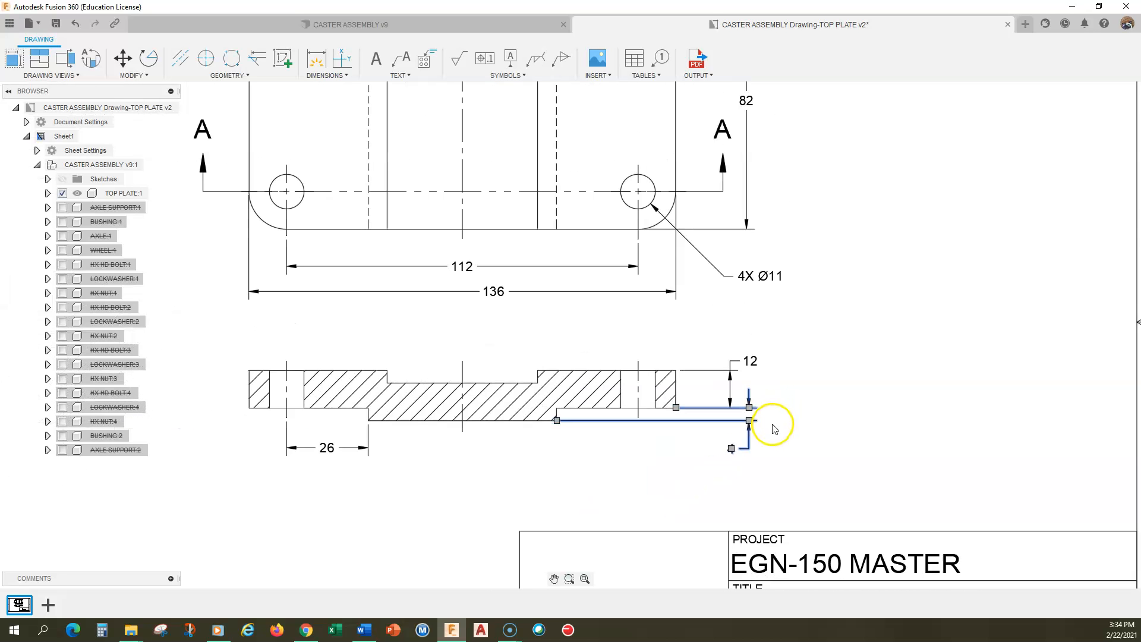
{"action": "middle_click_drag", "start_coordinate": [643, 458], "coordinate": [693, 406]}
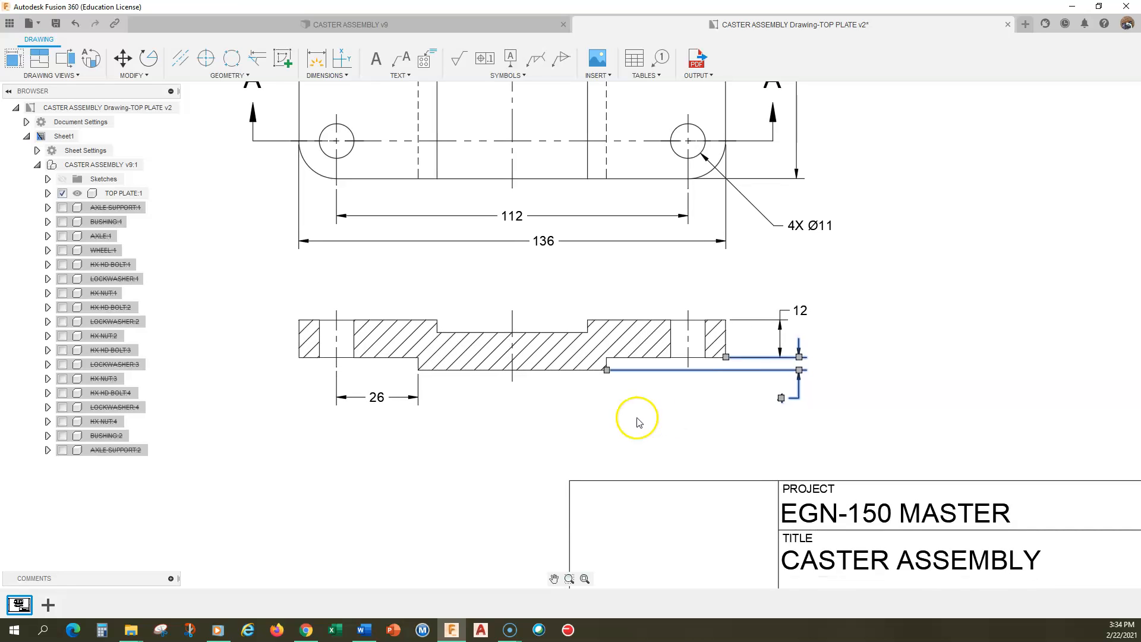
{"action": "left_click", "coordinate": [658, 411]}
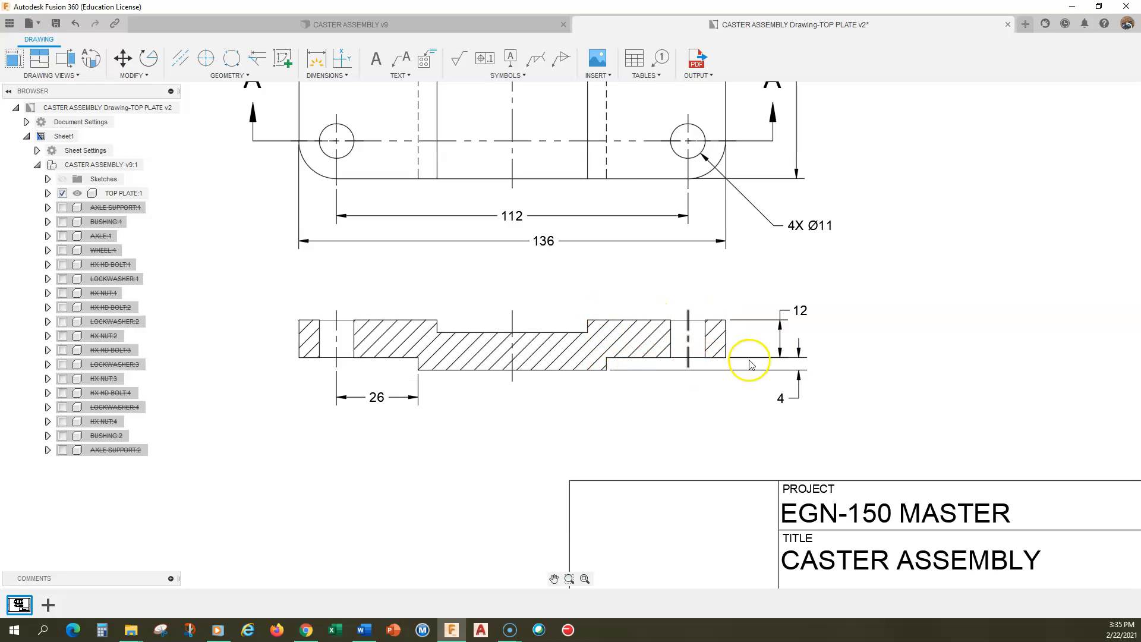
Step: Delete the section view's flange thickness dimension and move the step-height dimension closer to the plate's right edge
{"action": "left_click", "coordinate": [783, 327]}
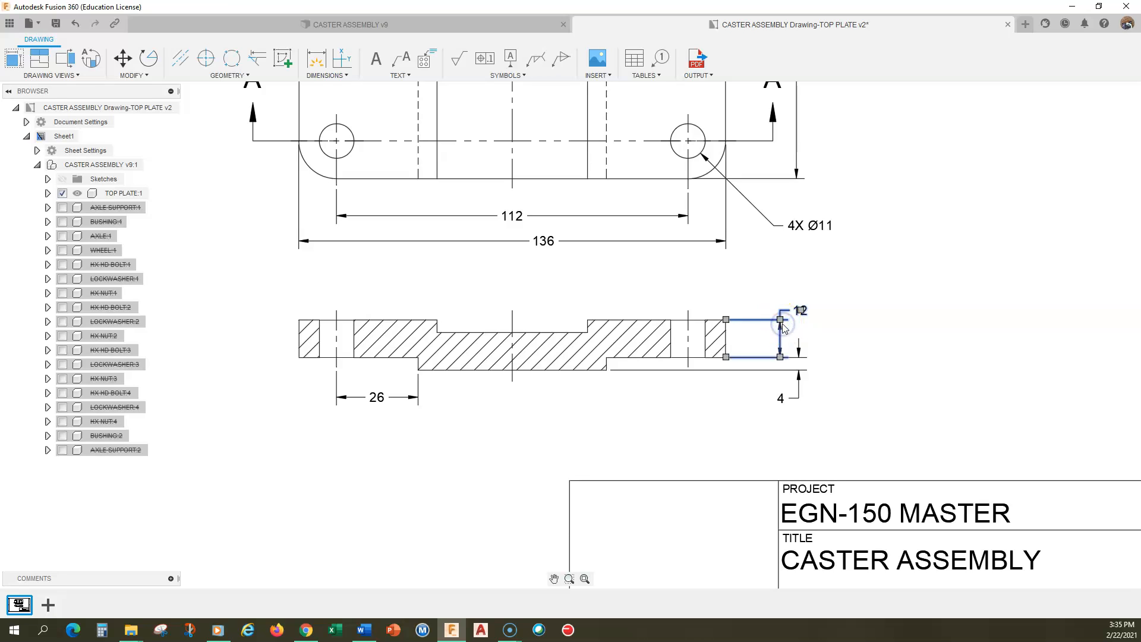
{"action": "key", "text": "Delete"}
{"action": "left_click", "coordinate": [792, 359]}
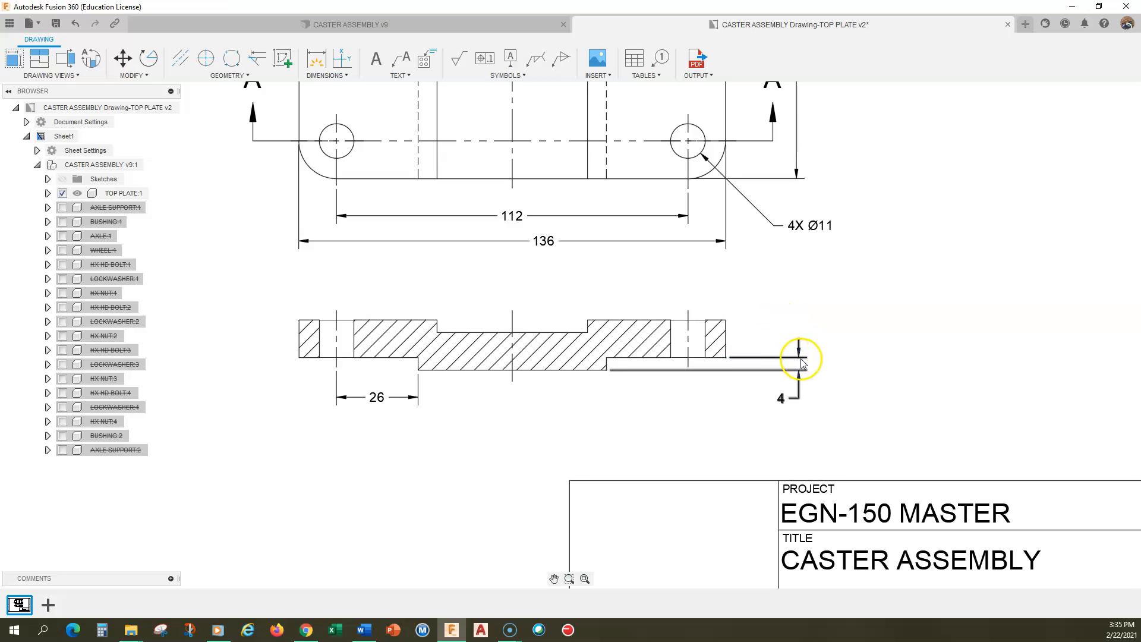
{"action": "left_click", "coordinate": [800, 358]}
{"action": "left_click", "coordinate": [772, 358]}
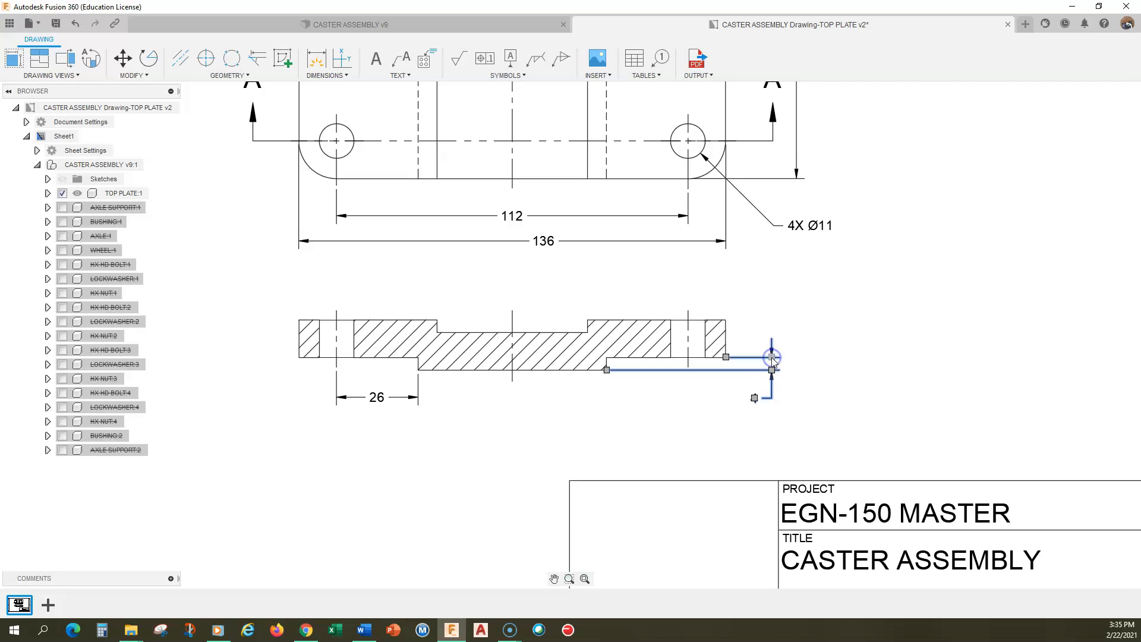
Step: Add a linear dimension for the section view's overall thickness, placed outside the step-height dimension
{"action": "left_click", "coordinate": [753, 315]}
{"action": "left_click", "coordinate": [754, 315]}
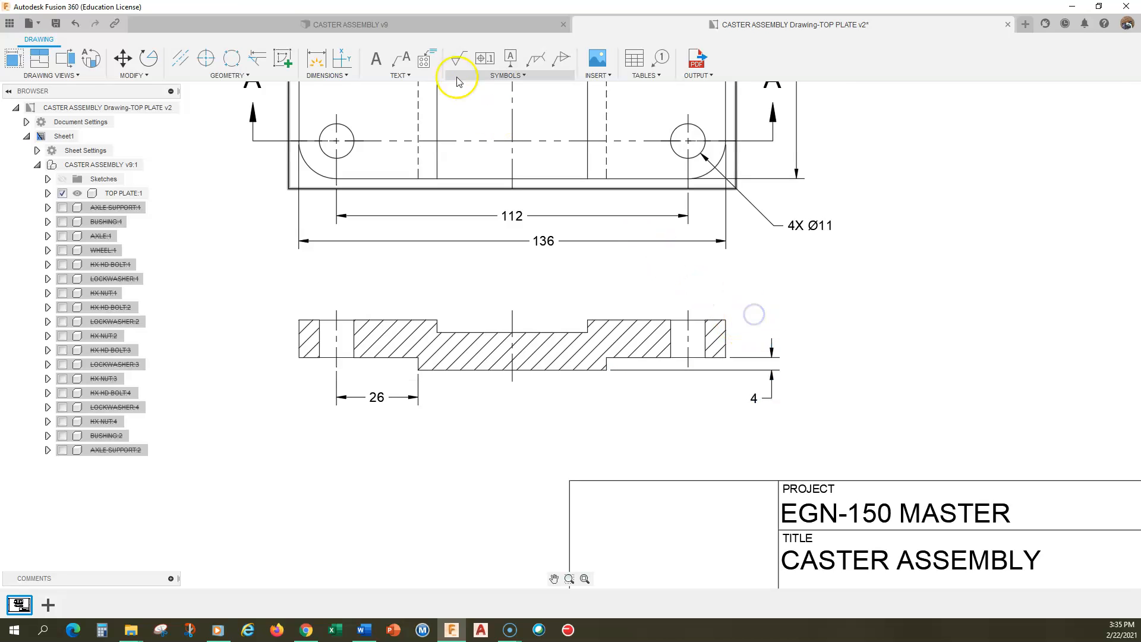
{"action": "left_click", "coordinate": [344, 76]}
{"action": "left_click", "coordinate": [333, 89]}
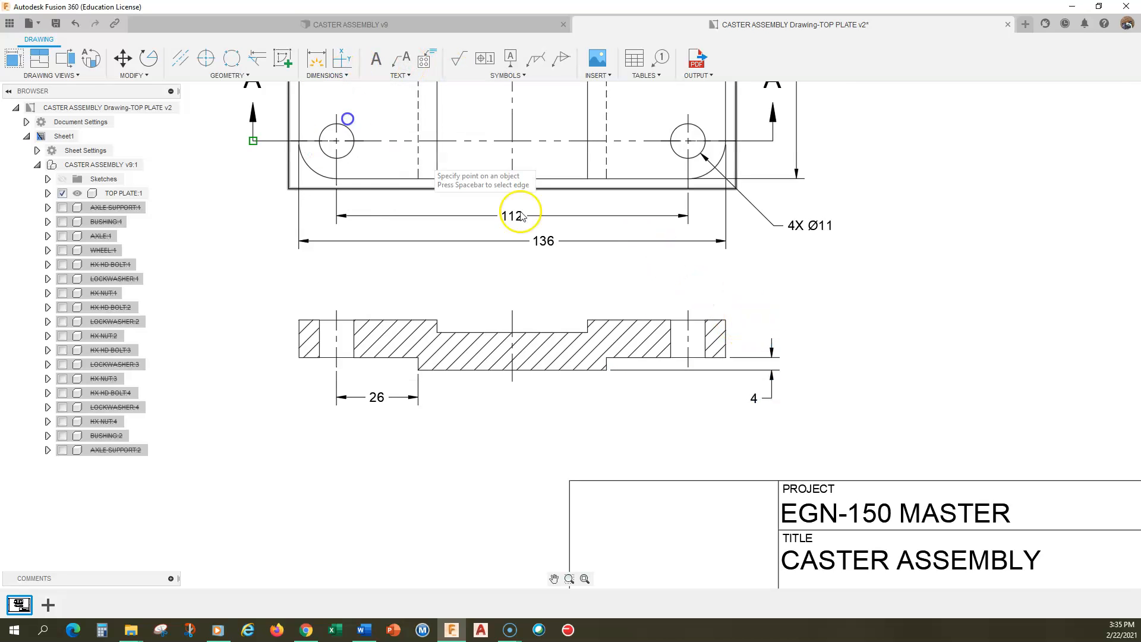
{"action": "left_click", "coordinate": [726, 321]}
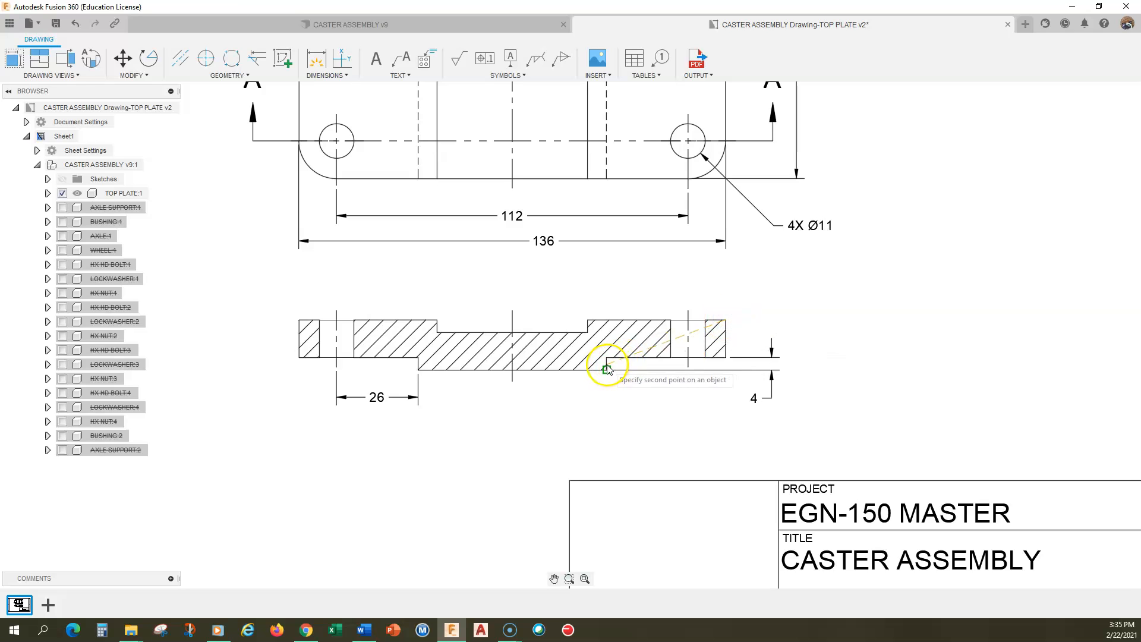
{"action": "left_click", "coordinate": [610, 371]}
{"action": "left_click", "coordinate": [818, 348]}
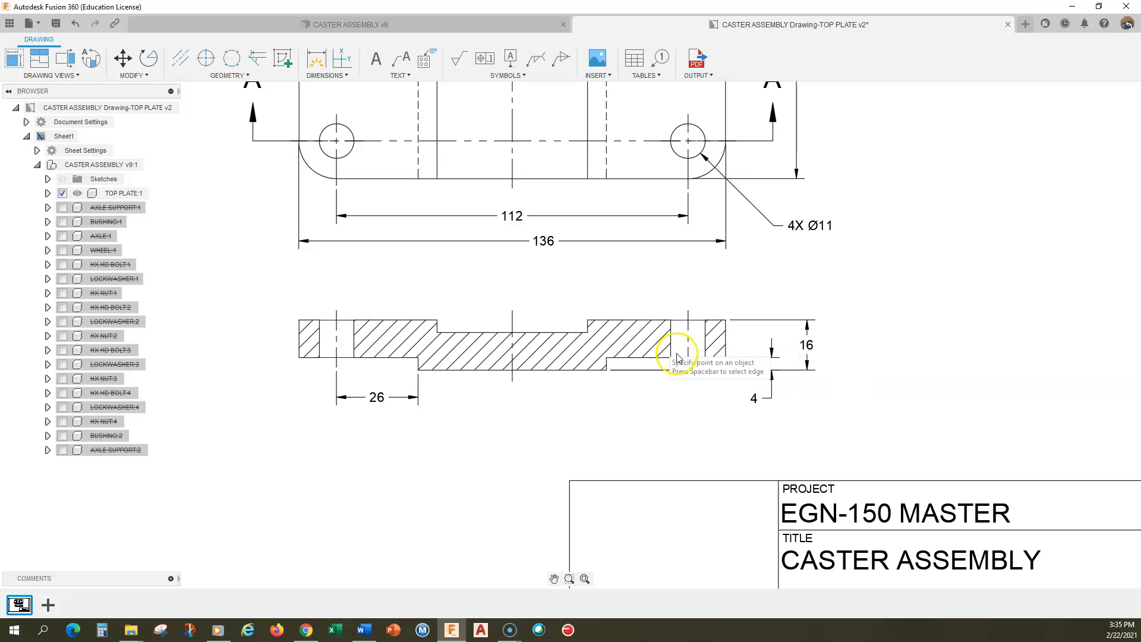
Step: Add a linear dimension for the depth of the upper recess in the section view, placed inside the recess opening
{"action": "left_click", "coordinate": [336, 76]}
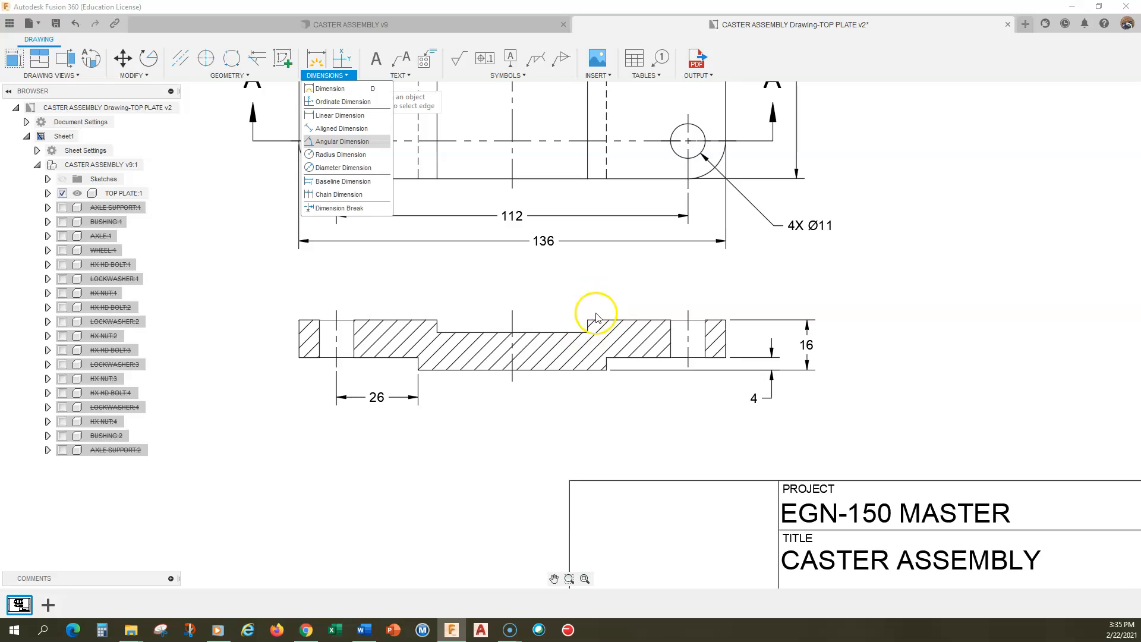
{"action": "left_click", "coordinate": [342, 115]}
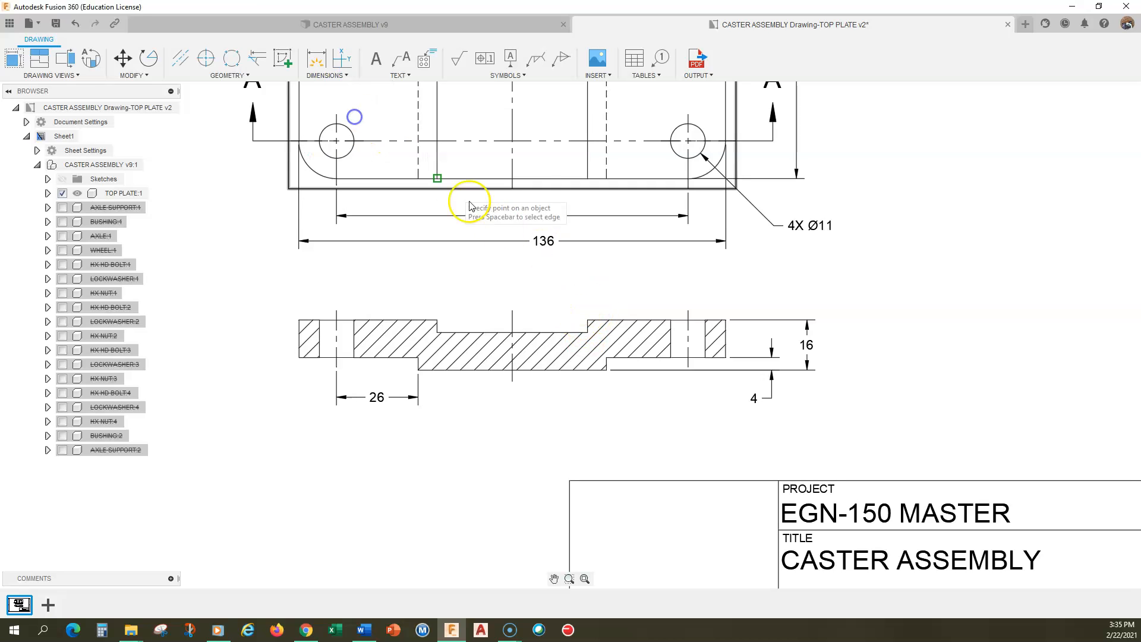
{"action": "left_click", "coordinate": [588, 318]}
{"action": "left_click", "coordinate": [586, 330]}
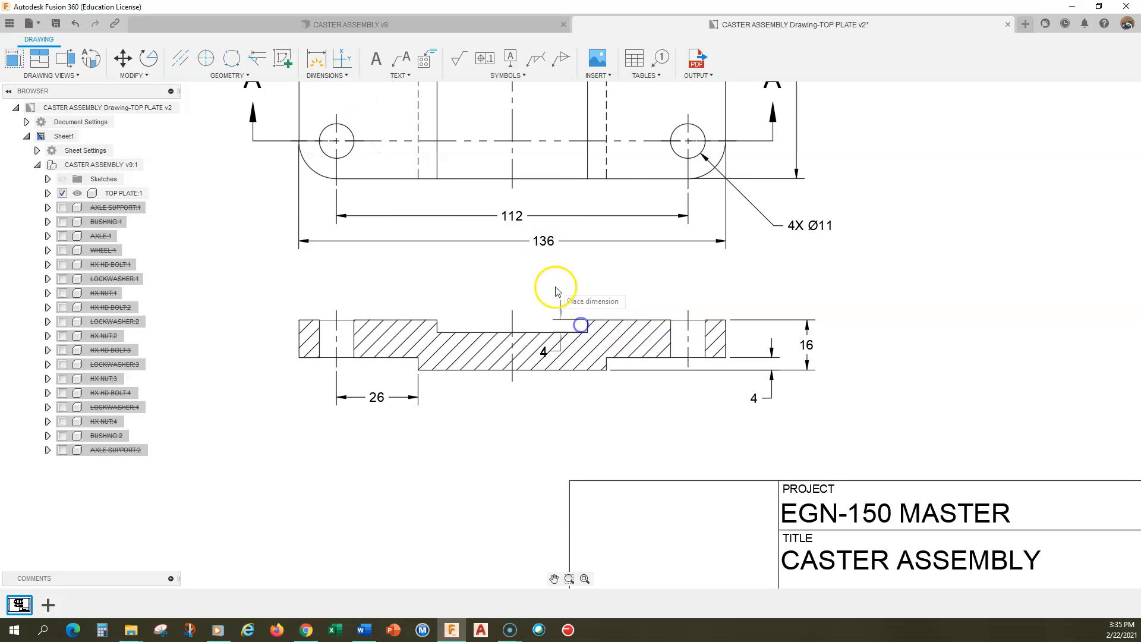
{"action": "left_click", "coordinate": [559, 282]}
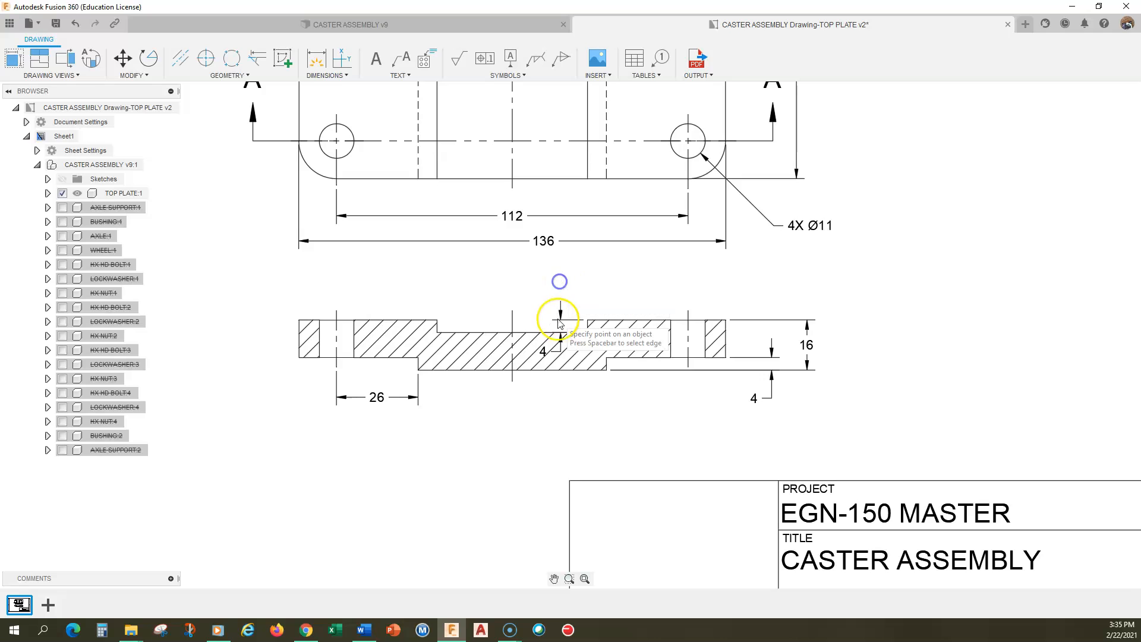
Step: Move the recess-depth dimension text out of the hatching to above the section view
{"action": "left_click", "coordinate": [544, 351]}
{"action": "left_click", "coordinate": [544, 351]}
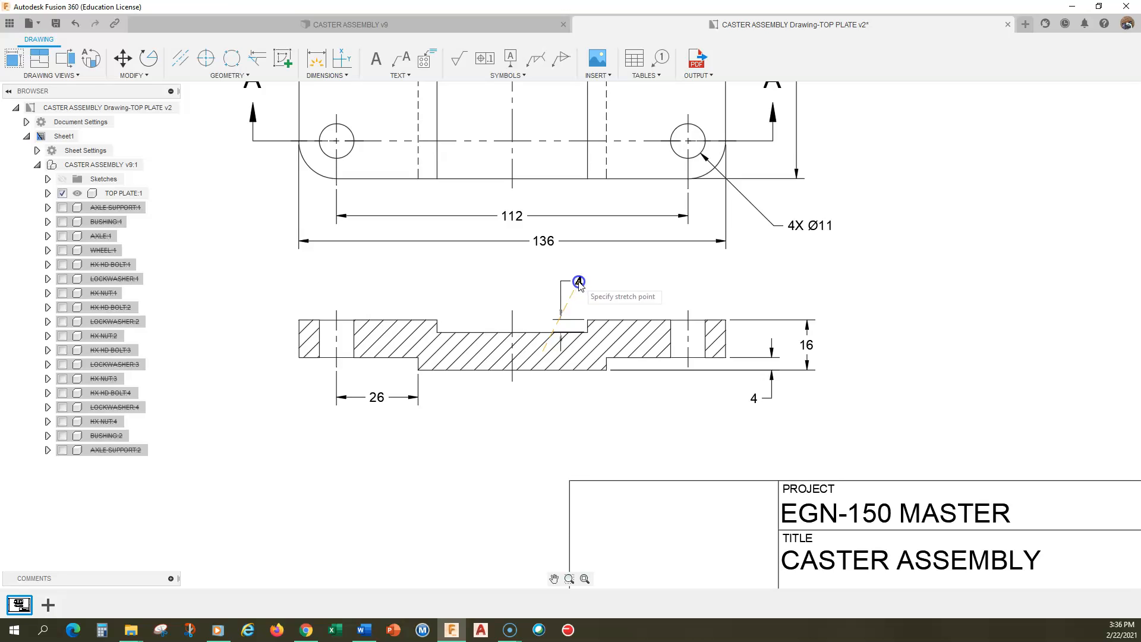
{"action": "left_click", "coordinate": [579, 282]}
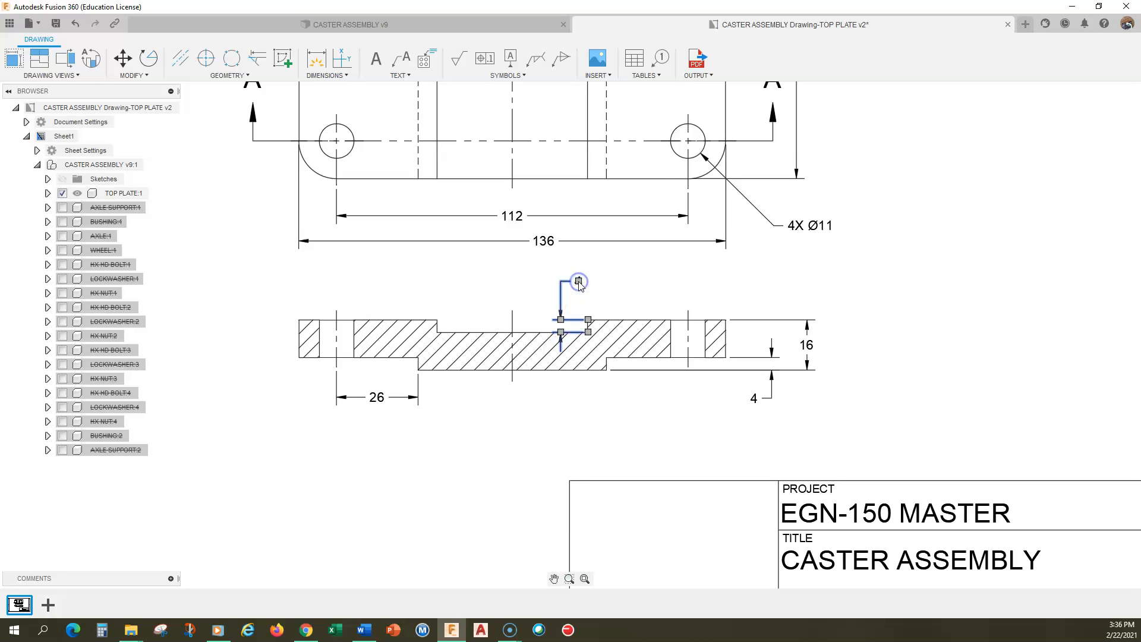
{"action": "left_click", "coordinate": [498, 300]}
{"action": "left_click", "coordinate": [437, 179]}
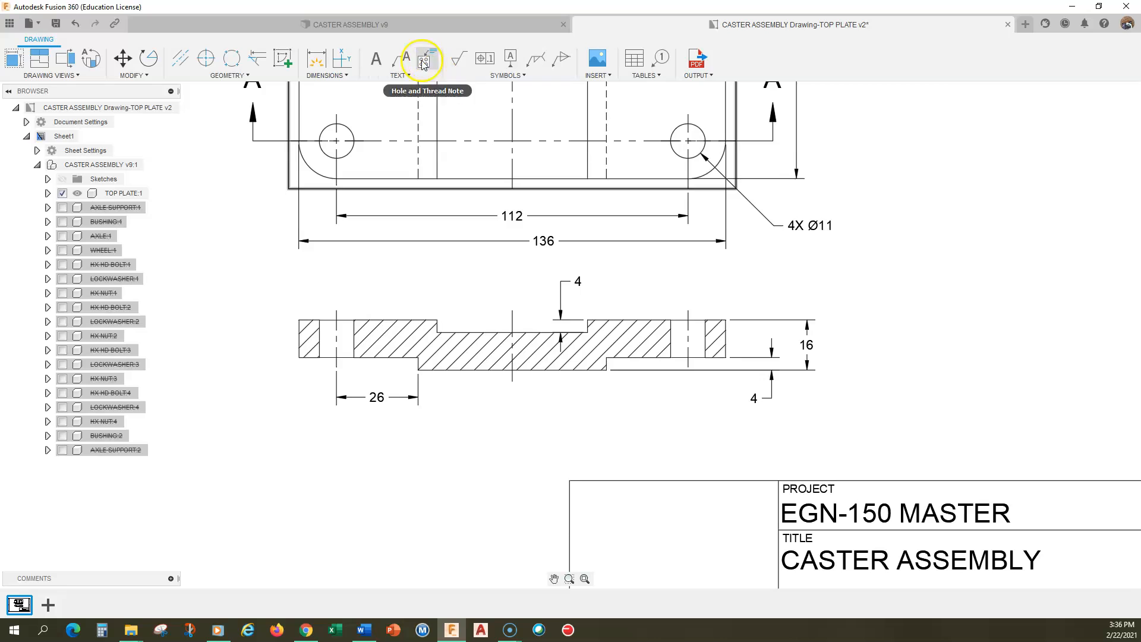
Step: Try to dimension the recess depth between the recess floor corner and the plate's upper-right corner, and undo the placed dimension
{"action": "left_click", "coordinate": [327, 76]}
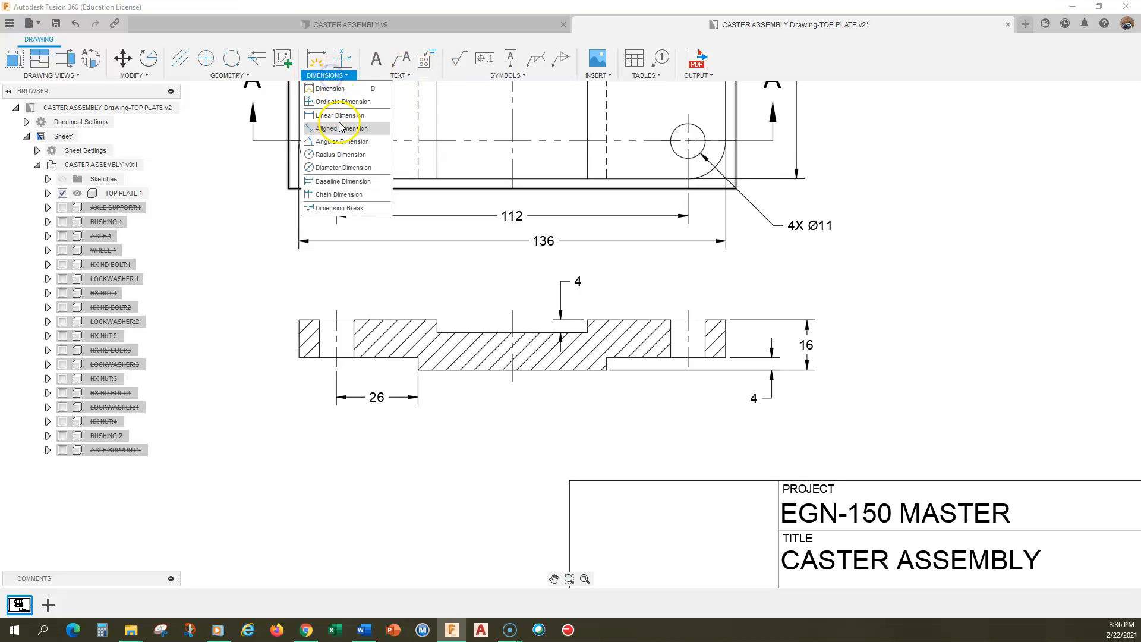
{"action": "left_click", "coordinate": [333, 115]}
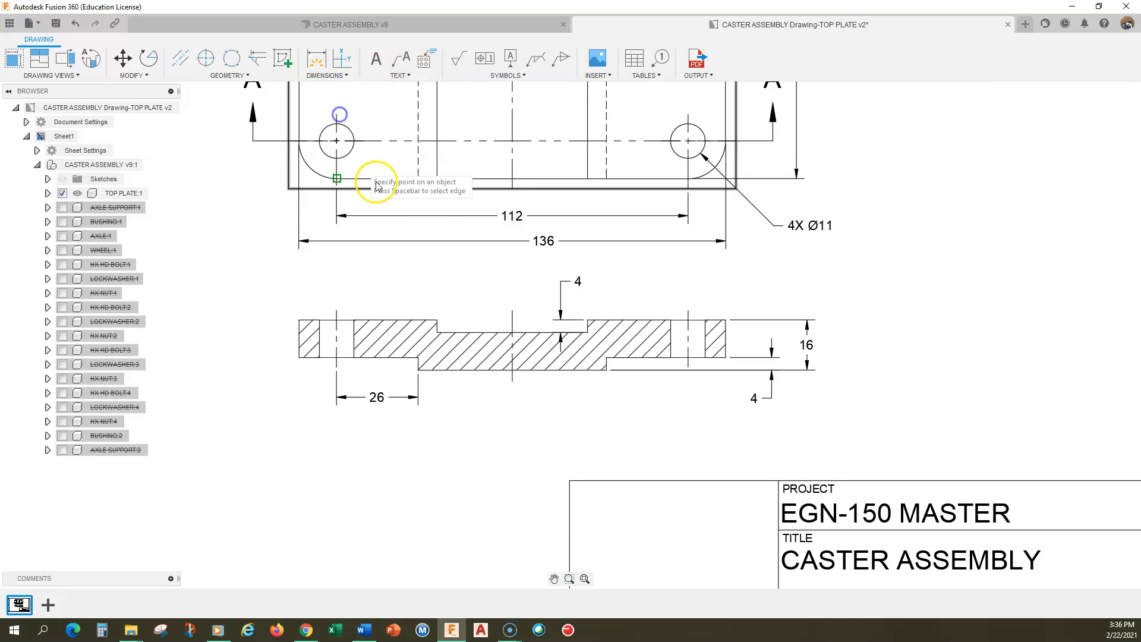
{"action": "left_click", "coordinate": [587, 333]}
{"action": "left_click", "coordinate": [726, 320]}
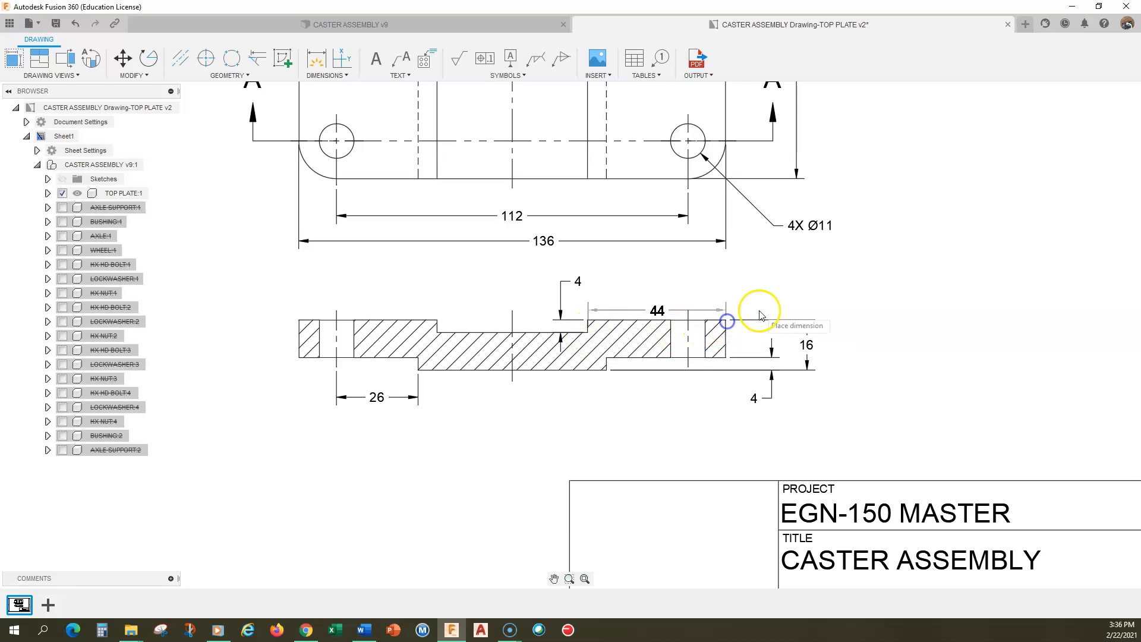
{"action": "left_click", "coordinate": [588, 334]}
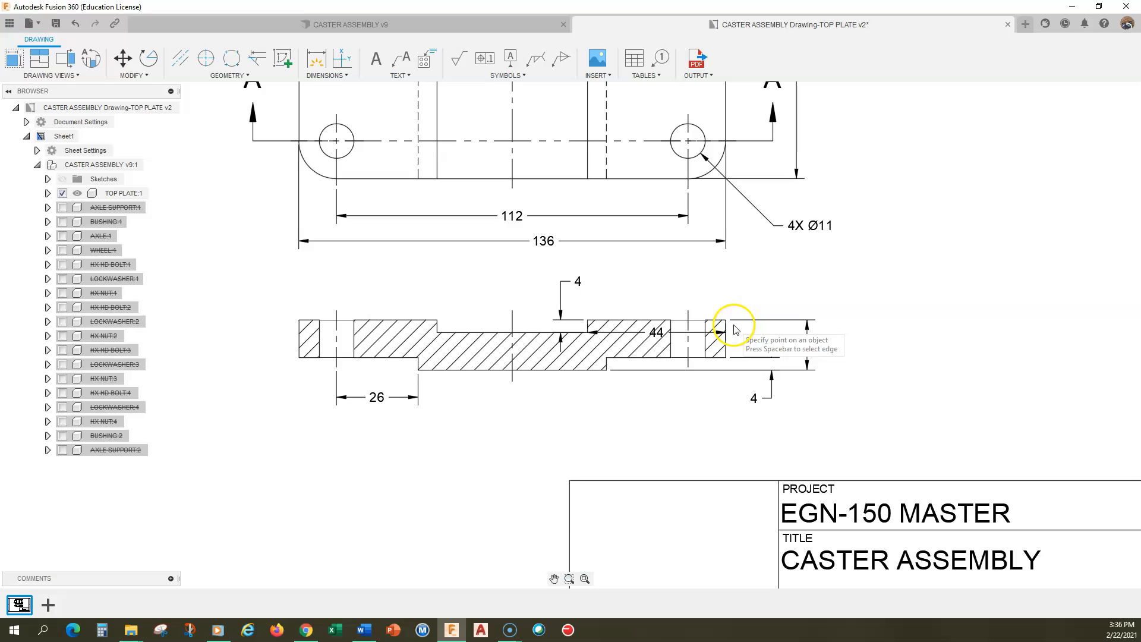
{"action": "left_click", "coordinate": [76, 25]}
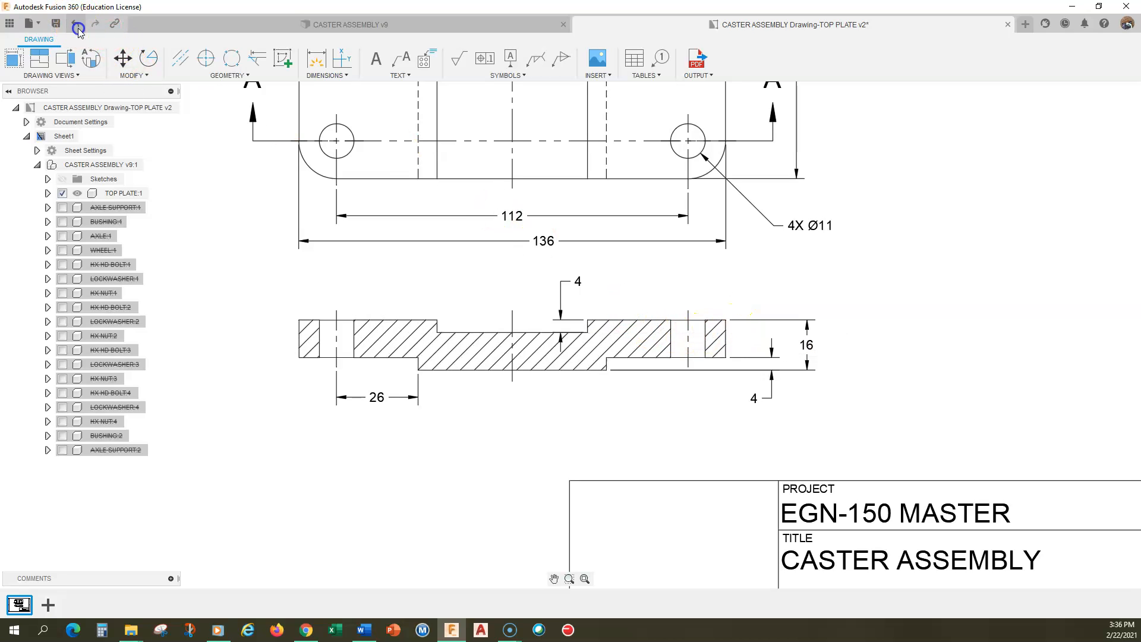
Step: Dimension the recess depth from the plate's upper-right corner to the recess floor corner, placed beside the plate's right edge
{"action": "left_click", "coordinate": [326, 75]}
{"action": "left_click", "coordinate": [336, 117]}
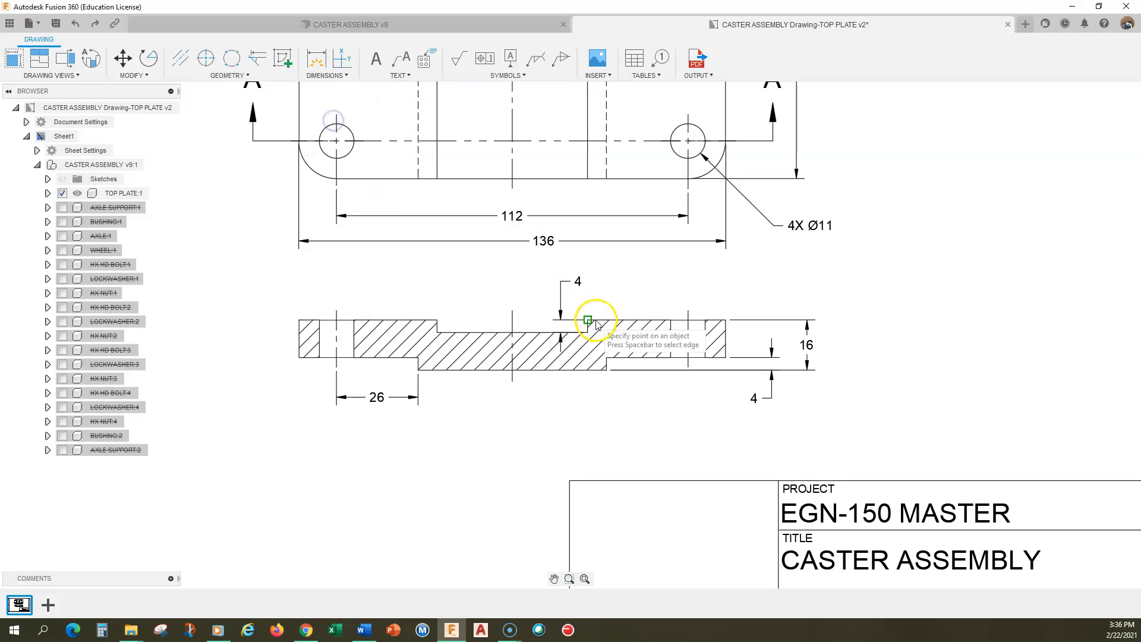
{"action": "left_click", "coordinate": [725, 321]}
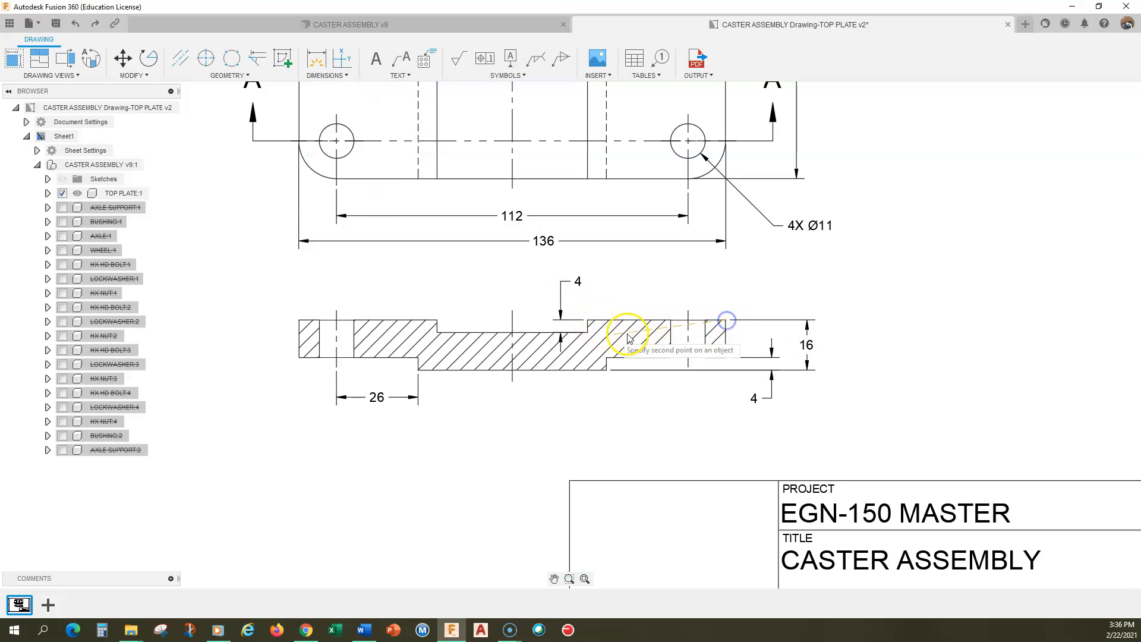
{"action": "left_click", "coordinate": [588, 333]}
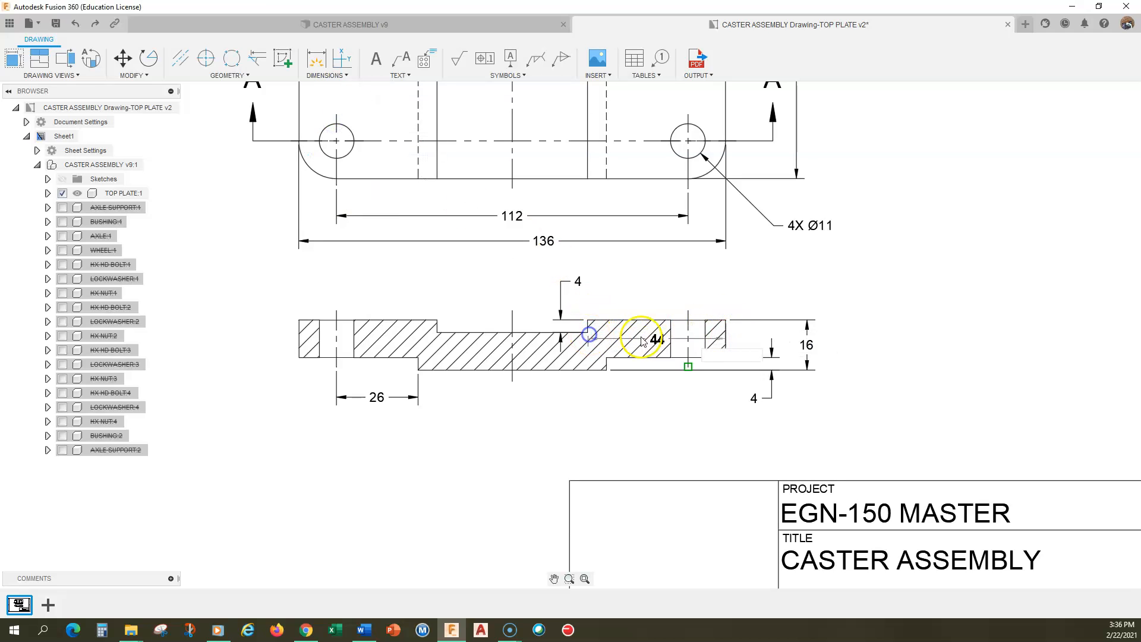
{"action": "left_click", "coordinate": [763, 331]}
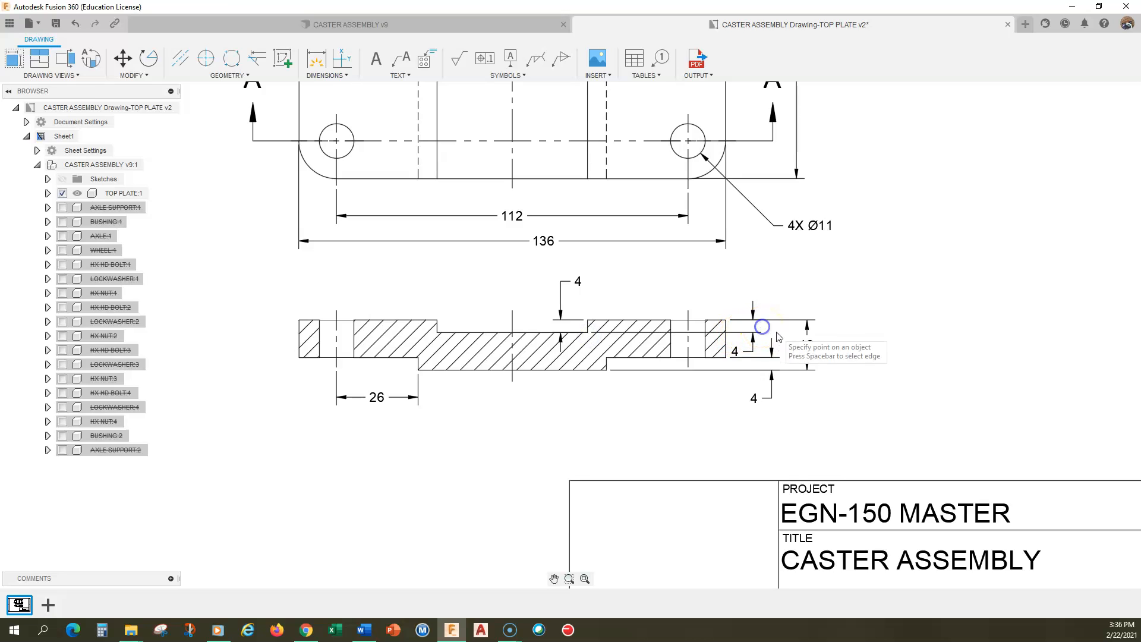
Step: Move the text of the recess-depth dimension beside the plate's right edge to above its extension lines
{"action": "left_click", "coordinate": [736, 352]}
{"action": "left_click", "coordinate": [737, 354]}
{"action": "left_click", "coordinate": [775, 287]}
{"action": "left_click", "coordinate": [849, 291]}
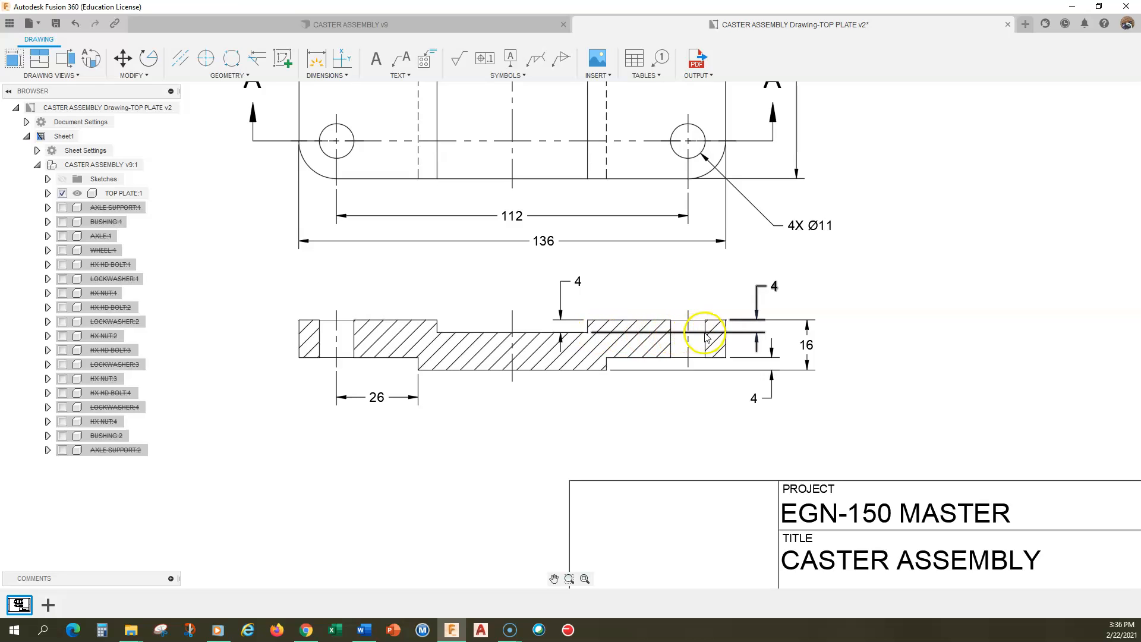
Step: Delete the duplicate recess-depth dimension beside the plate's right edge, keeping the one above the recess
{"action": "left_click", "coordinate": [762, 338]}
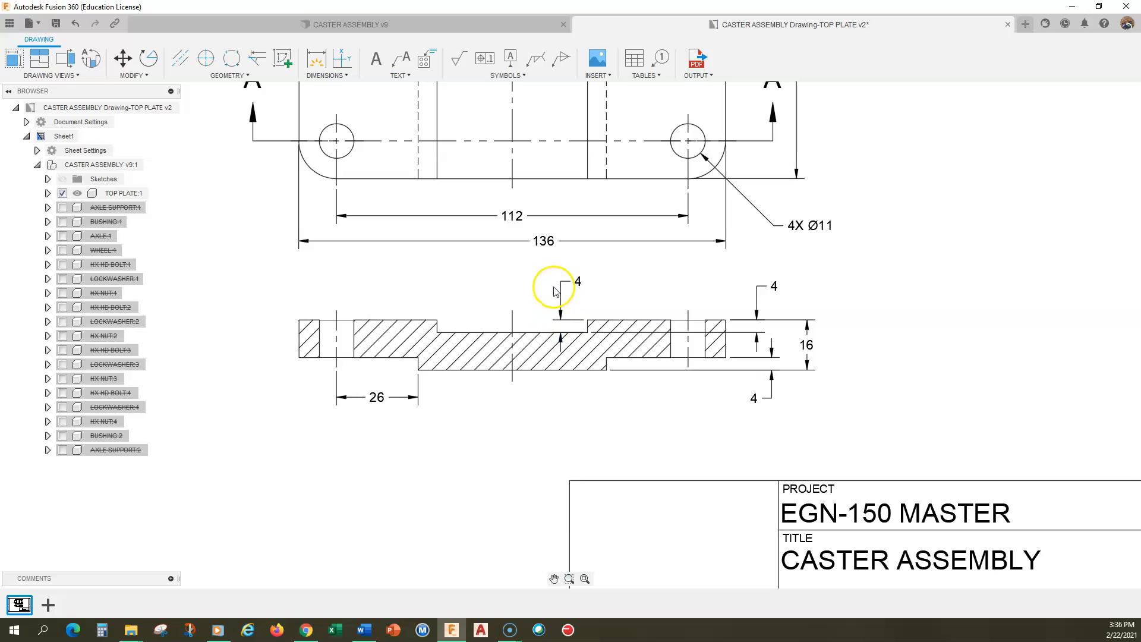
{"action": "left_click", "coordinate": [758, 291]}
{"action": "key", "text": "Delete"}
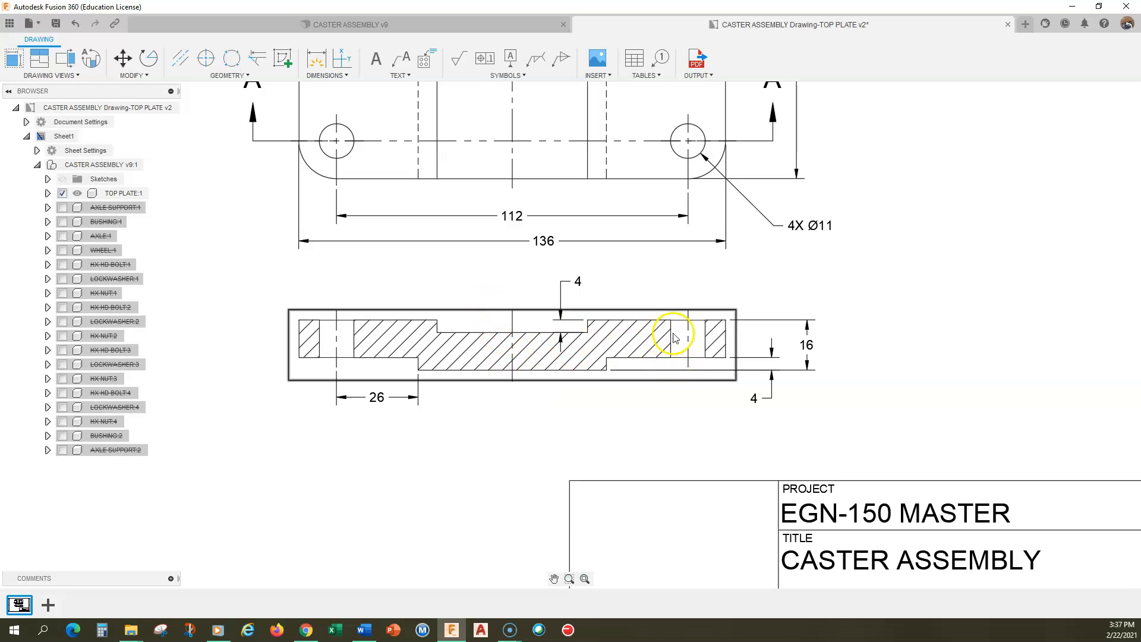
Step: Move the top view's overall height dimension farther outward to make room for a hole-spacing dimension
{"action": "mouse_move", "coordinate": [885, 276]}
{"action": "middle_mouse_down"}
{"action": "mouse_move", "coordinate": [852, 507]}
{"action": "mouse_move", "coordinate": [851, 427]}
{"action": "middle_mouse_up"}
{"action": "scroll", "coordinate": [851, 497], "scroll_direction": "down", "scroll_amount": 2}
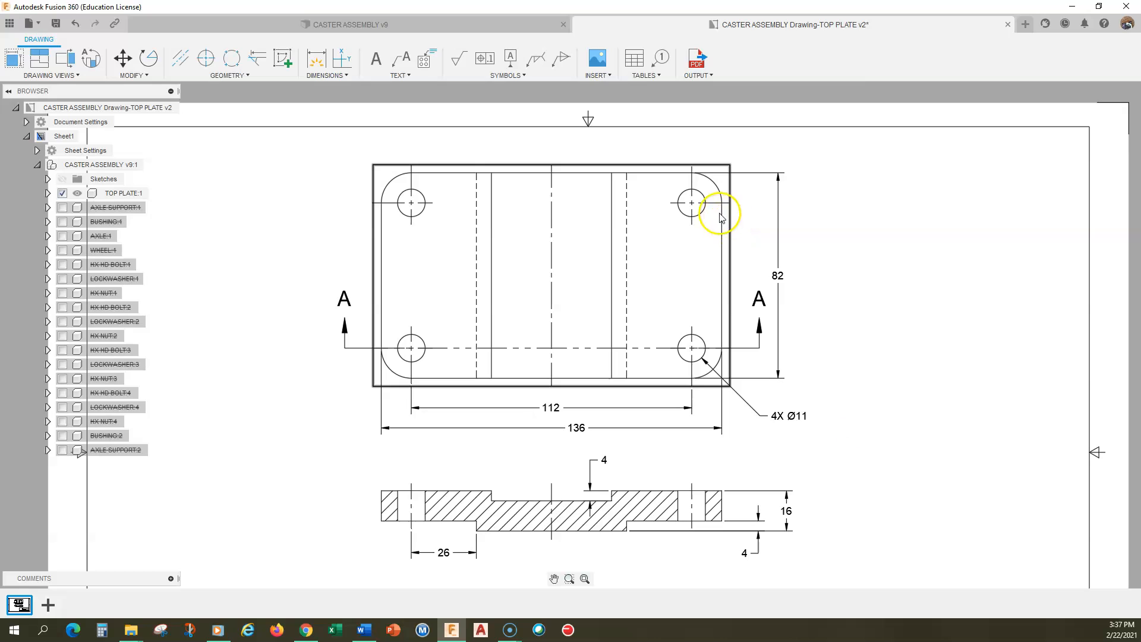
{"action": "left_click", "coordinate": [778, 276]}
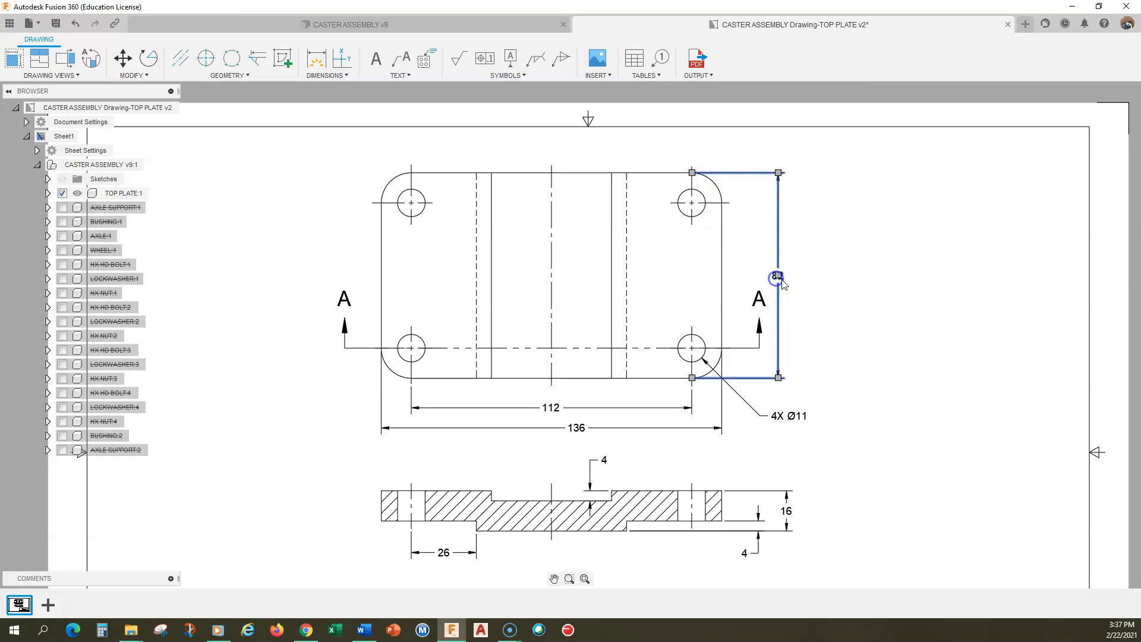
{"action": "left_click_drag", "start_coordinate": [777, 277], "coordinate": [825, 278]}
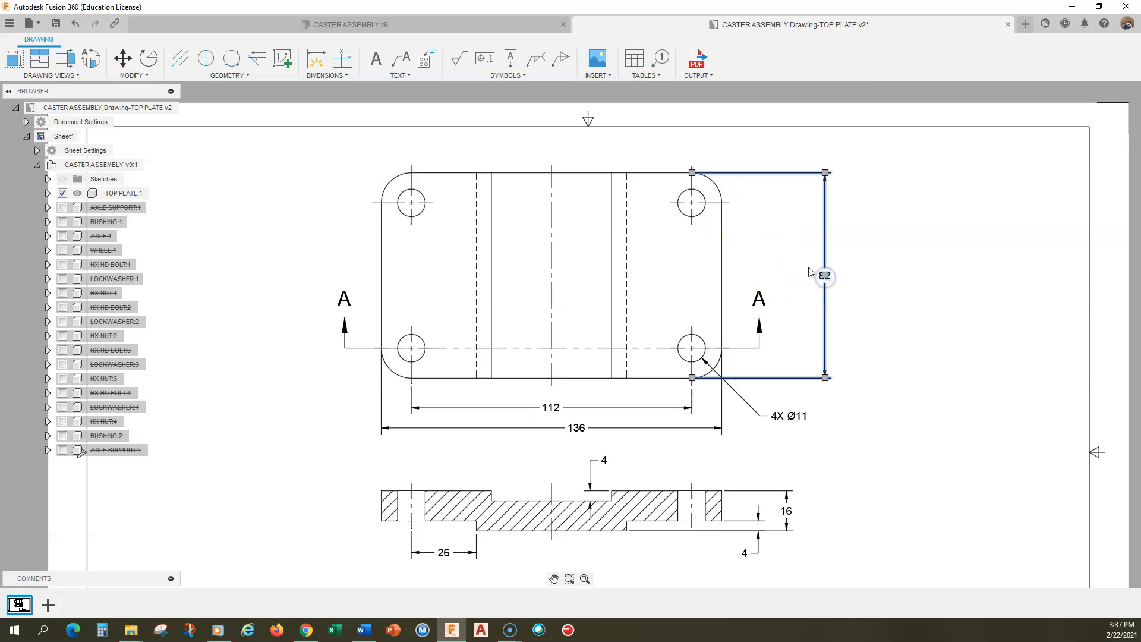
Step: Dimension the vertical hole spacing from the upper-right center mark's end to the section line's end, placed inside the overall height dimension
{"action": "left_click", "coordinate": [326, 75]}
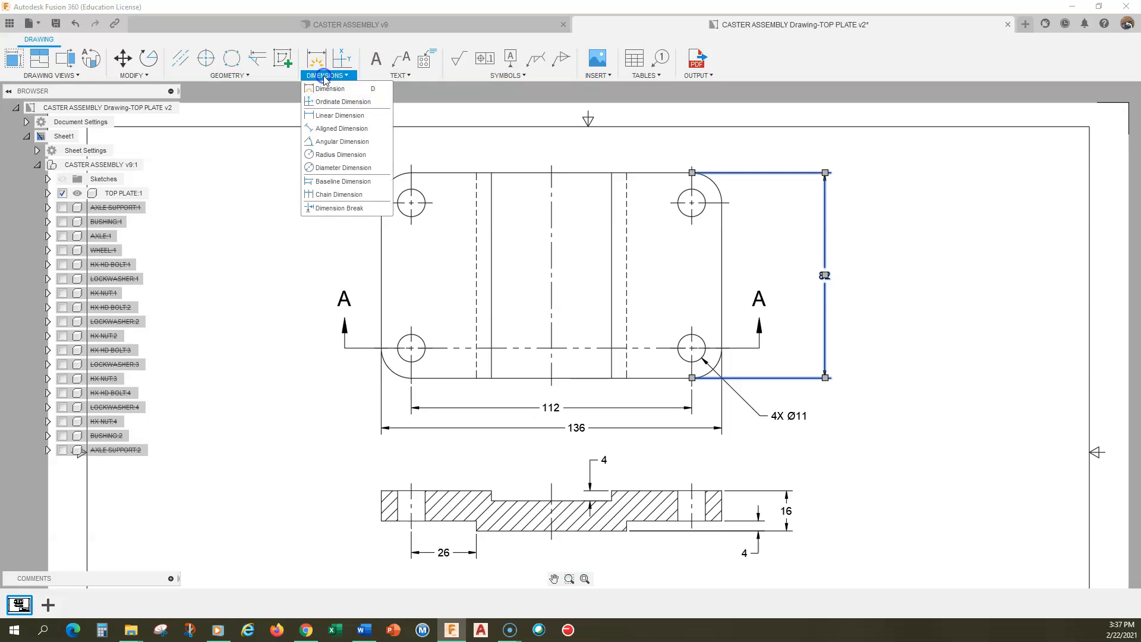
{"action": "left_click", "coordinate": [333, 116]}
{"action": "left_click", "coordinate": [731, 203]}
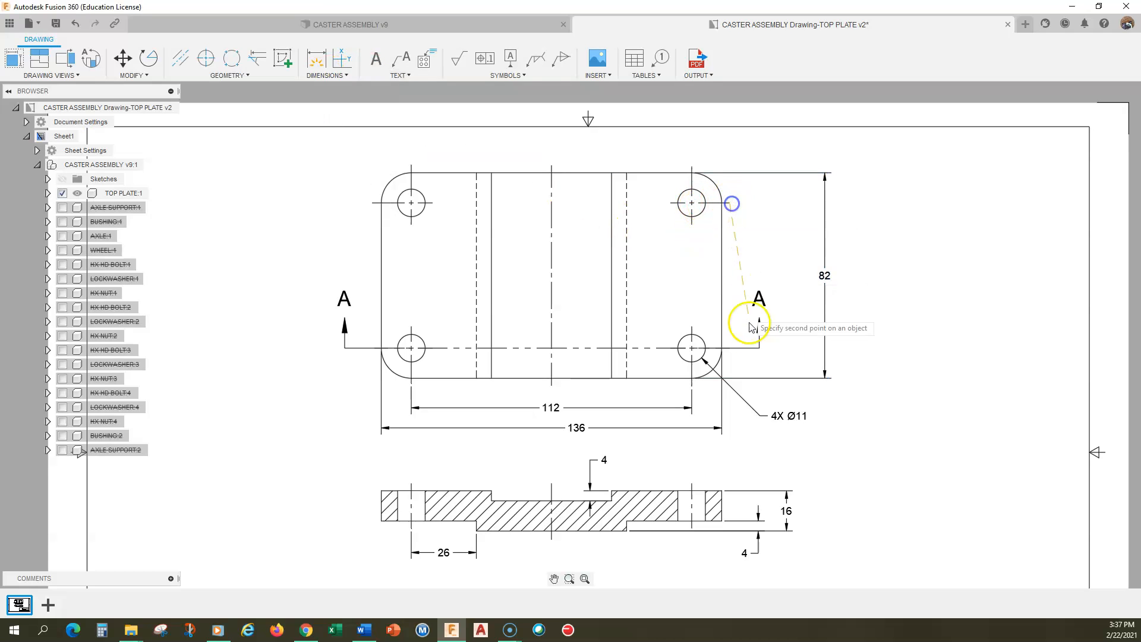
{"action": "left_click", "coordinate": [764, 348]}
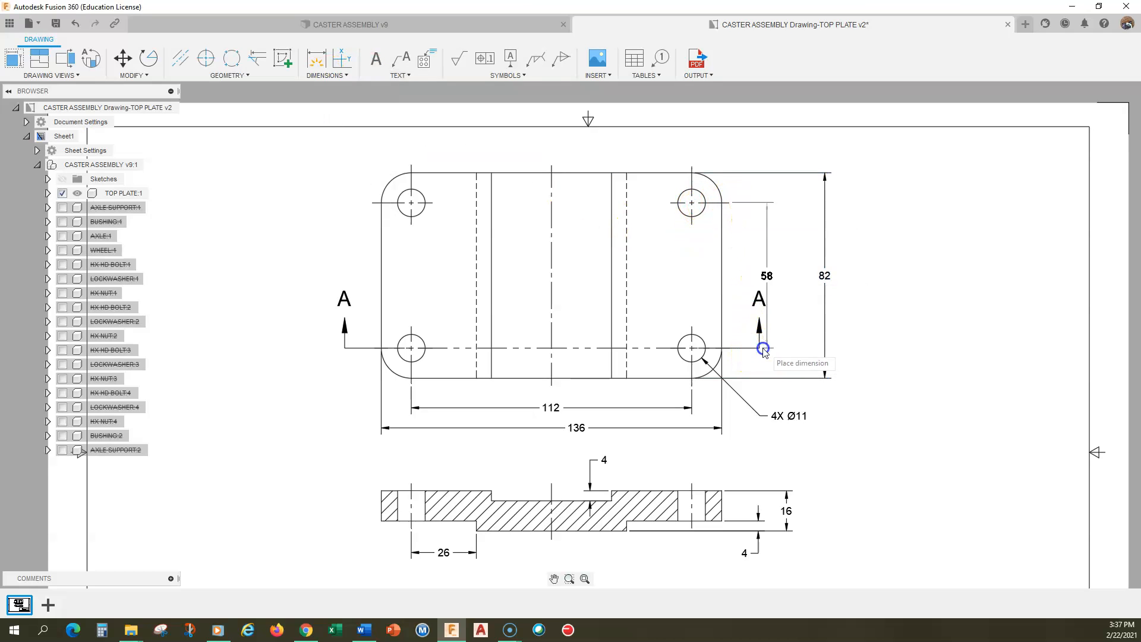
{"action": "left_click", "coordinate": [794, 316]}
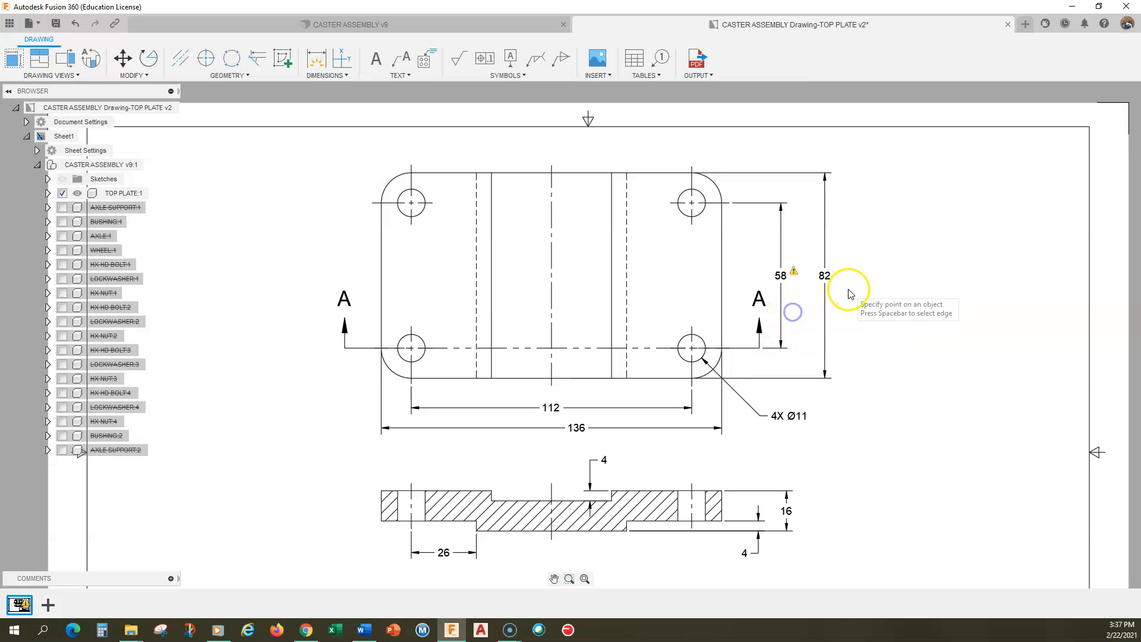
Step: Move the overall height dimension closer to the hole-spacing dimension, with its text staggered slightly lower
{"action": "left_click", "coordinate": [825, 277]}
{"action": "left_click", "coordinate": [825, 277]}
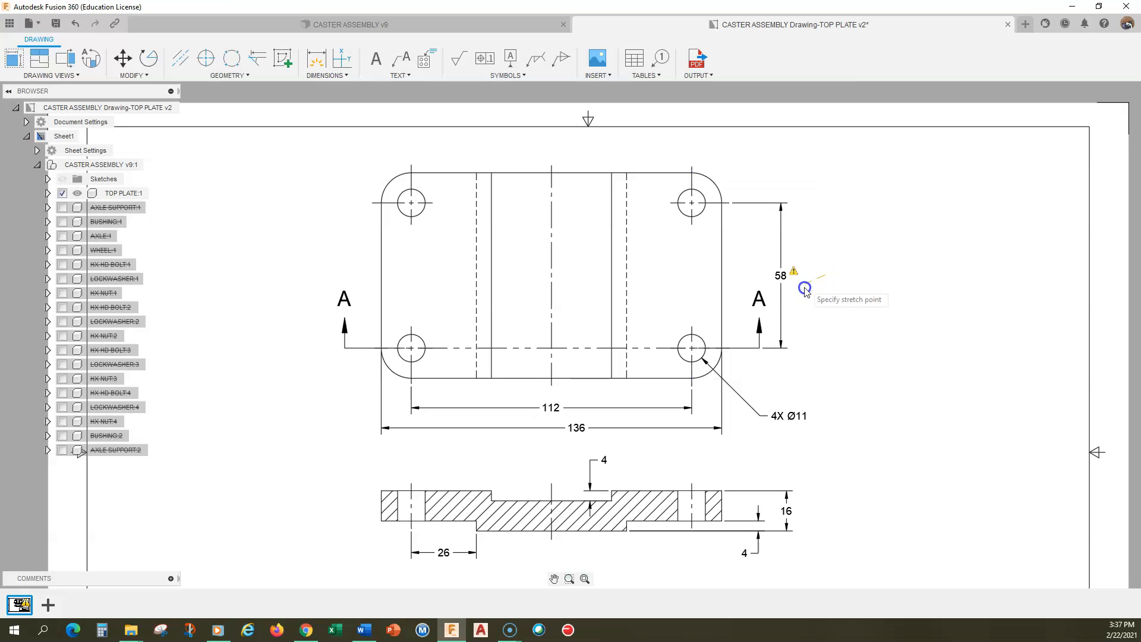
{"action": "left_click", "coordinate": [809, 292]}
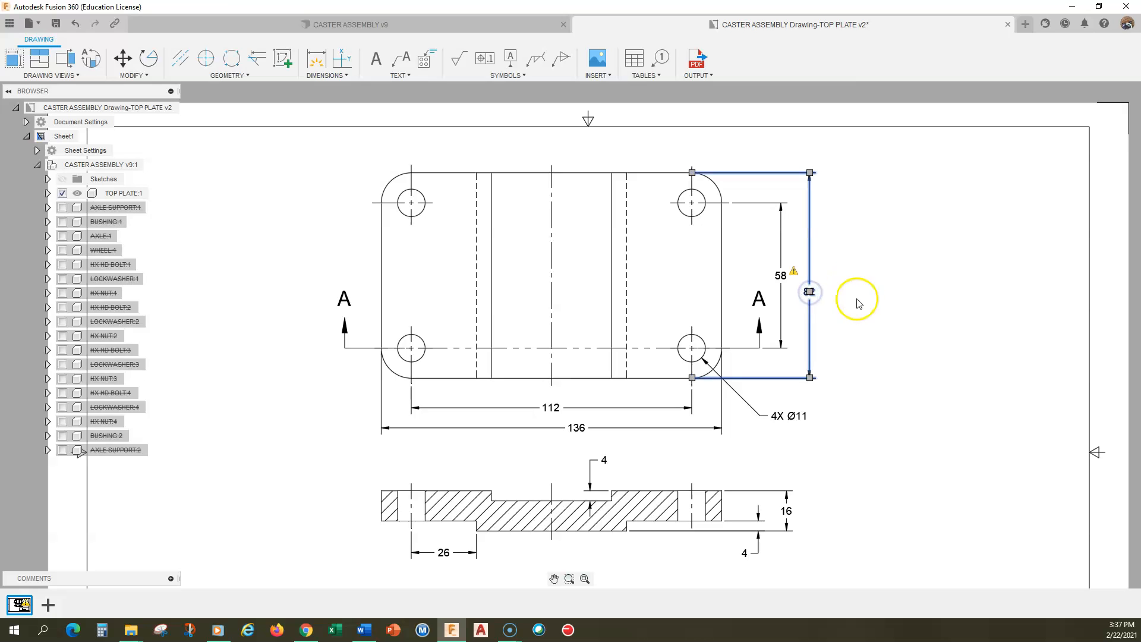
{"action": "key", "text": "Escape"}
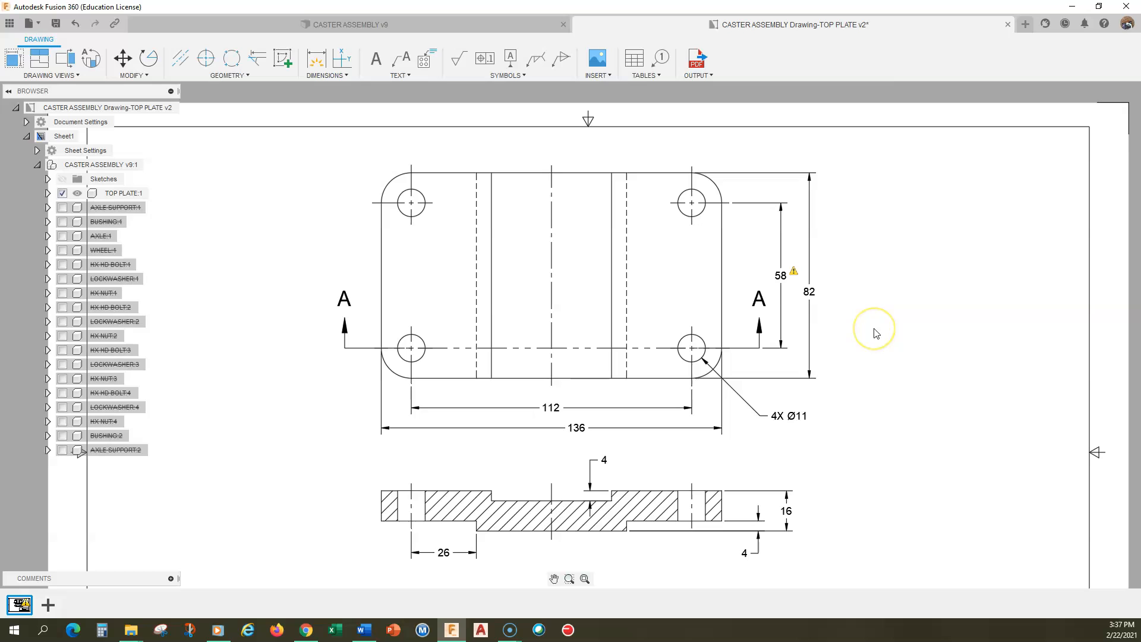
Step: Delete the vertical hole-spacing dimension flagged with the warning symbol
{"action": "left_click", "coordinate": [794, 273]}
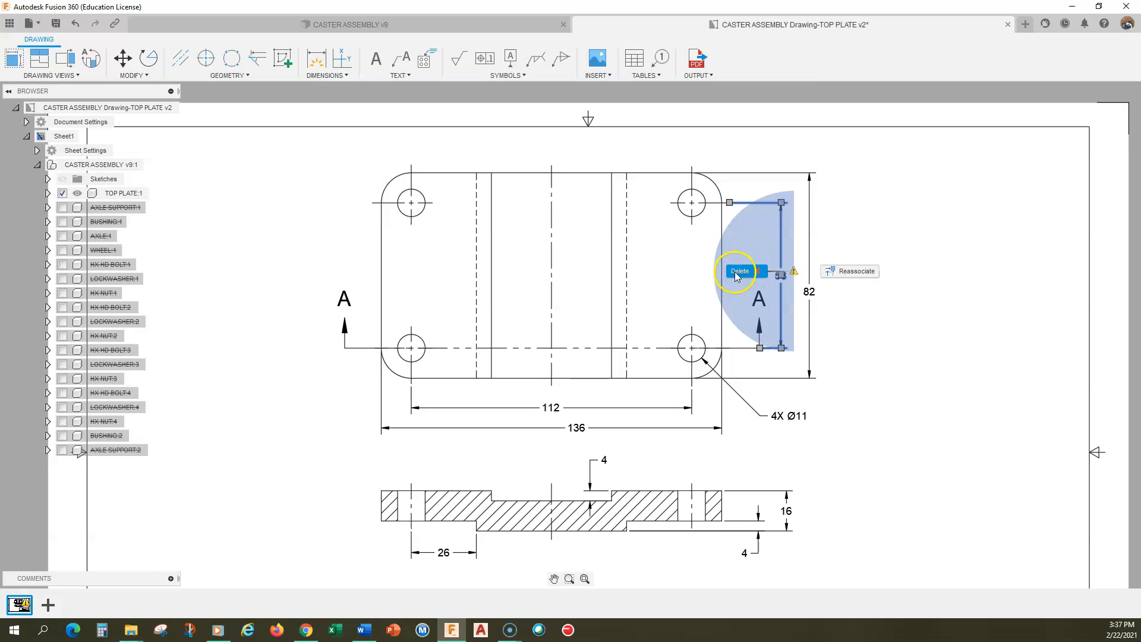
{"action": "left_click", "coordinate": [802, 281]}
{"action": "left_click", "coordinate": [741, 271]}
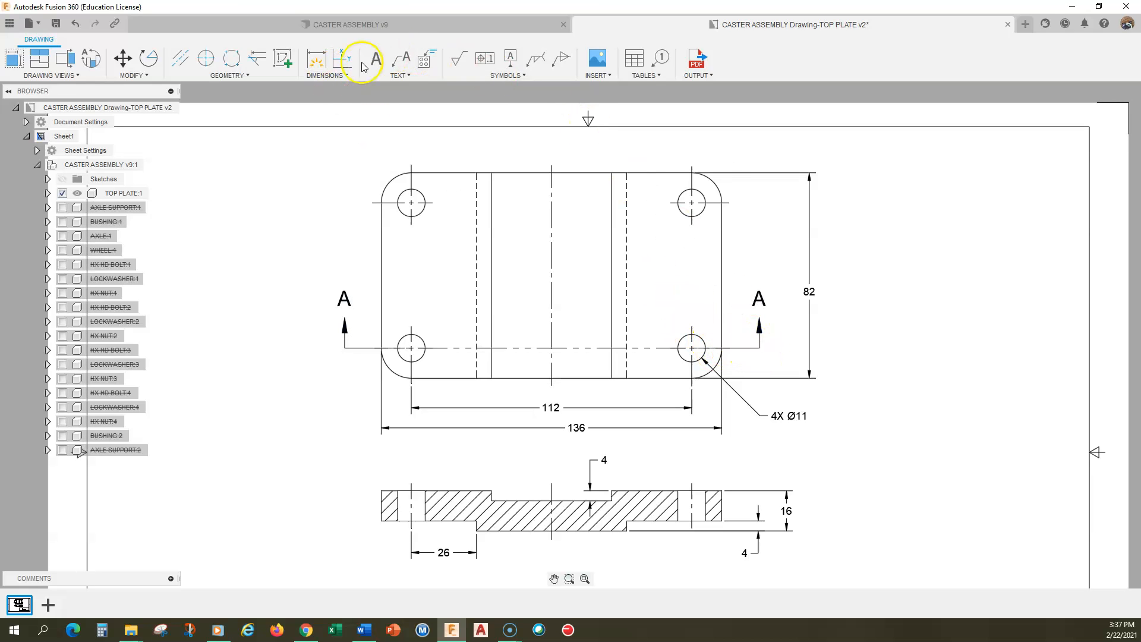
Step: Add a linear dimension for the vertical hole spacing between the right edge's corner-arc endpoints, placed inside the overall height dimension
{"action": "left_click", "coordinate": [335, 79]}
{"action": "left_click", "coordinate": [340, 116]}
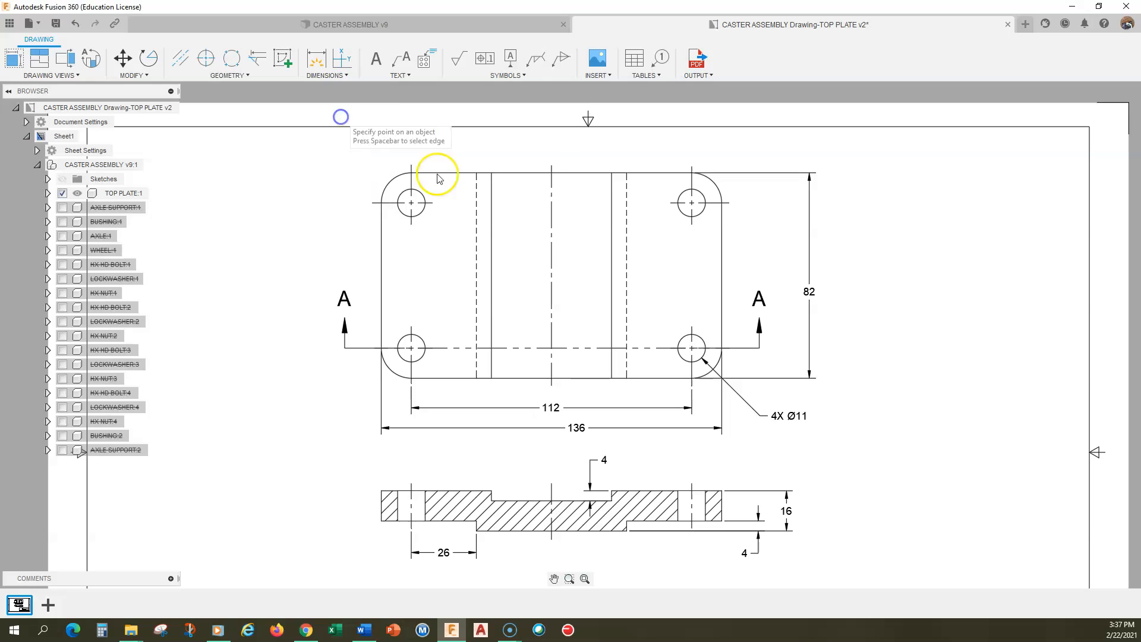
{"action": "left_click", "coordinate": [705, 348]}
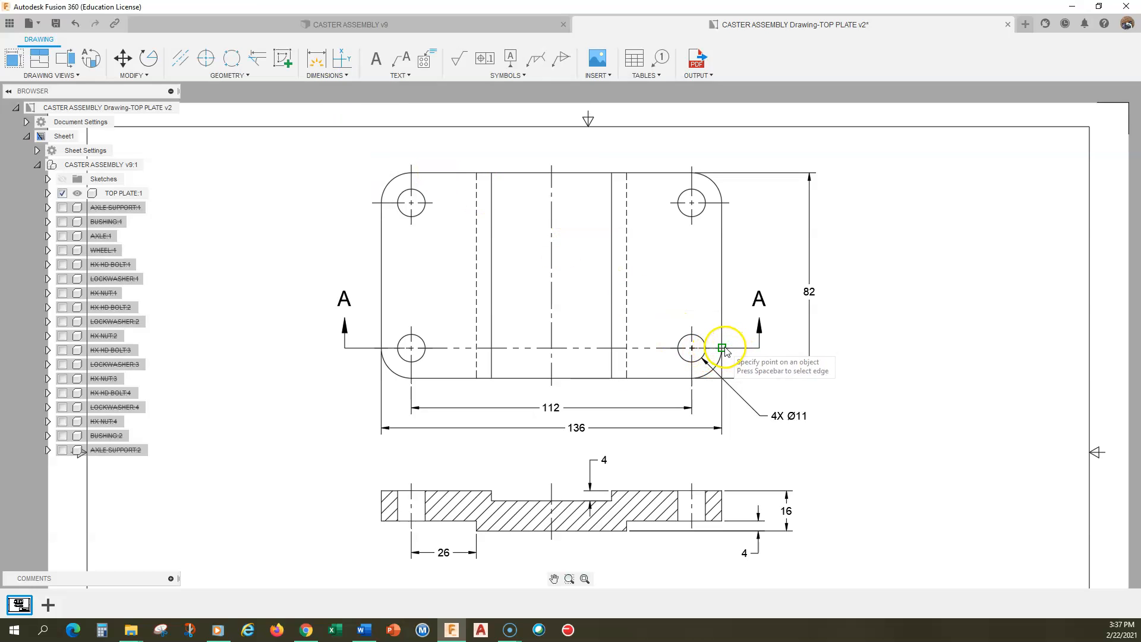
{"action": "left_click", "coordinate": [724, 204]}
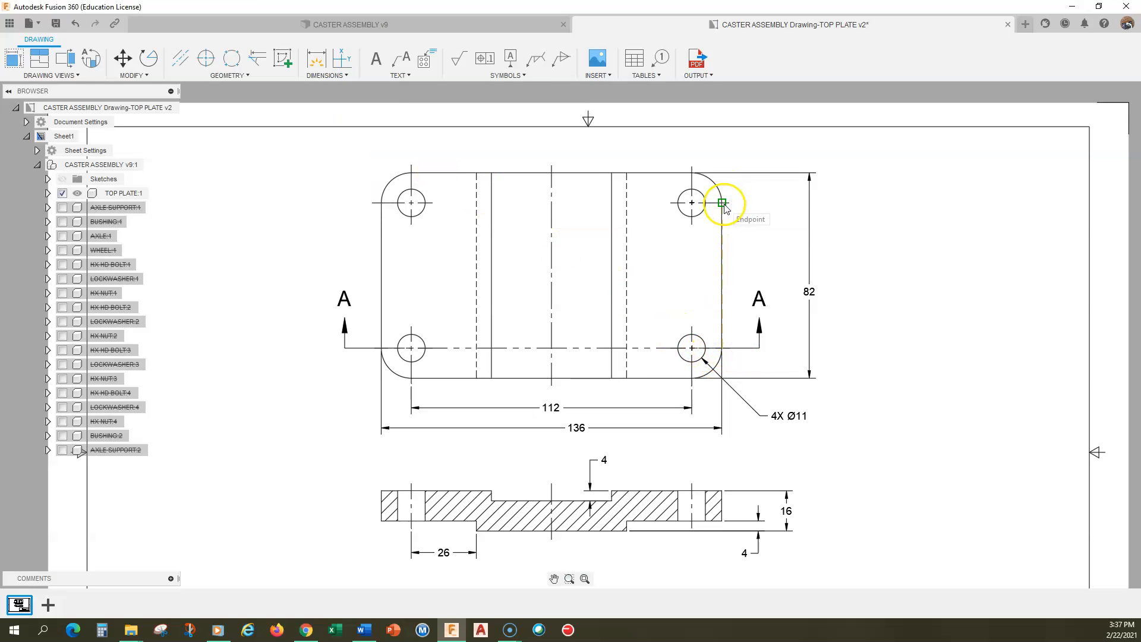
{"action": "left_click", "coordinate": [783, 259]}
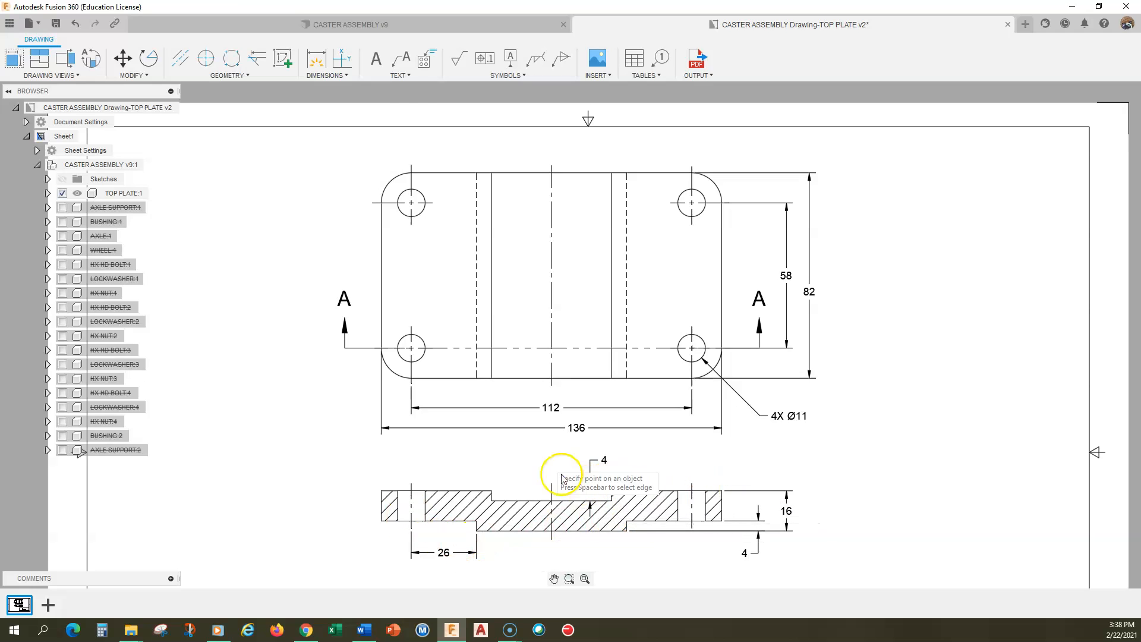
Step: Add a linear dimension for the width of the upper recess in the section view, placed above the recess
{"action": "left_click", "coordinate": [338, 76]}
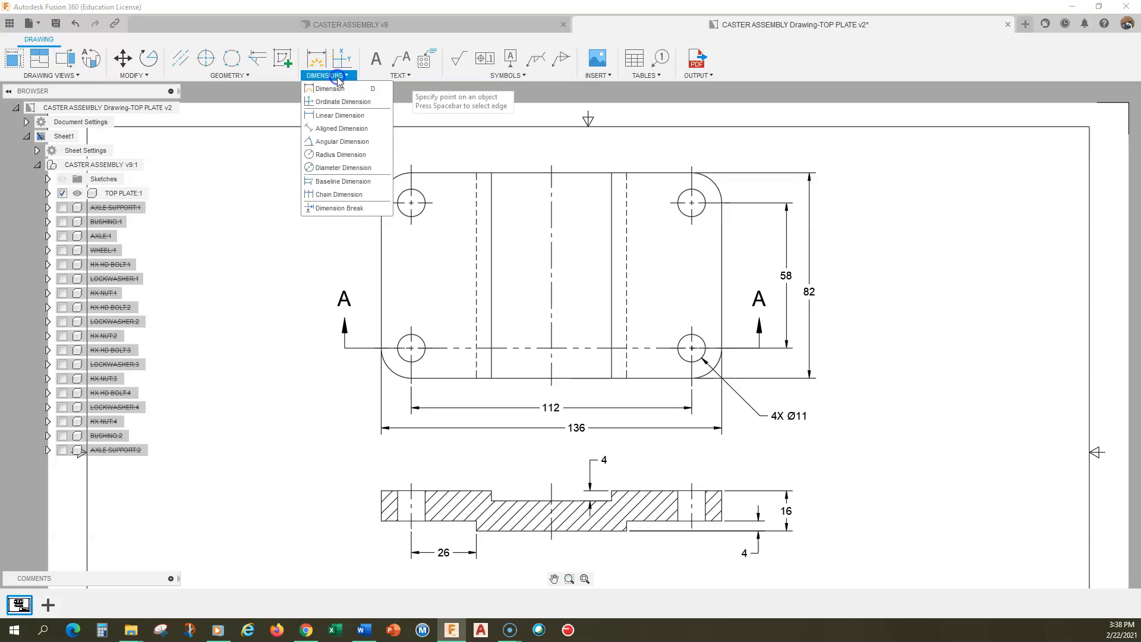
{"action": "left_click", "coordinate": [340, 118]}
{"action": "left_click", "coordinate": [492, 491]}
{"action": "left_click", "coordinate": [612, 491]}
{"action": "left_click", "coordinate": [576, 446]}
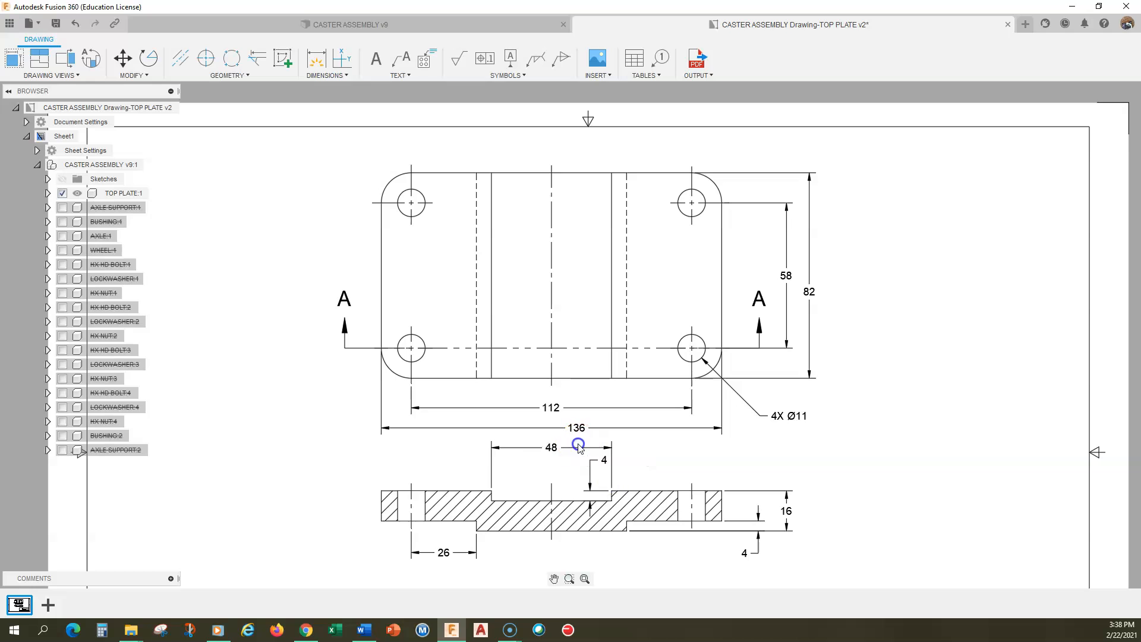
Step: Add a linear dimension from the section view's left edge to the recess's left edge, placed above the view
{"action": "left_click", "coordinate": [318, 60]}
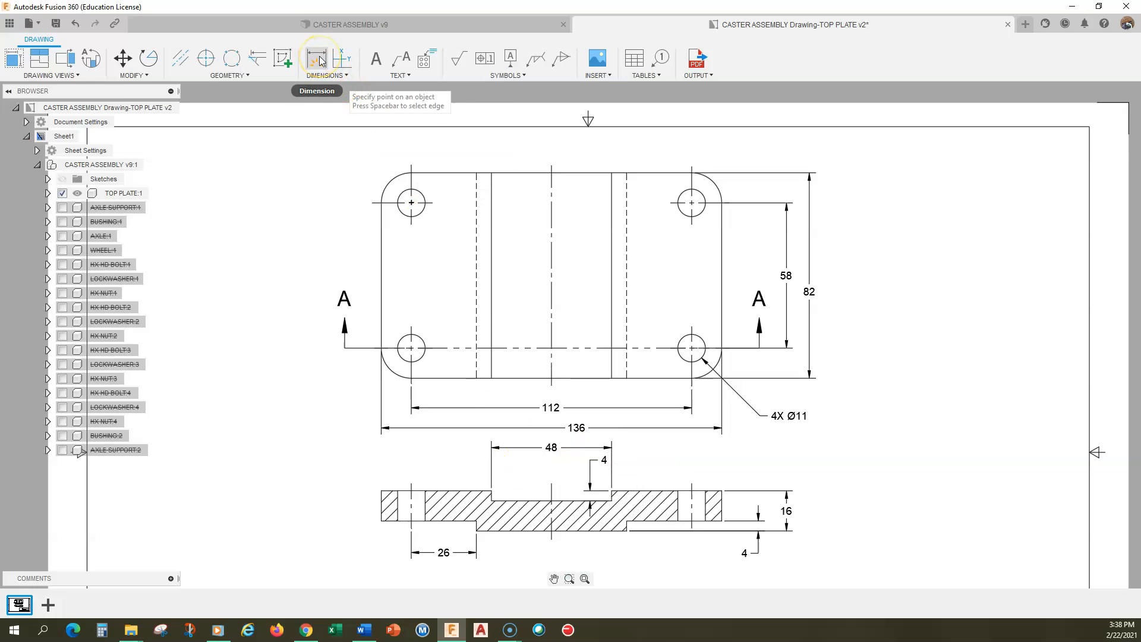
{"action": "left_click", "coordinate": [325, 76]}
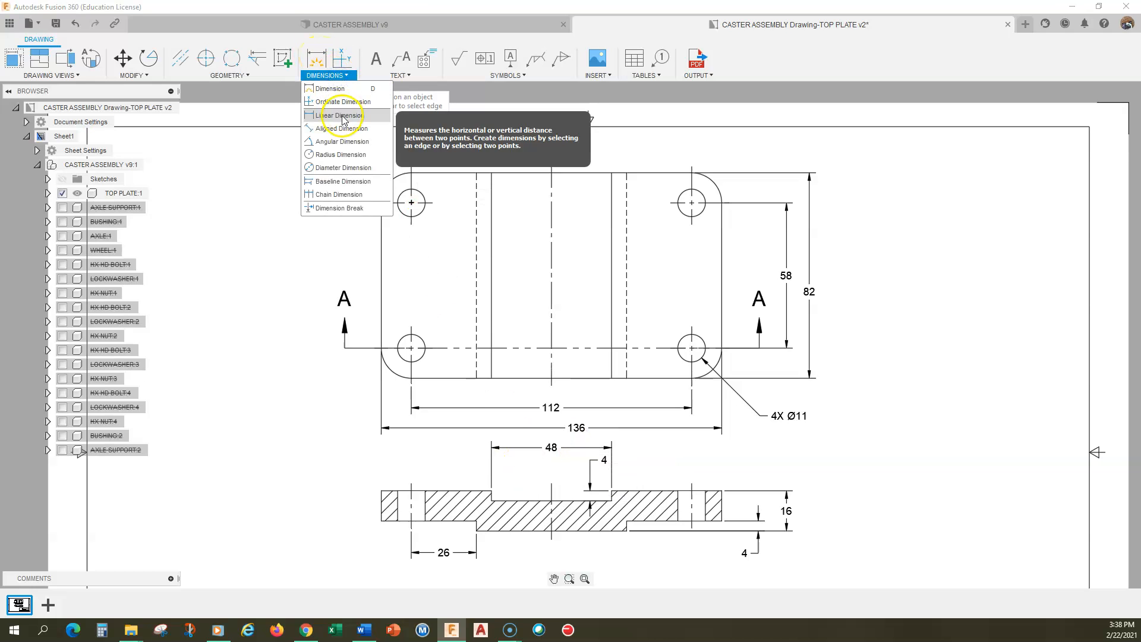
{"action": "left_click", "coordinate": [343, 117]}
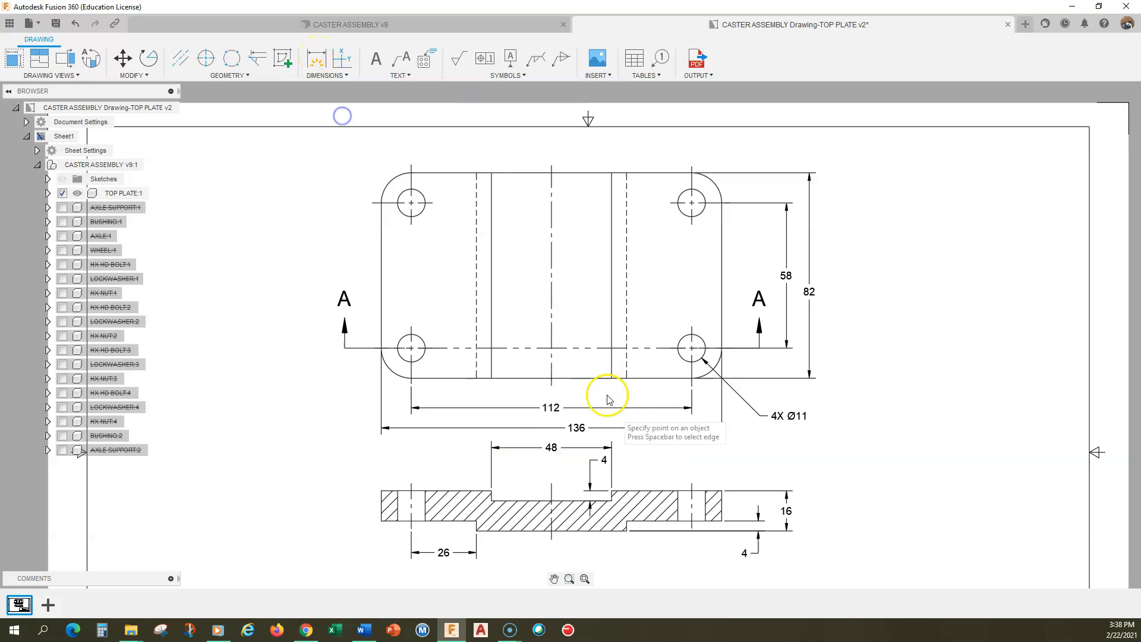
{"action": "left_click", "coordinate": [493, 491]}
{"action": "left_click", "coordinate": [381, 491]}
{"action": "left_click", "coordinate": [378, 461]}
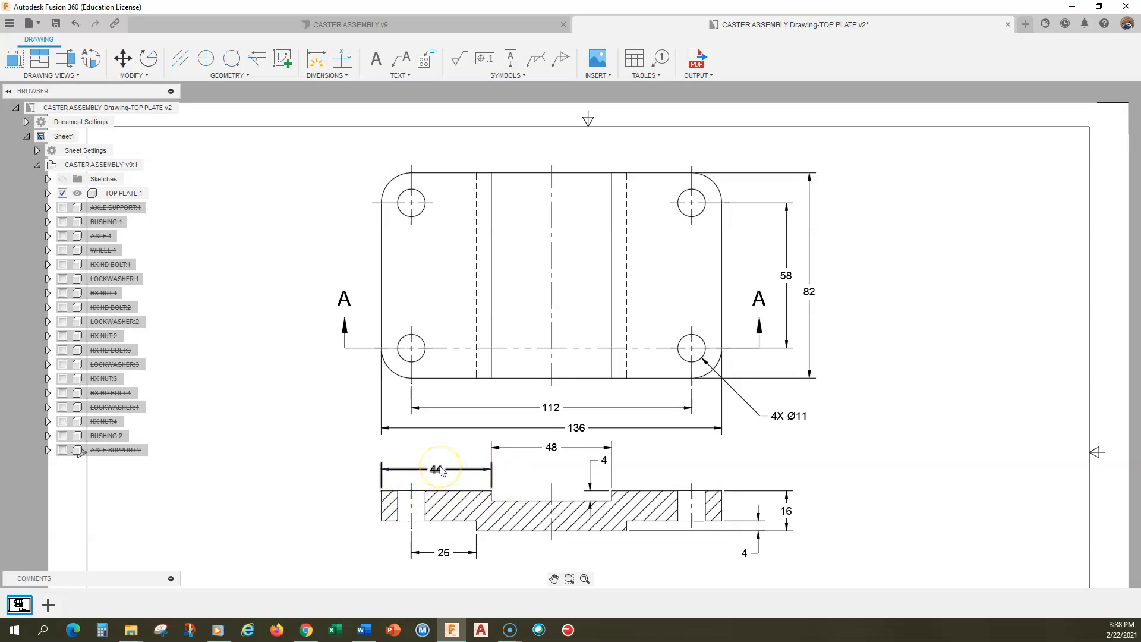
Step: Delete the recess width dimension above the section view
{"action": "left_click", "coordinate": [554, 449]}
{"action": "key", "text": "Delete"}
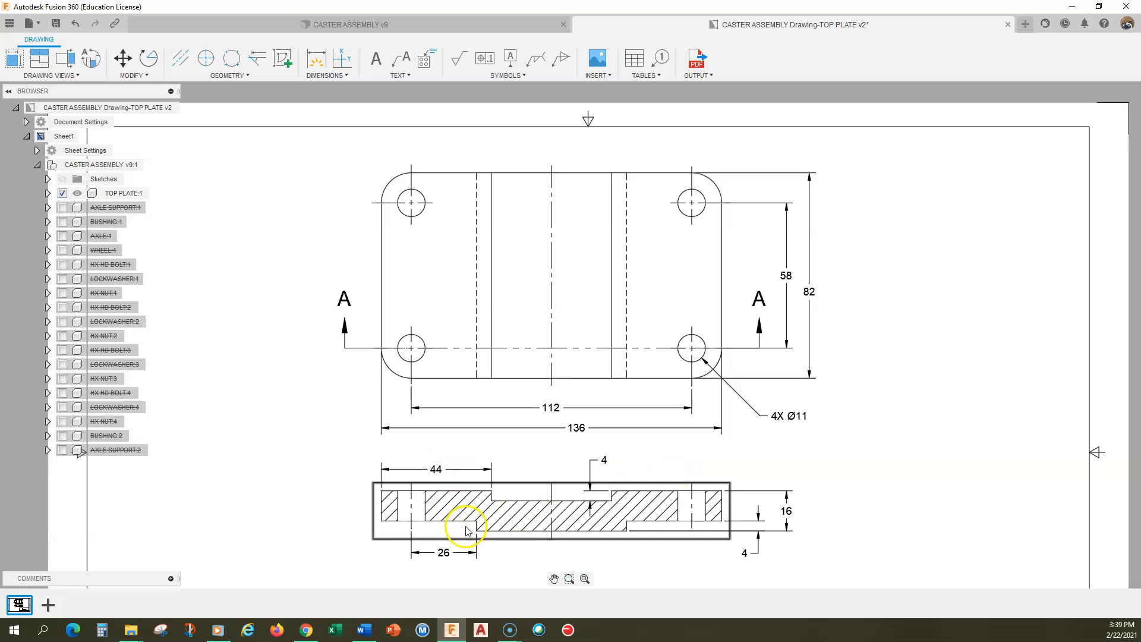
{"action": "left_click", "coordinate": [442, 553]}
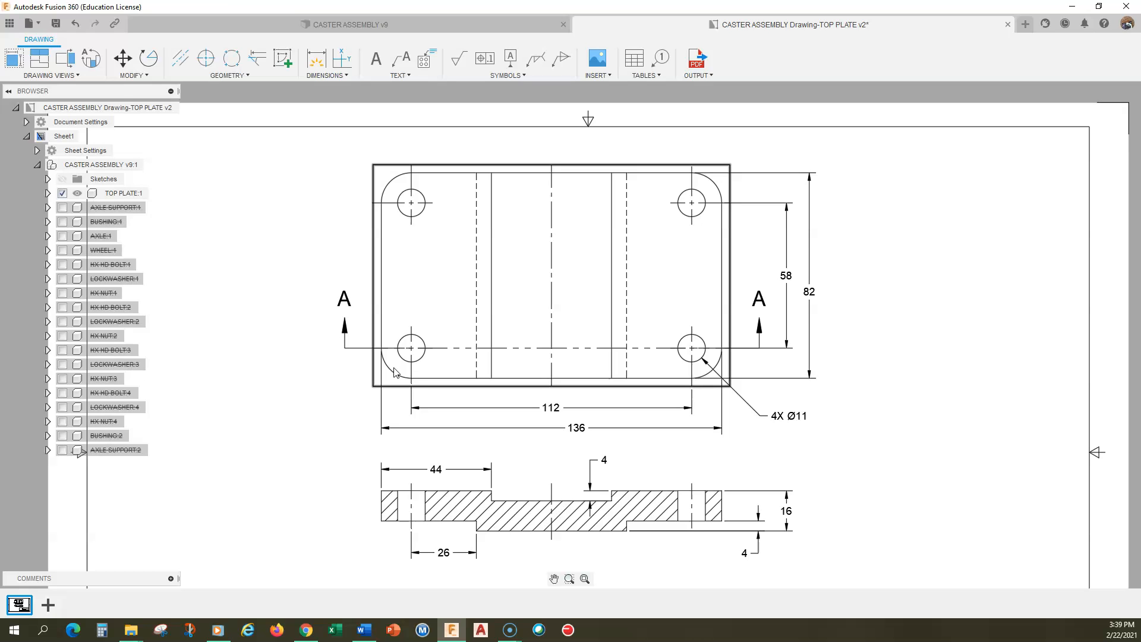
Step: Add a radius dimension to the top view's lower-left corner, placed outside the plate, and prefix its text with 4X
{"action": "left_click", "coordinate": [327, 77]}
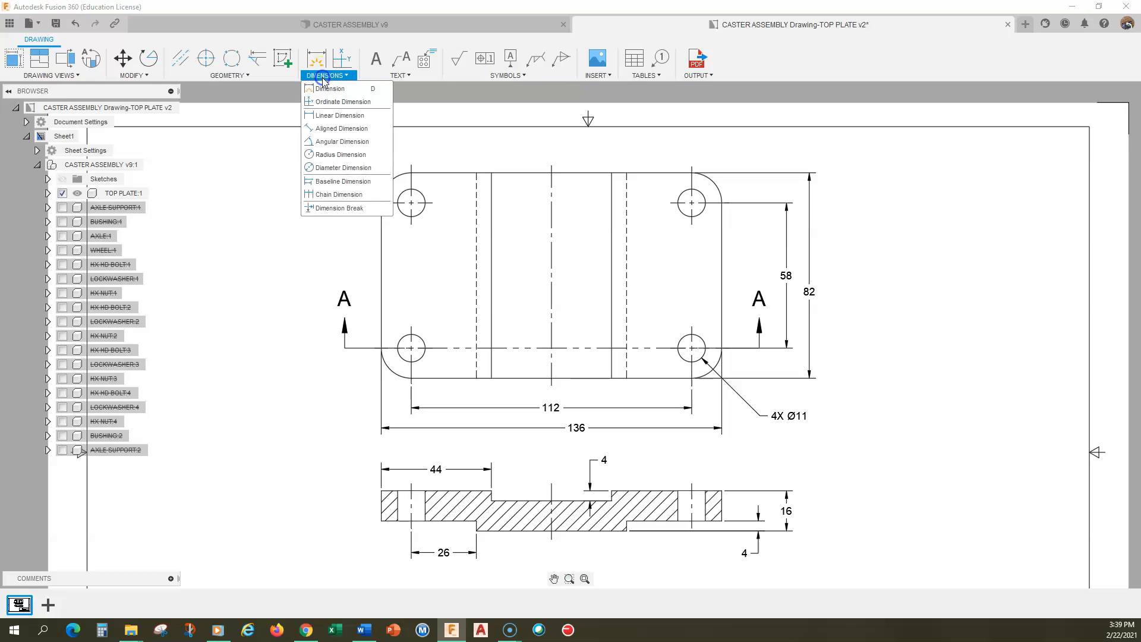
{"action": "left_click", "coordinate": [344, 154]}
{"action": "left_click", "coordinate": [384, 358]}
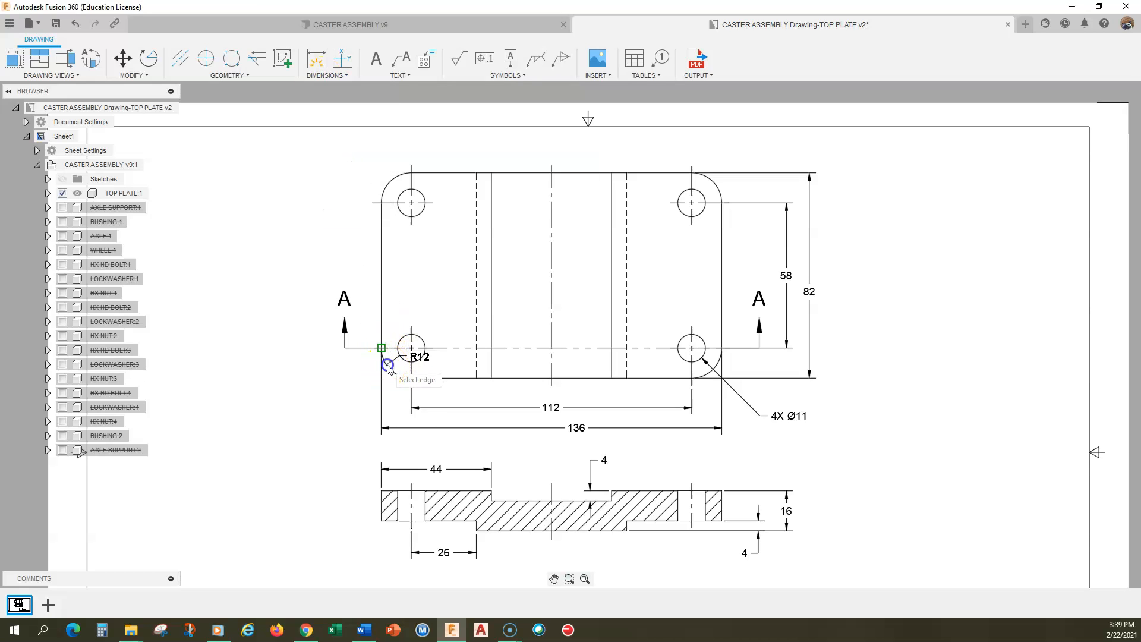
{"action": "left_click", "coordinate": [350, 409]}
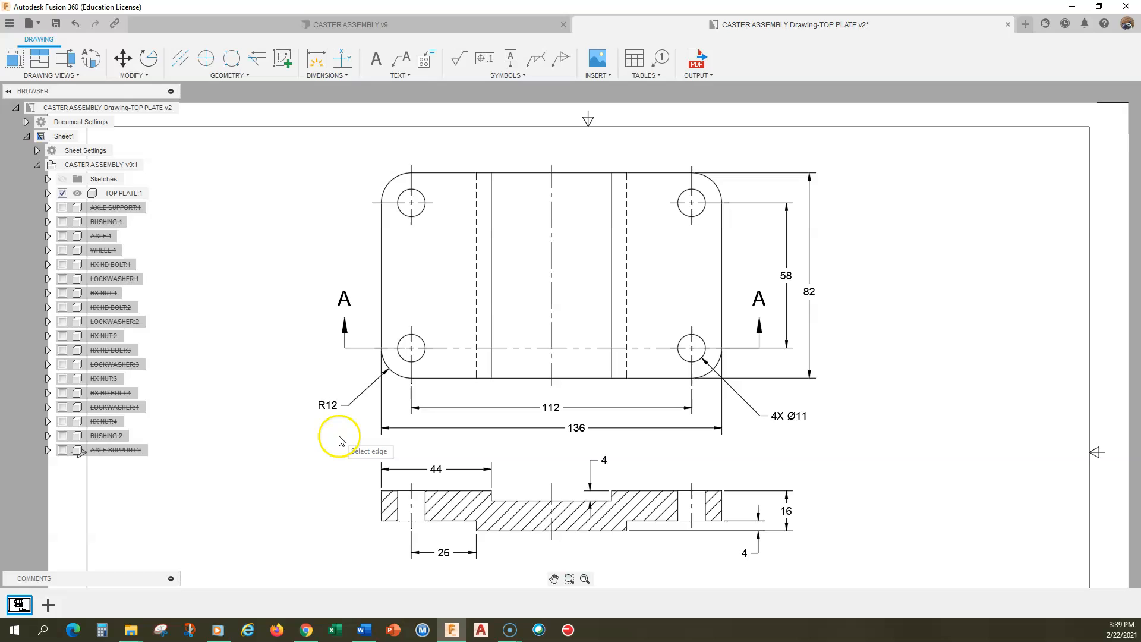
{"action": "double_click", "coordinate": [328, 409]}
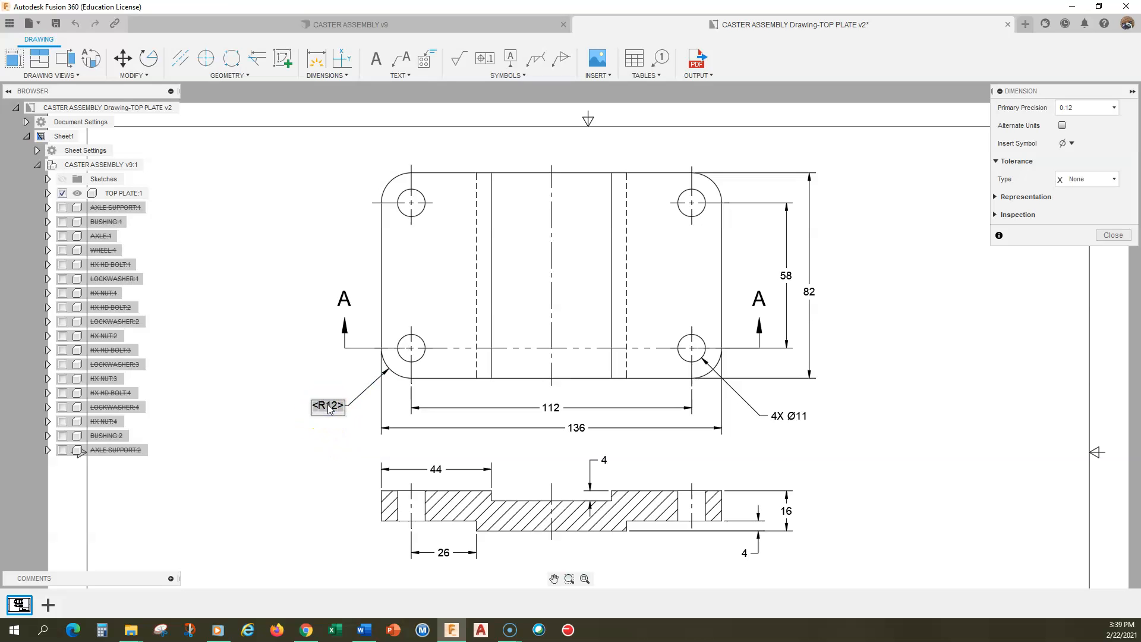
{"action": "type", "text": "4X"}
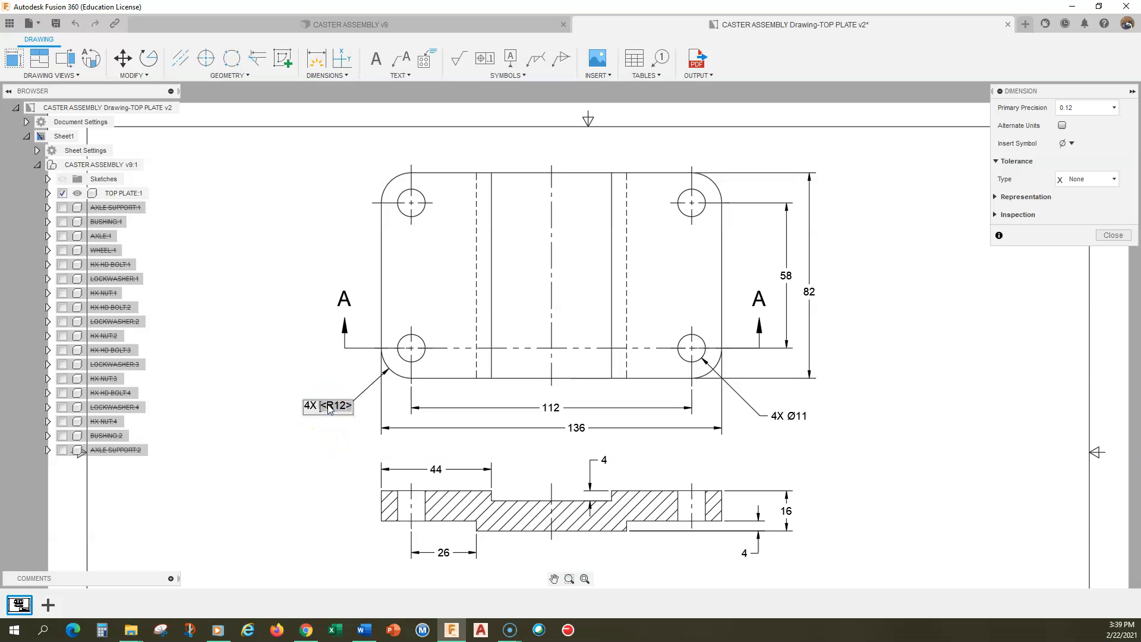
{"action": "left_click", "coordinate": [1111, 236]}
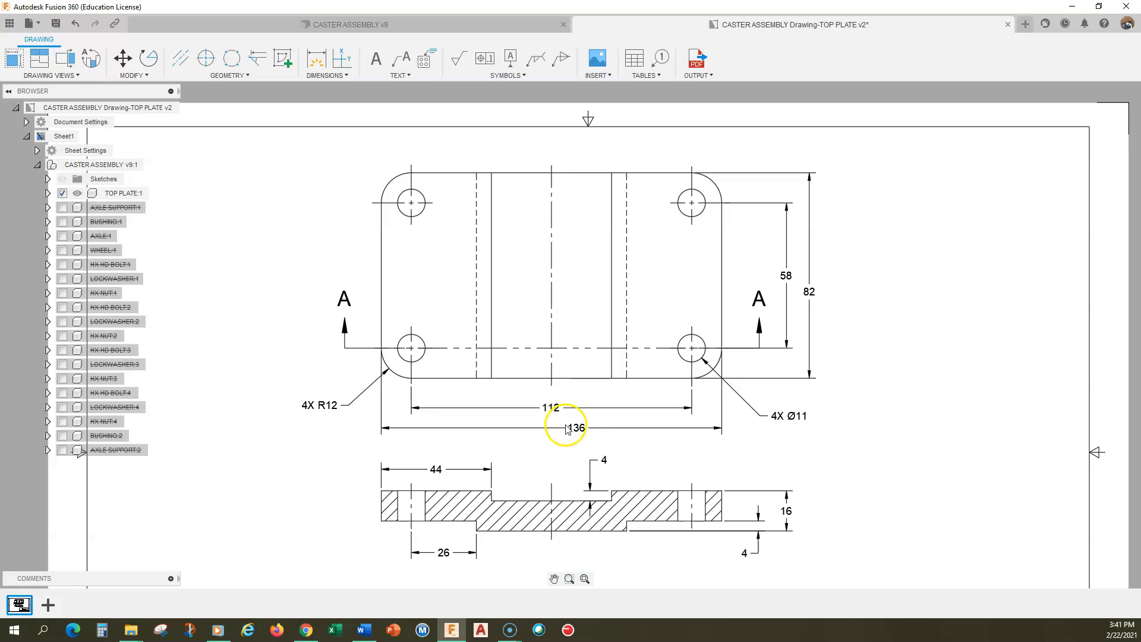
Step: Mark the corner radius as a reference dimension by enclosing its value in parentheses after the 4X prefix
{"action": "left_click", "coordinate": [319, 410]}
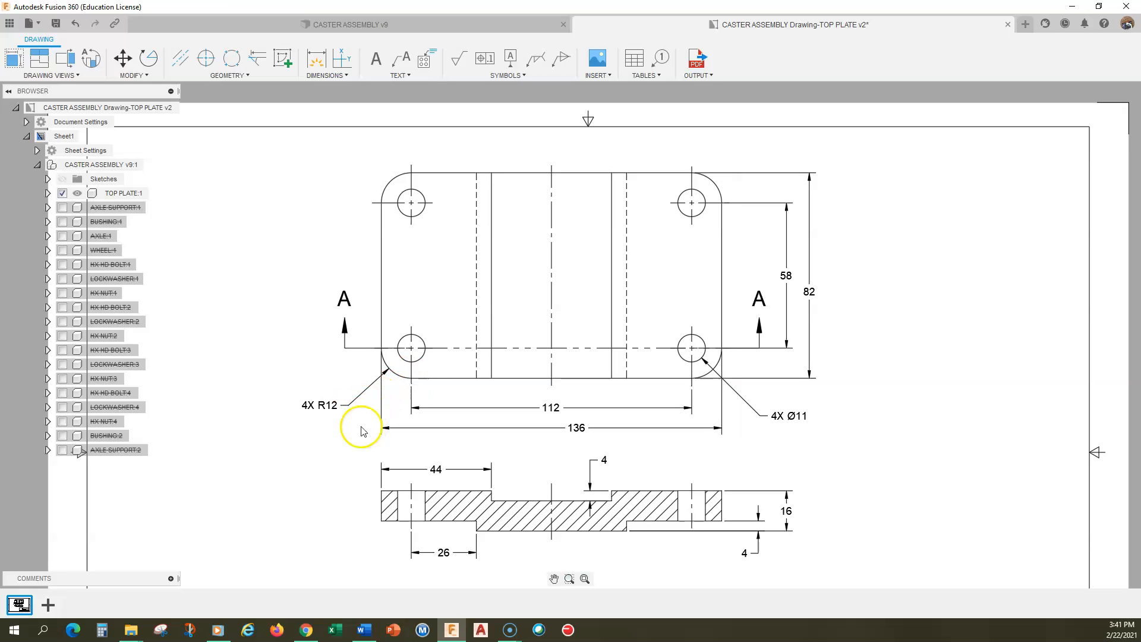
{"action": "double_click", "coordinate": [327, 405]}
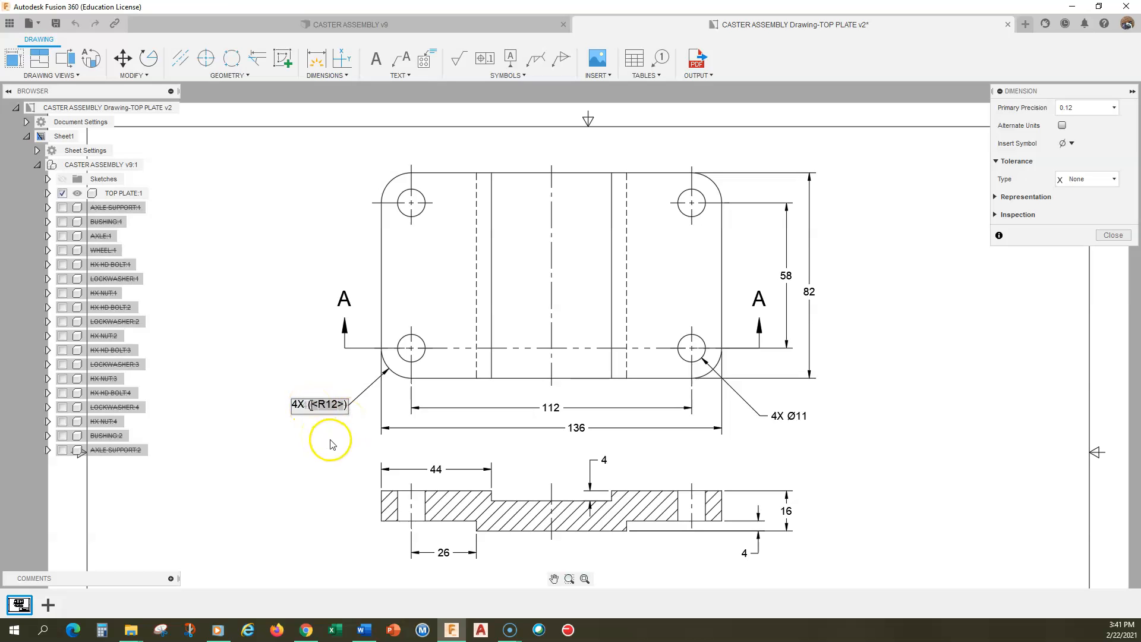
{"action": "left_click", "coordinate": [1111, 235]}
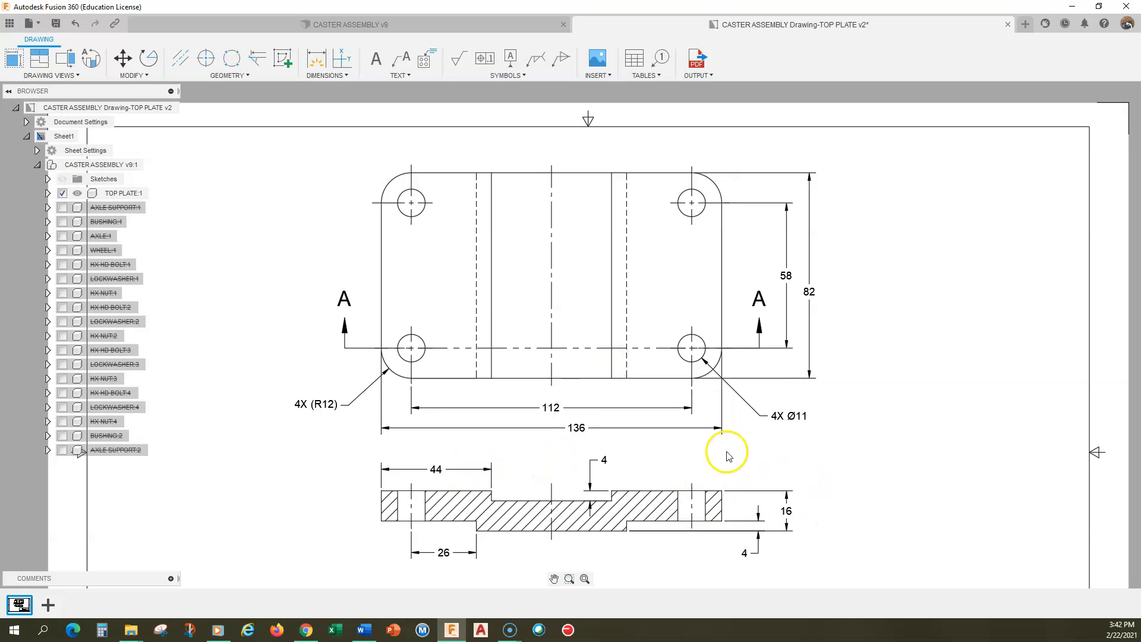
Step: Save the finished top plate drawing as a new version
{"action": "scroll", "coordinate": [713, 452], "scroll_direction": "down", "scroll_amount": 2}
{"action": "middle_click_drag", "start_coordinate": [704, 420], "coordinate": [714, 319]}
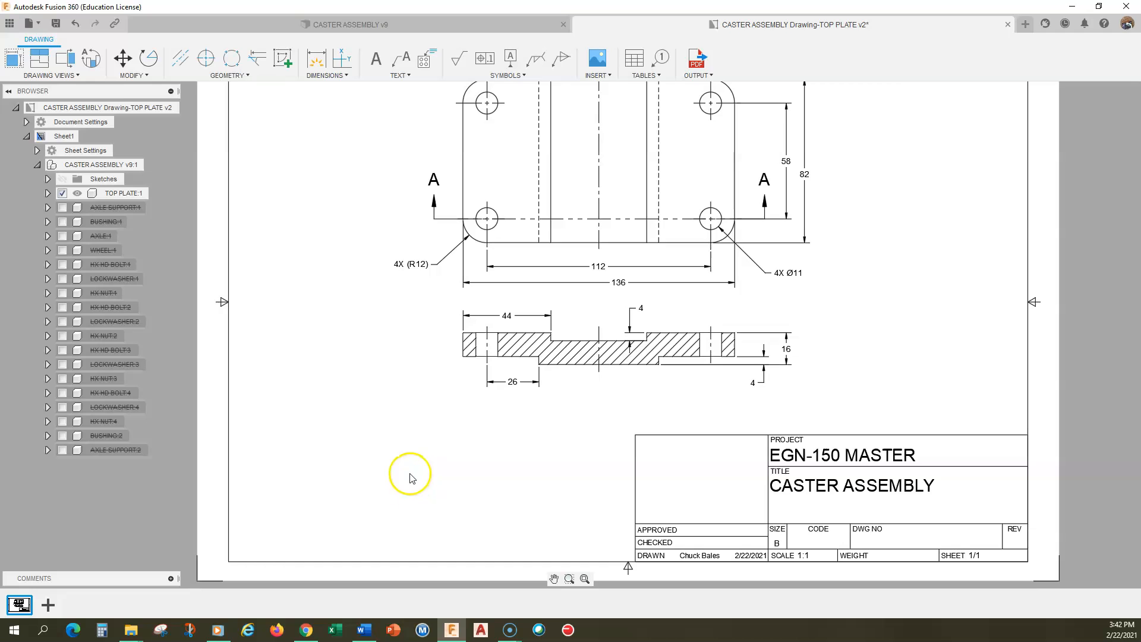
{"action": "mouse_move", "coordinate": [517, 446]}
{"action": "middle_mouse_down"}
{"action": "mouse_move", "coordinate": [483, 427]}
{"action": "mouse_move", "coordinate": [551, 427]}
{"action": "mouse_move", "coordinate": [529, 457]}
{"action": "mouse_move", "coordinate": [554, 441]}
{"action": "mouse_move", "coordinate": [479, 516]}
{"action": "middle_mouse_up"}
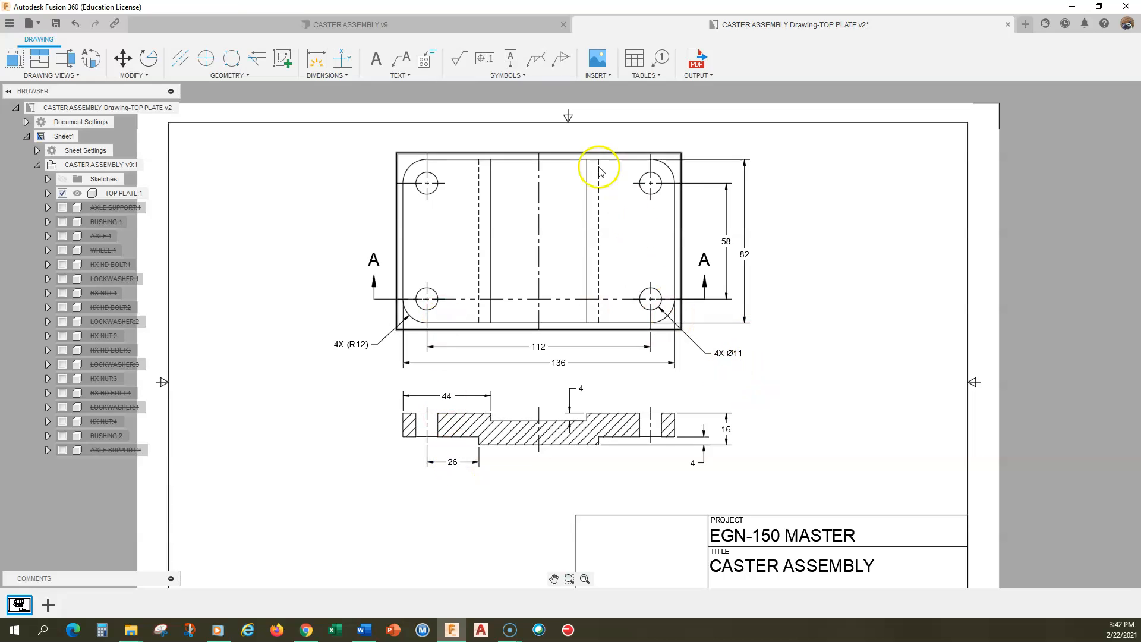
{"action": "left_click", "coordinate": [57, 23]}
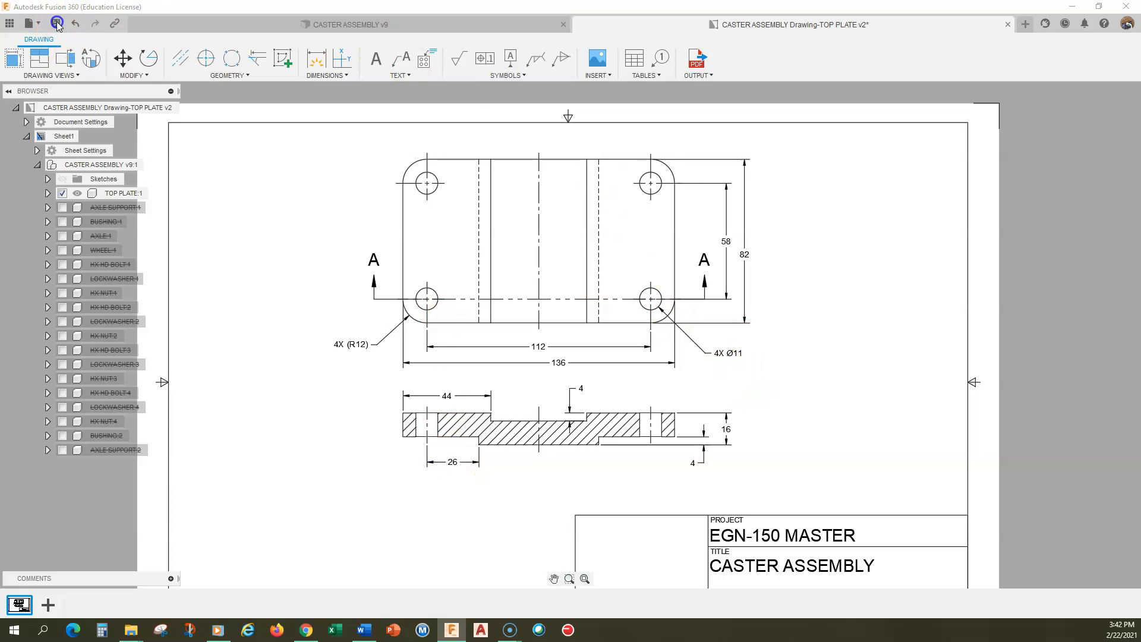
{"action": "left_click", "coordinate": [560, 333]}
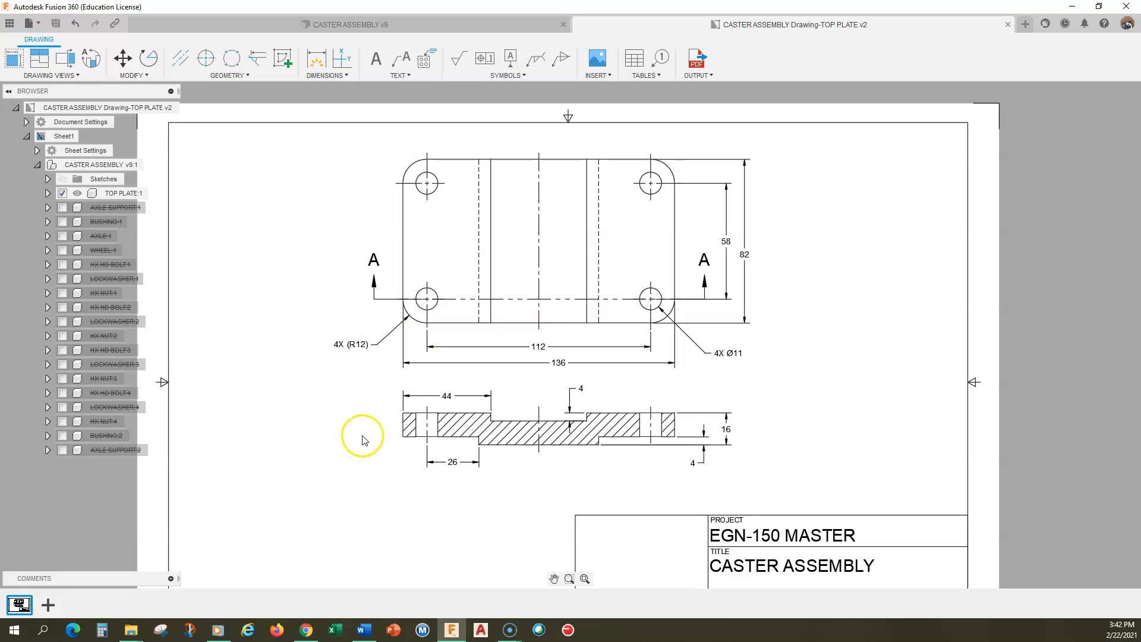
Step: Switch back to the CASTER ASSEMBLY v9 design
{"action": "left_click", "coordinate": [335, 25]}
{"action": "left_click", "coordinate": [1077, 95]}
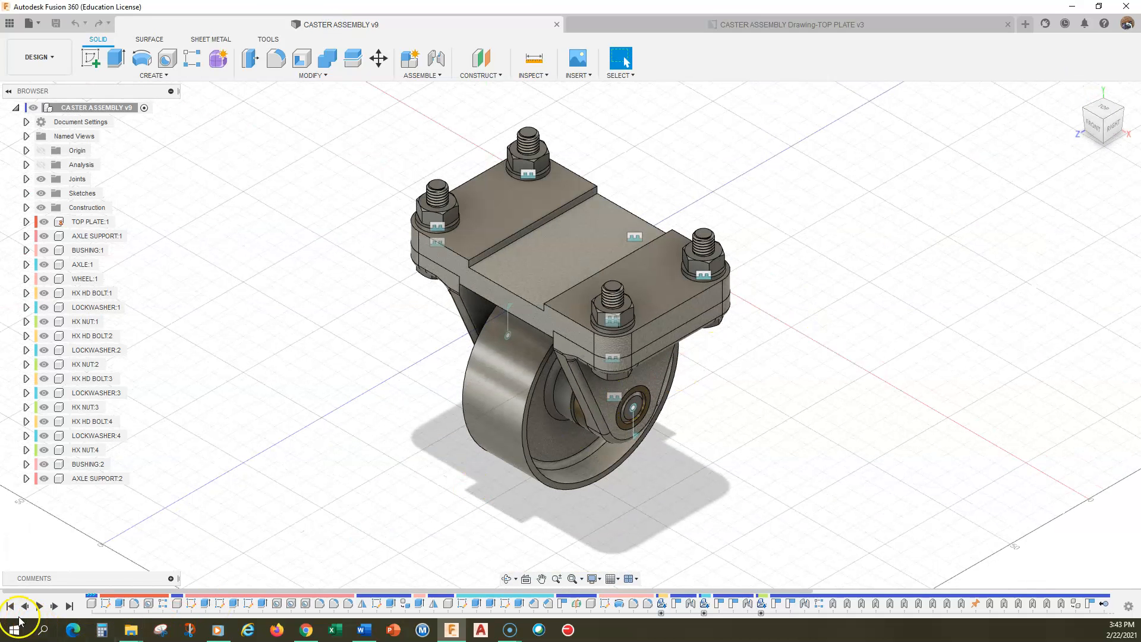